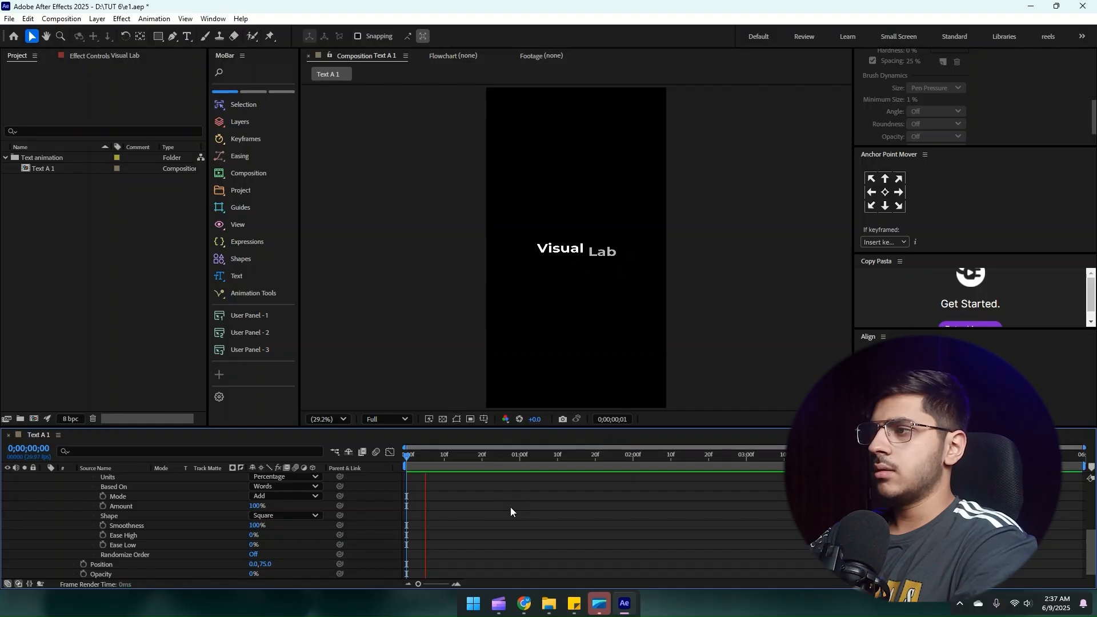
Step: Preview the Visual Lab text animation and set the text animator's Position to 0.0, 130.0
key("space")
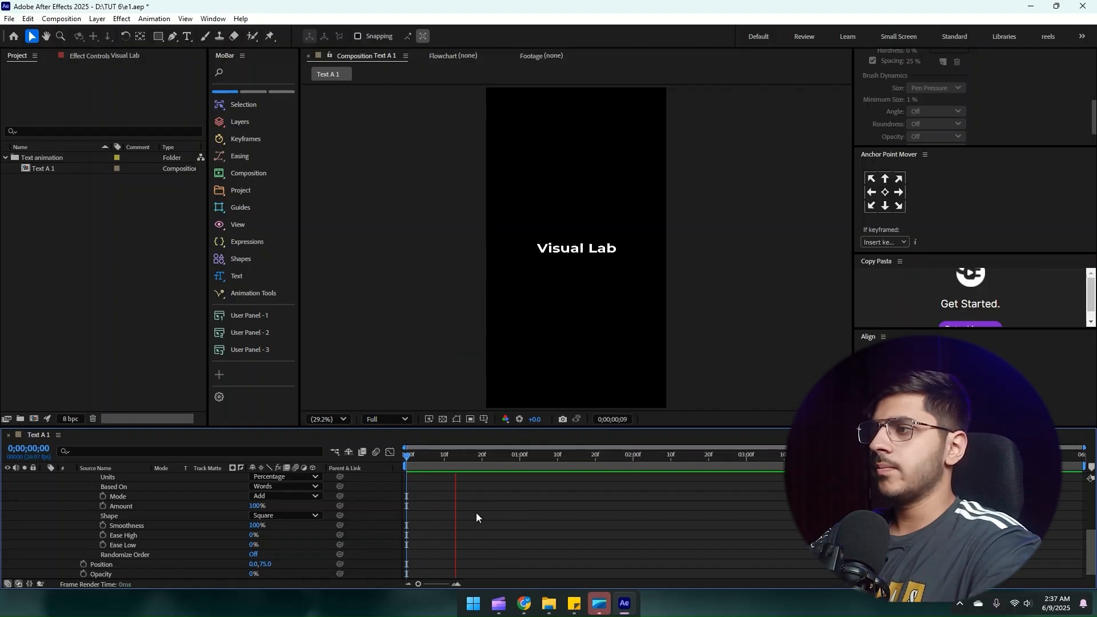
key("space")
scroll(251, 546, "up", 3)
scroll(251, 543, "down", 3)
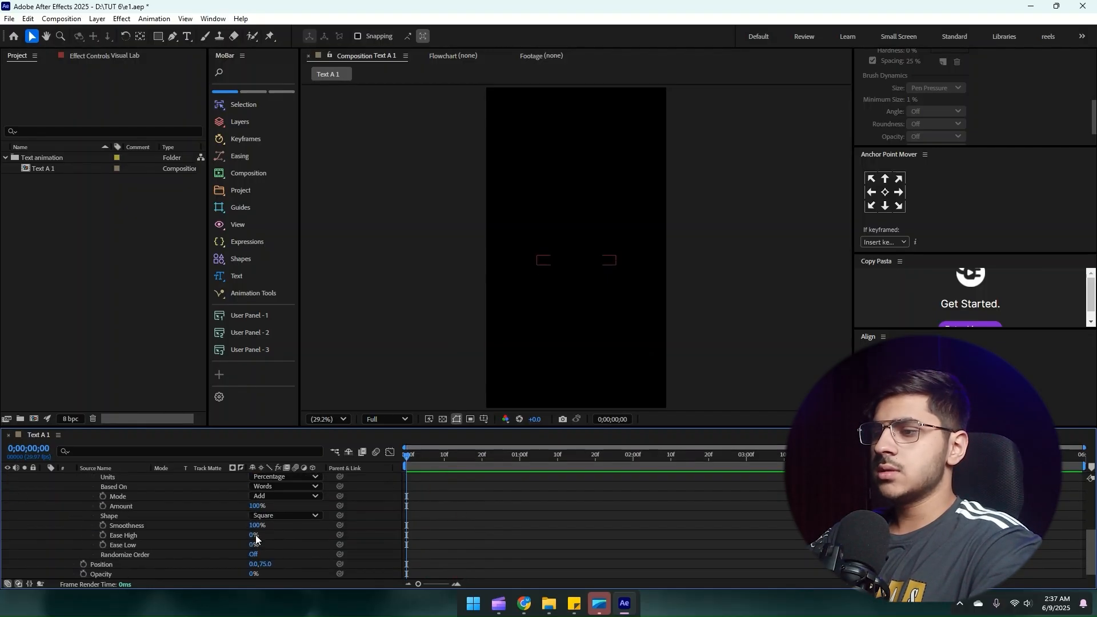
left_click(268, 564)
type("13")
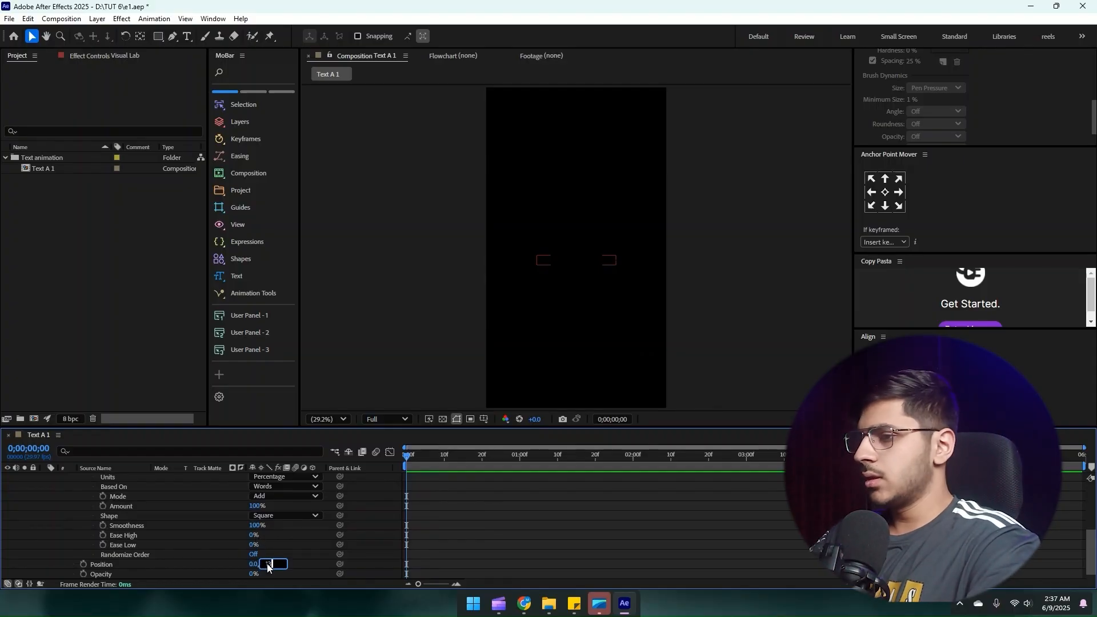
key("Return")
left_click(267, 565)
type("13")
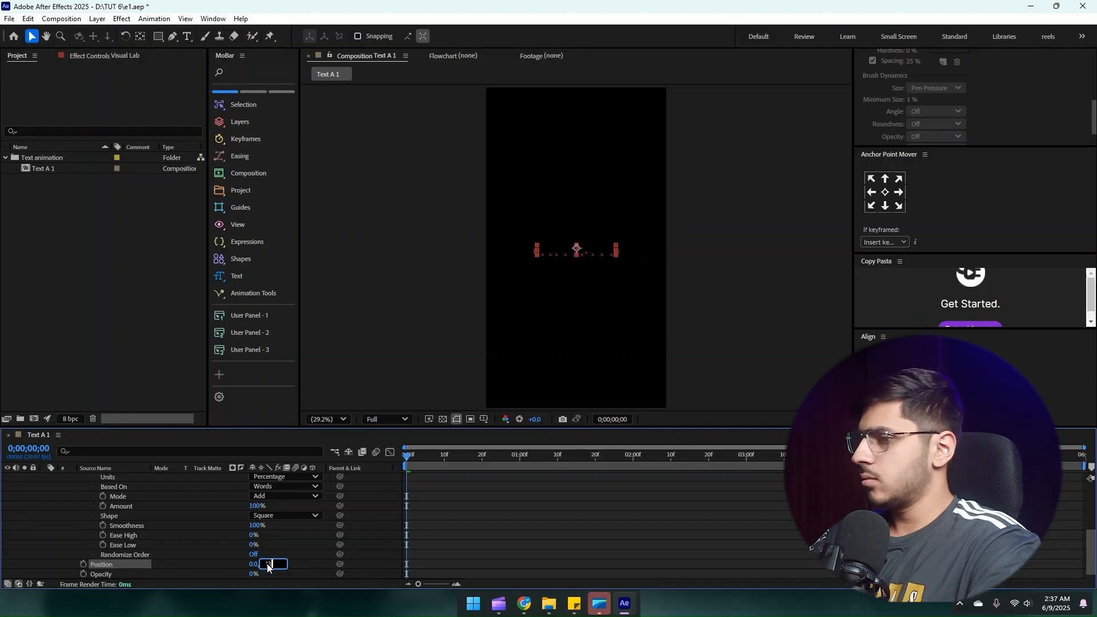
type("0")
key("Return")
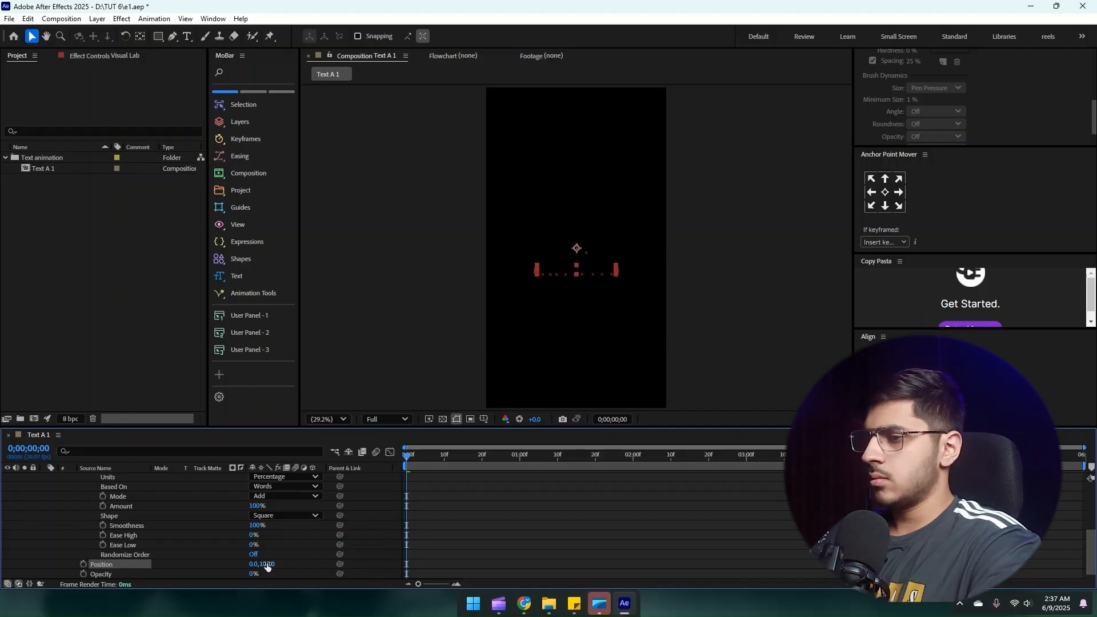
key("space")
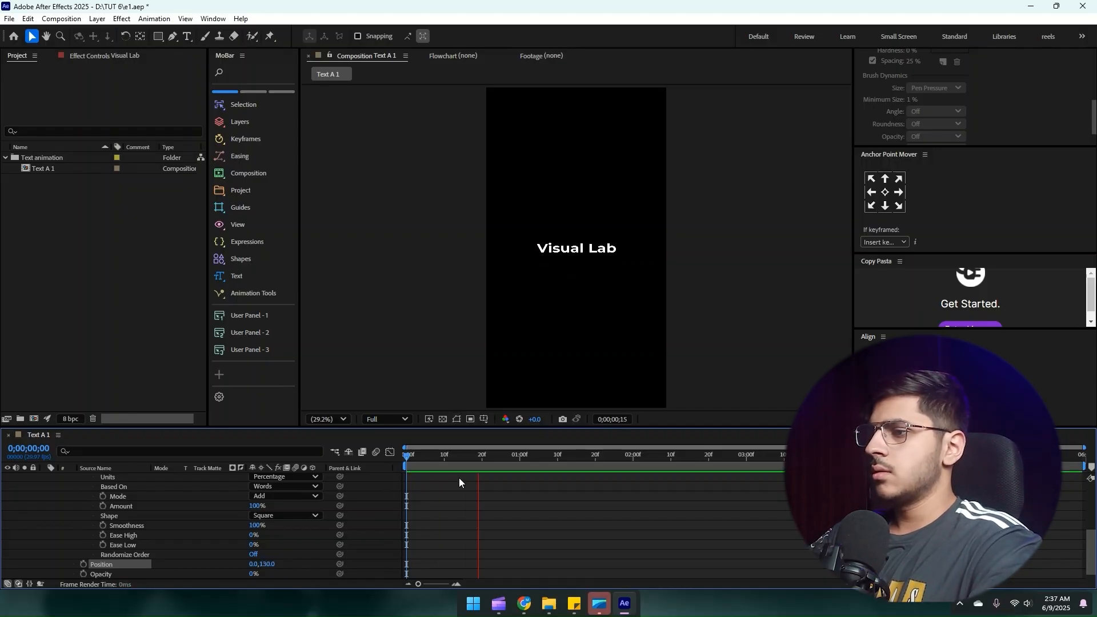
key("space")
Step: Apply Easy Ease to the Range Selector's Start keyframes and steepen their speed graph into a sharp peak
scroll(453, 506, "up", 3)
left_click_drag(487, 508, 337, 550)
key("F9")
left_click_drag(487, 510, 394, 541)
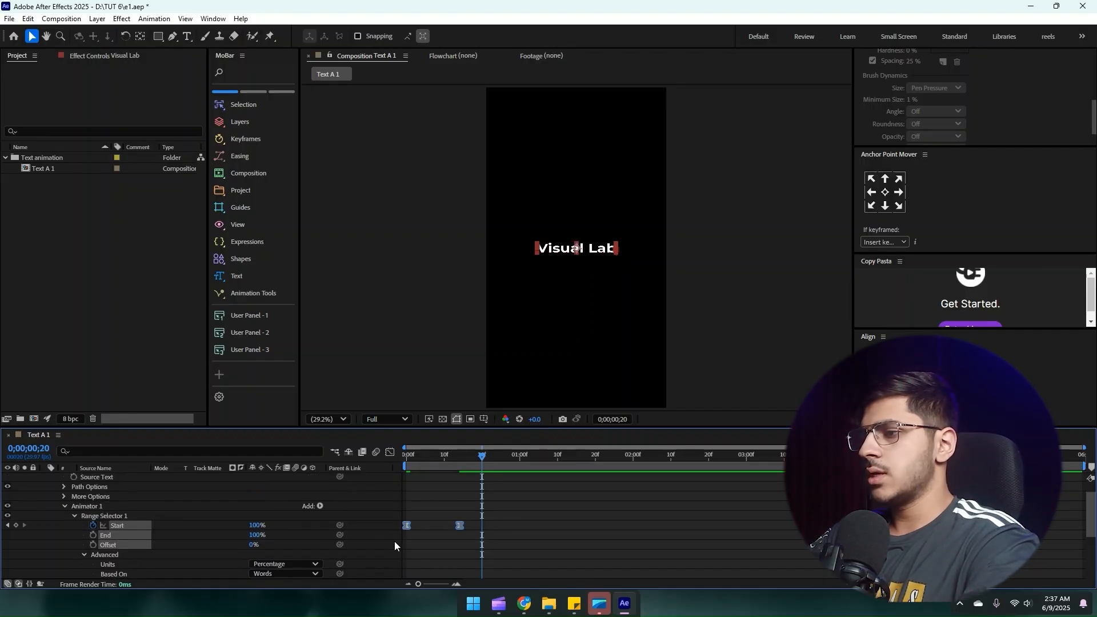
left_click(389, 453)
left_click_drag(416, 556, 433, 555)
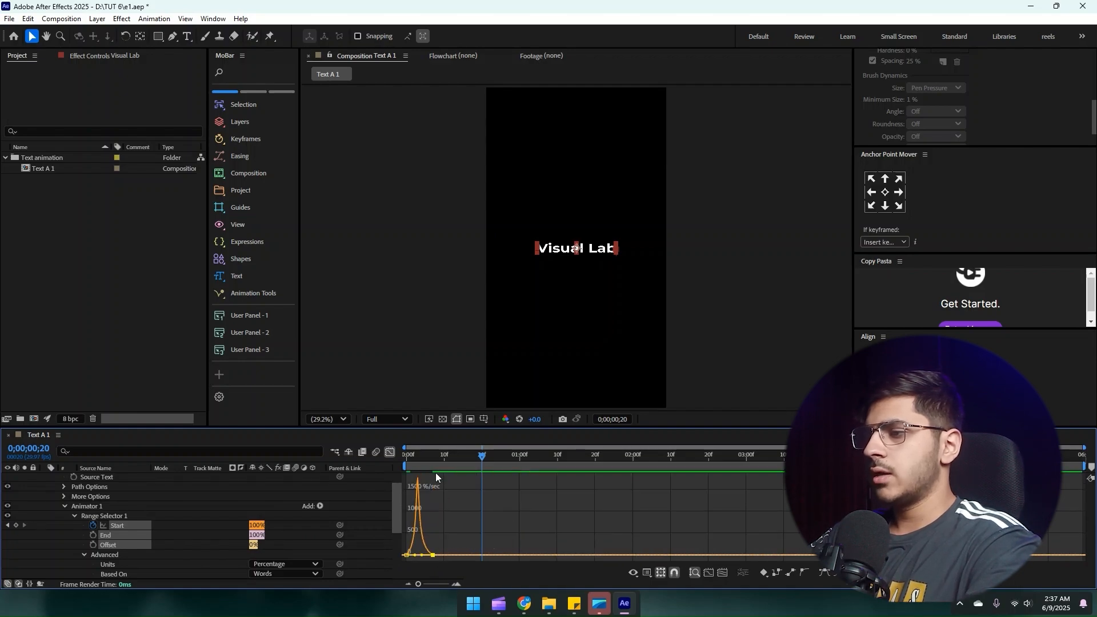
Step: Move the last Start keyframe to 0;00;00;17 and preview the animation's timing from the beginning
key("Home")
left_click(390, 453)
key("space")
left_click_drag(434, 525, 469, 526)
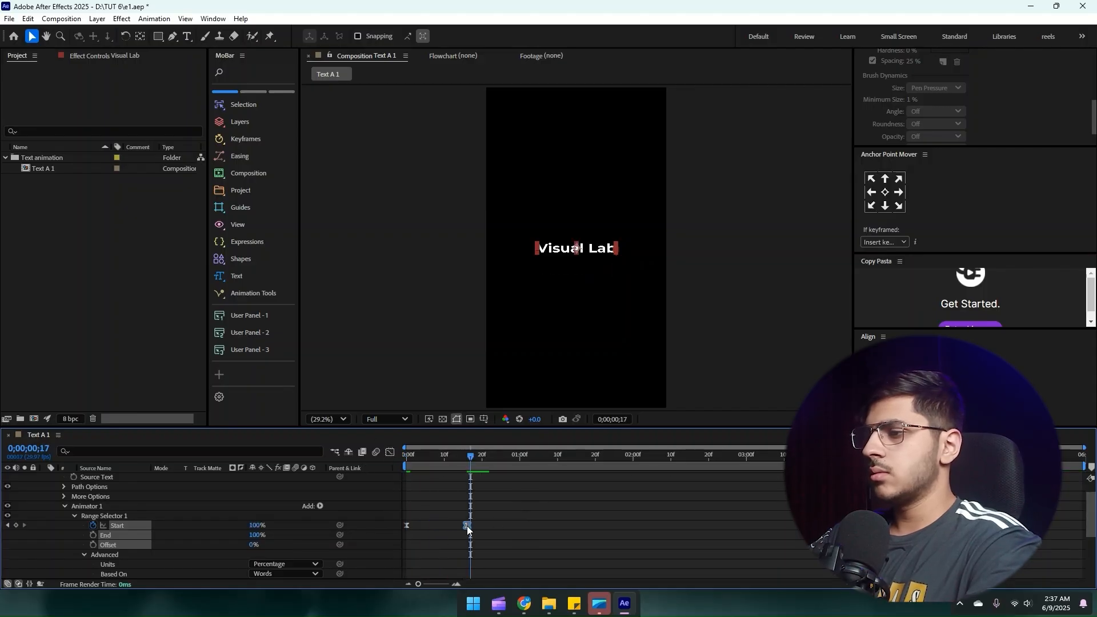
key("Home")
key("space")
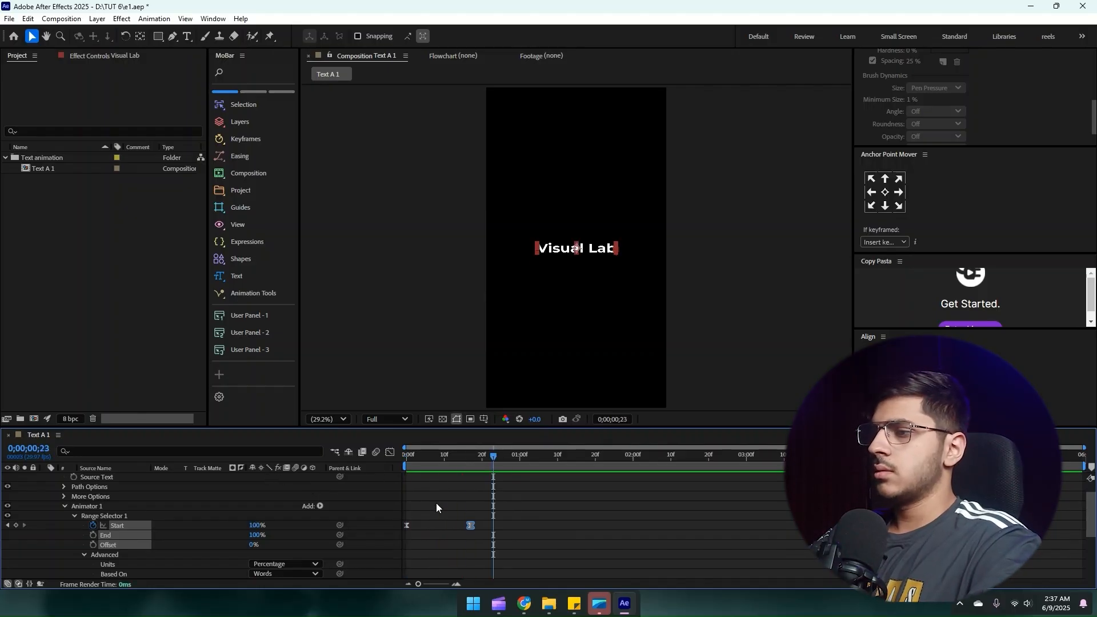
Step: Reshape the speed graph of both Start keyframes so the peak comes early, and preview the animation
scroll(103, 536, "up", 2)
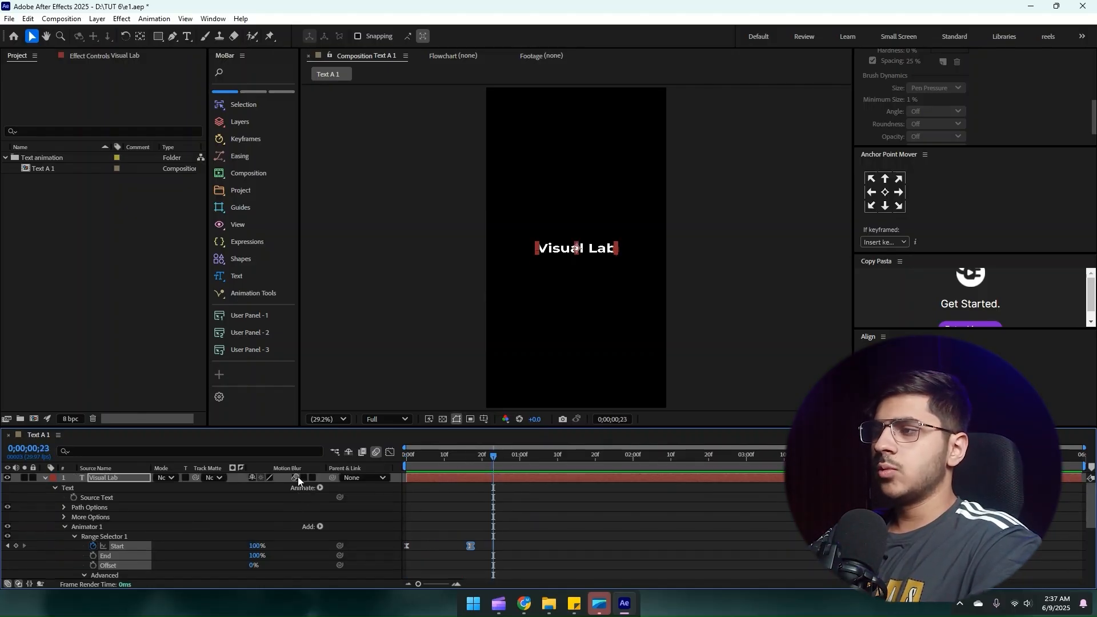
left_click(407, 546, "shift")
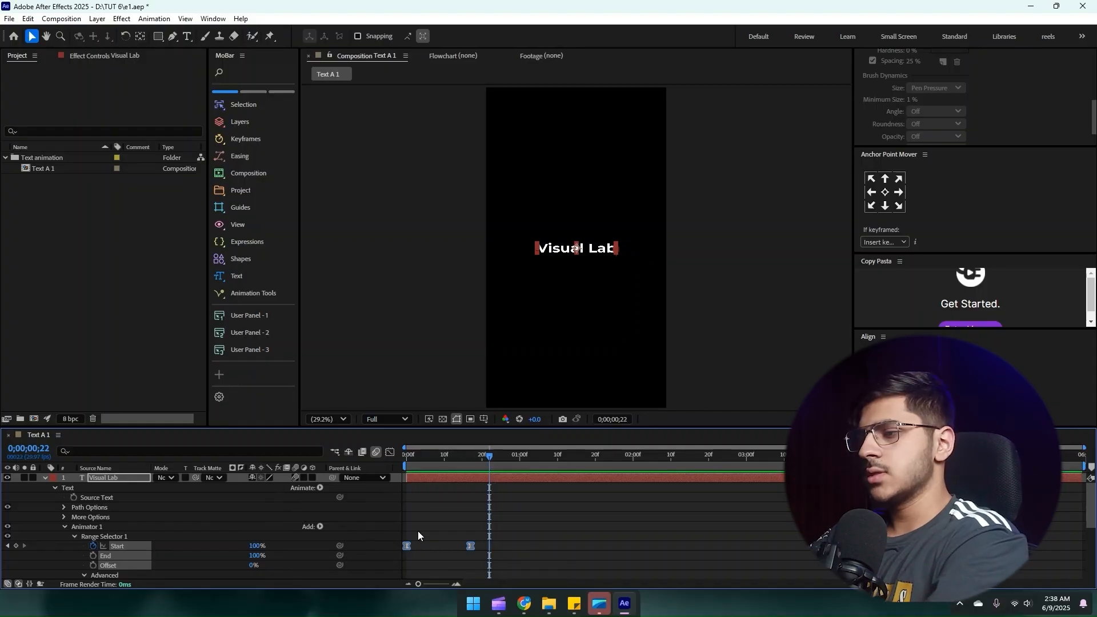
left_click(391, 453)
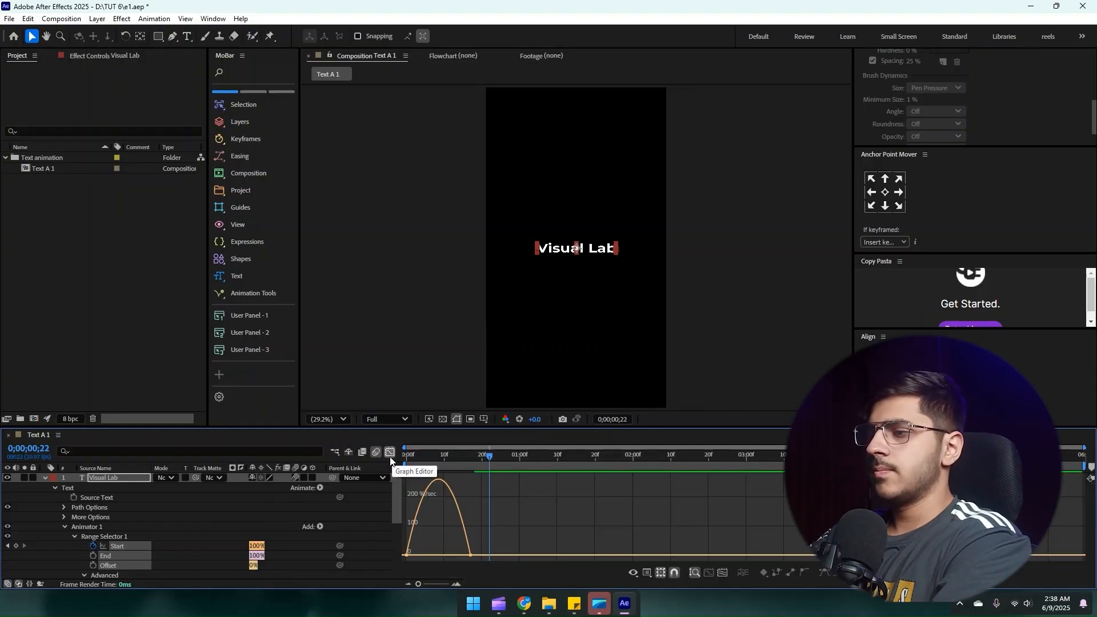
left_click_drag(459, 556, 438, 556)
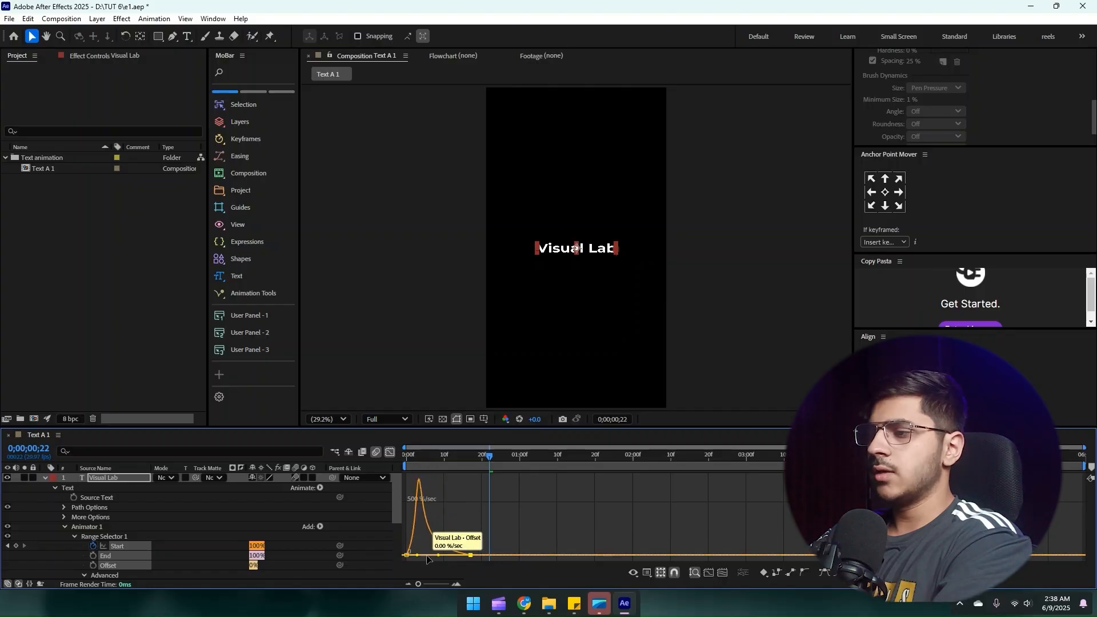
key("Home")
key("space")
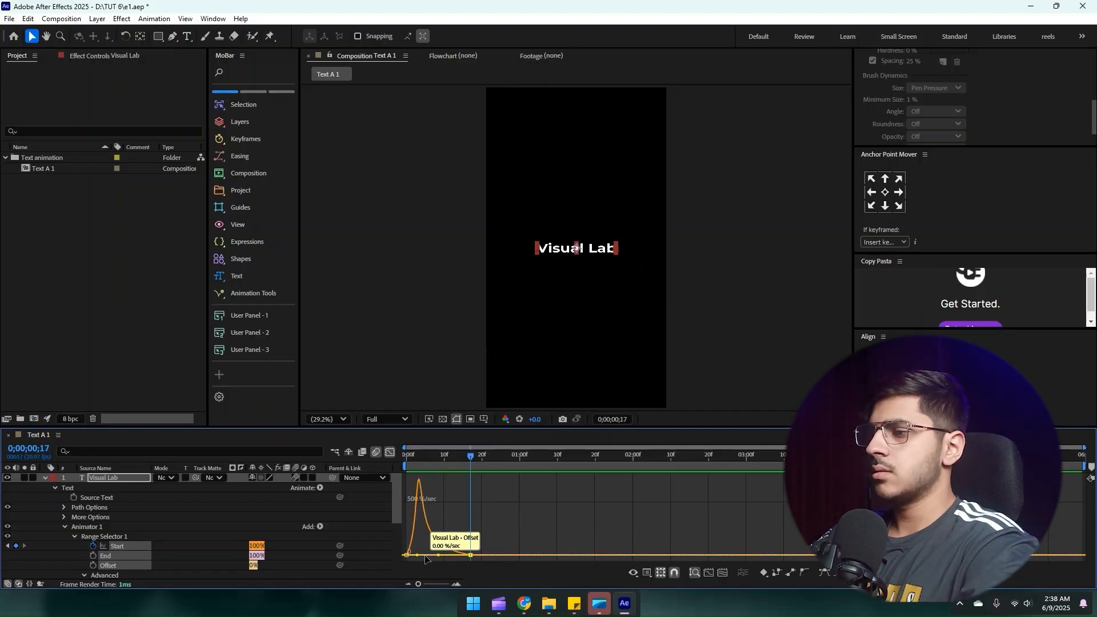
Step: Shorten the Start animation so it ends at about frame 13, preview it, and leave the Graph Editor
left_click_drag(432, 556, 420, 556)
key("space")
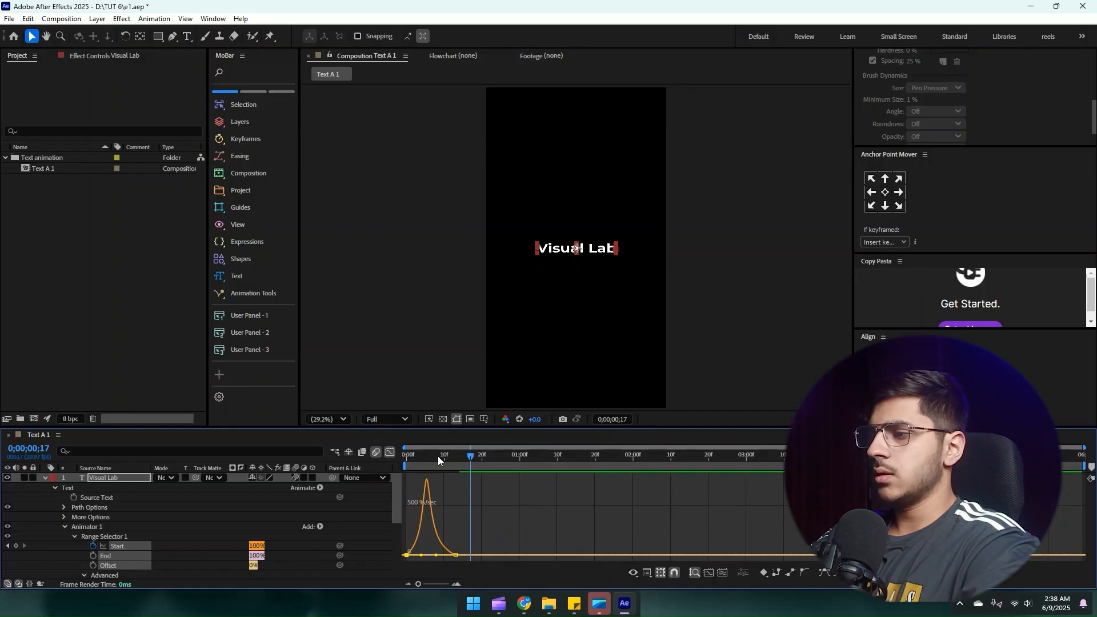
left_click(391, 451)
left_click(471, 495)
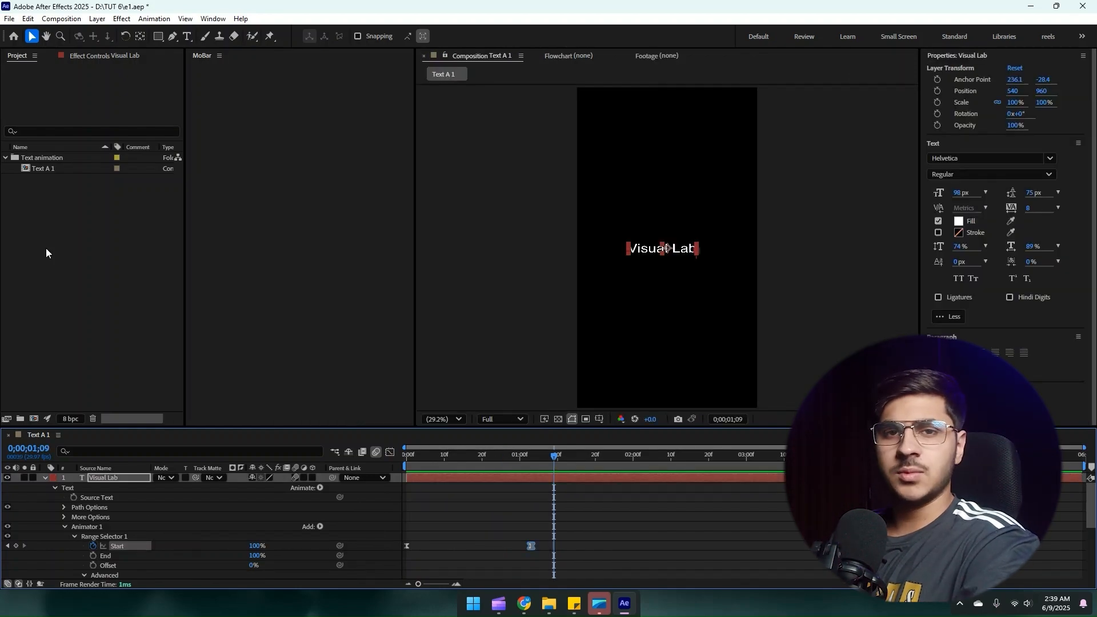
Step: Create a new composition in the project
right_click(46, 254)
left_click(57, 255)
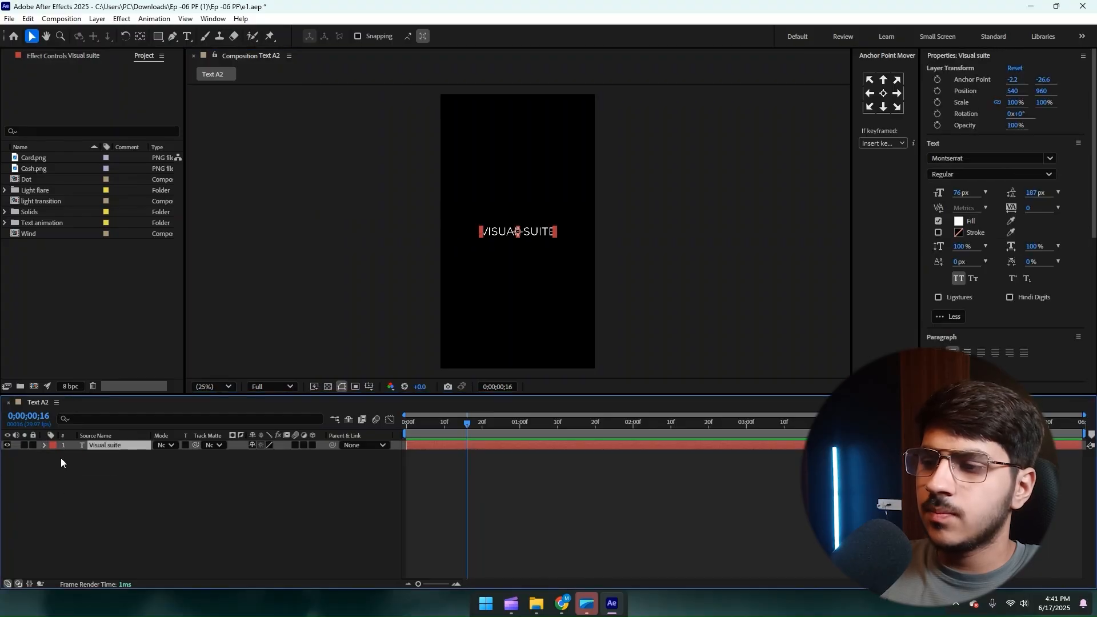
Step: Add a Position text animator to the Visual suite layer and set it to -227.0, 0.0
left_click(44, 447)
left_click(319, 455)
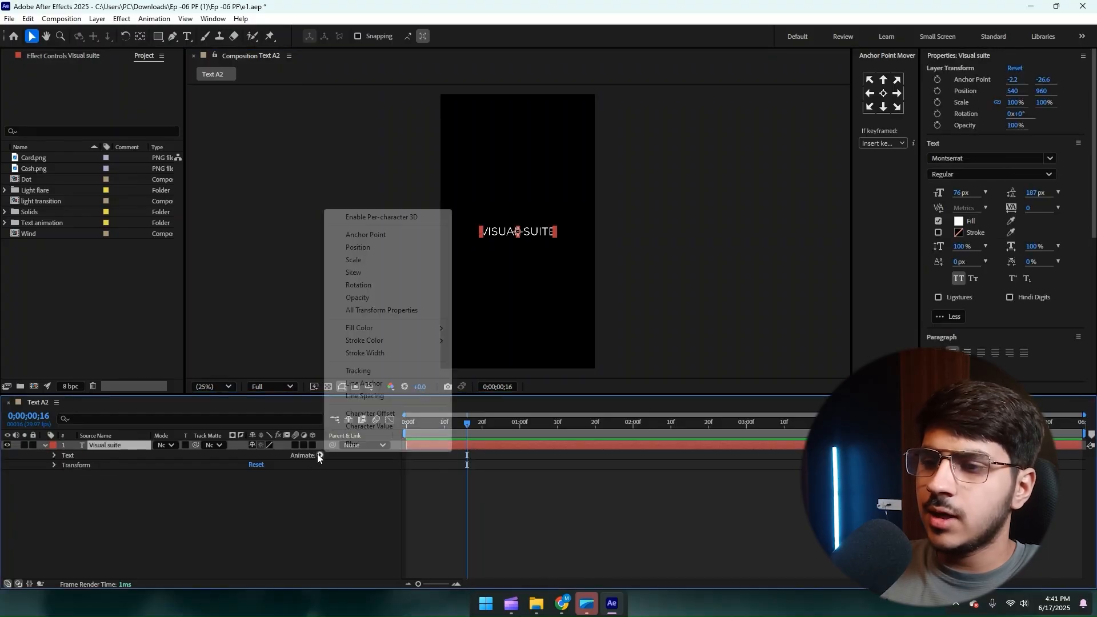
left_click(366, 247)
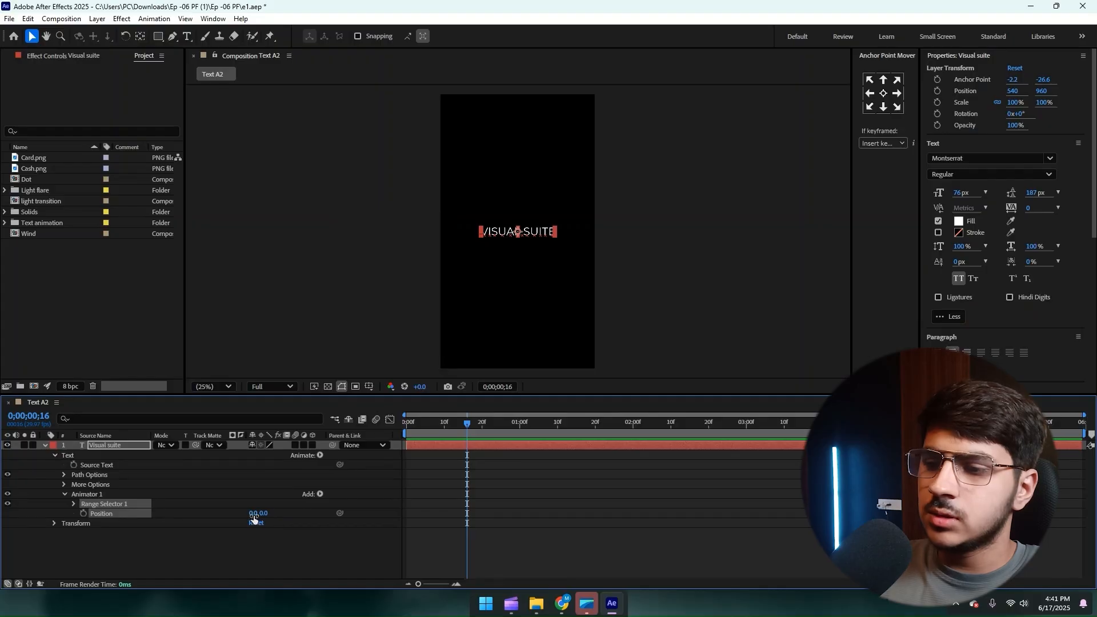
left_click_drag(254, 517, 143, 539)
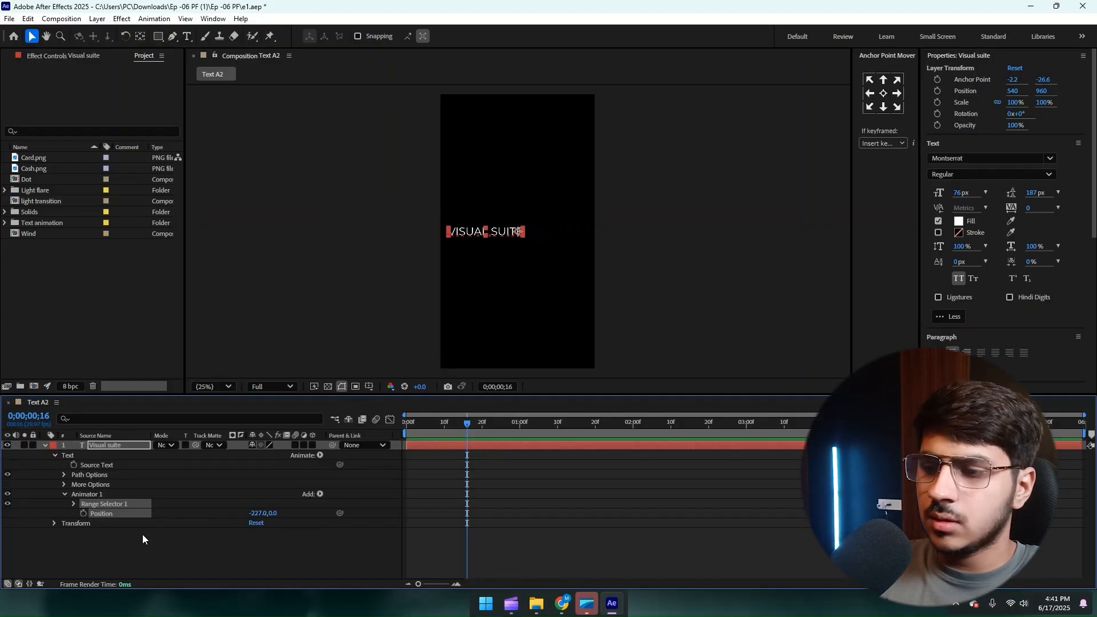
Step: Add a Blur property to Animator 1 and set it to 35.0, 35.0
left_click(320, 494)
mouse_move(354, 498)
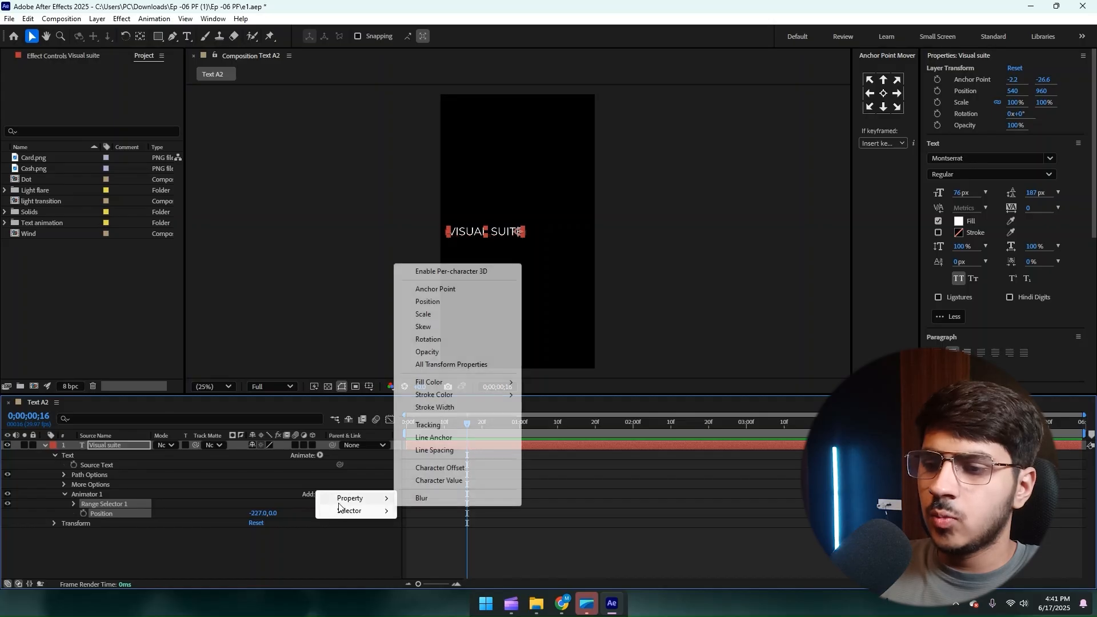
left_click(422, 498)
left_click(275, 523)
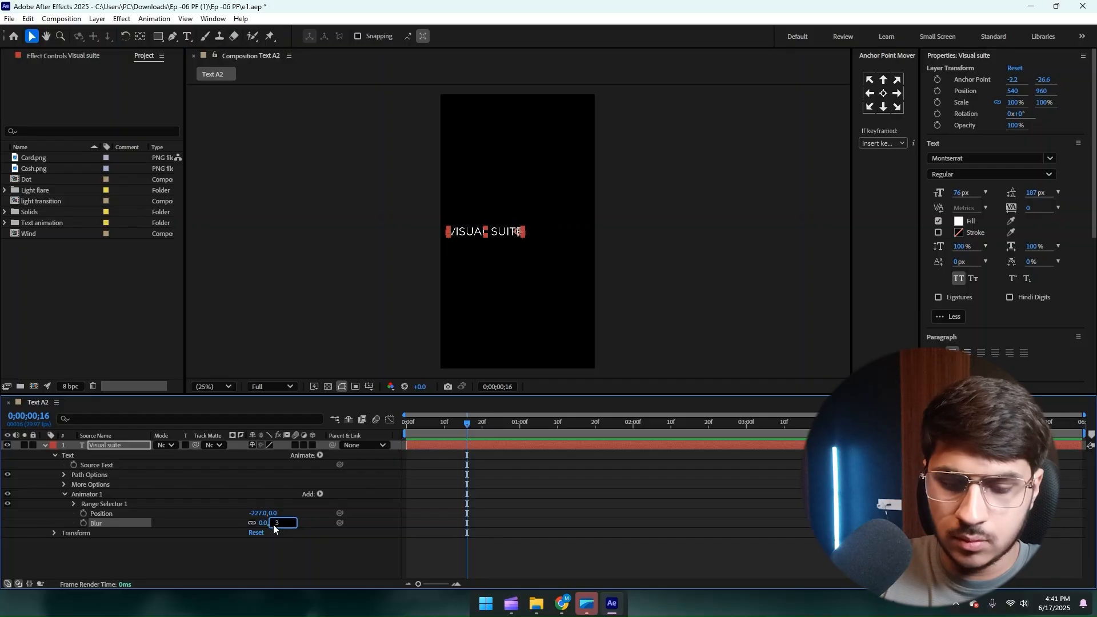
key("Return")
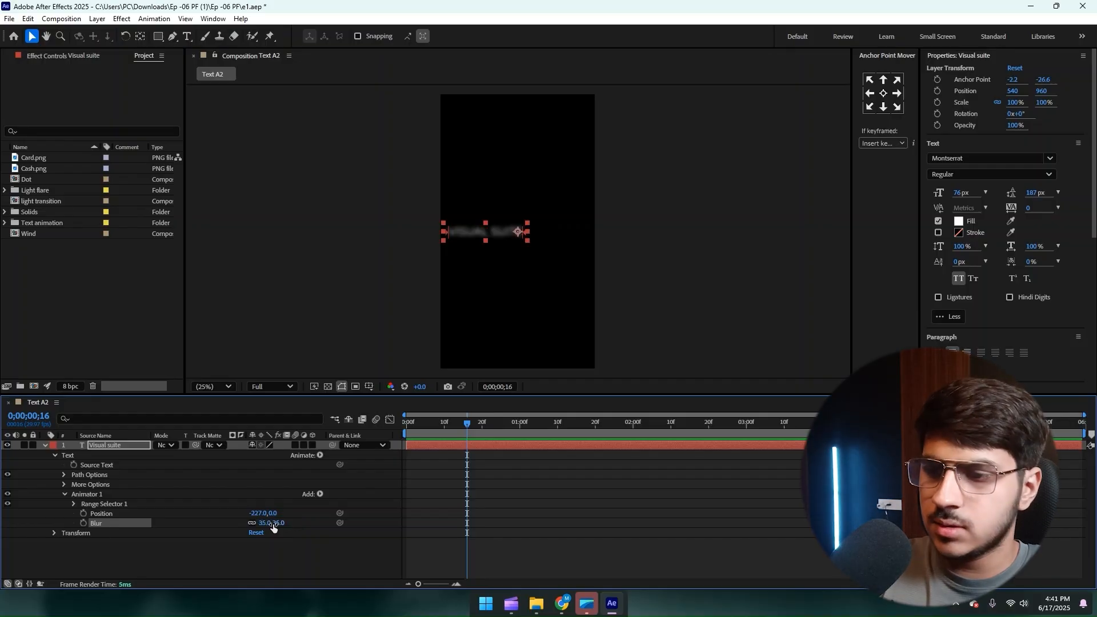
Step: Add an Opacity property to Animator 1 and set it to 0%
left_click(320, 495)
mouse_move(346, 499)
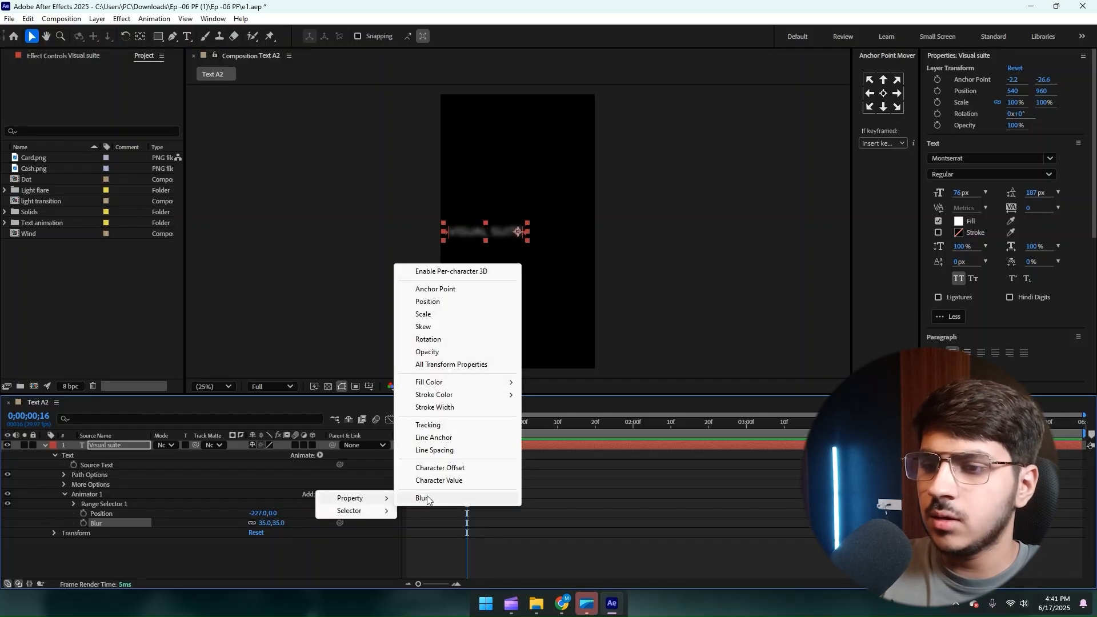
left_click(436, 352)
left_click(259, 523)
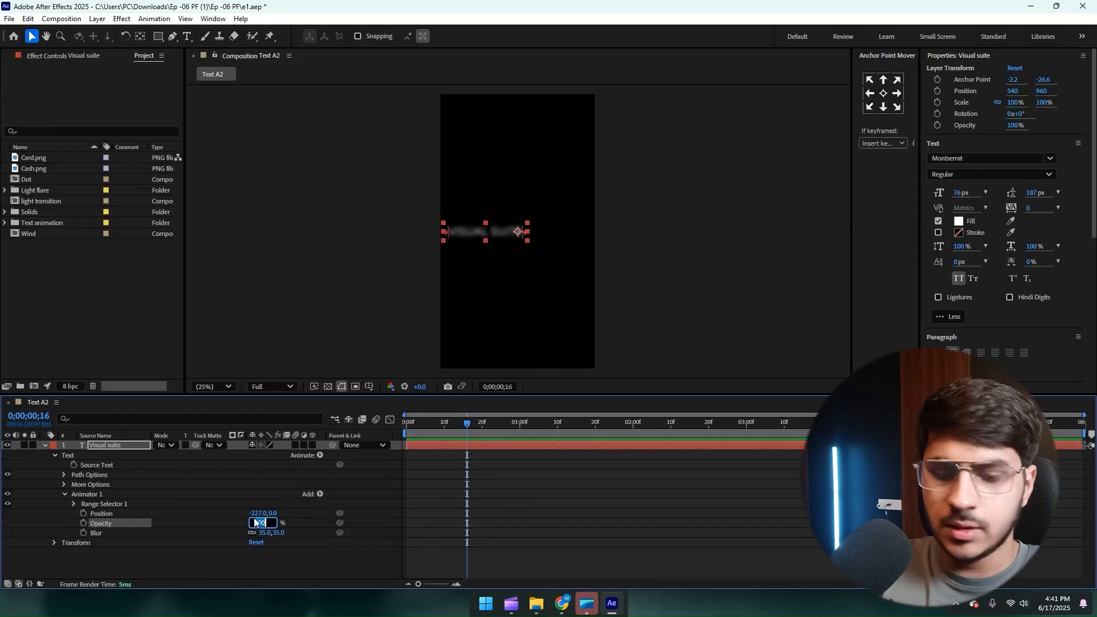
type("0")
key("Return")
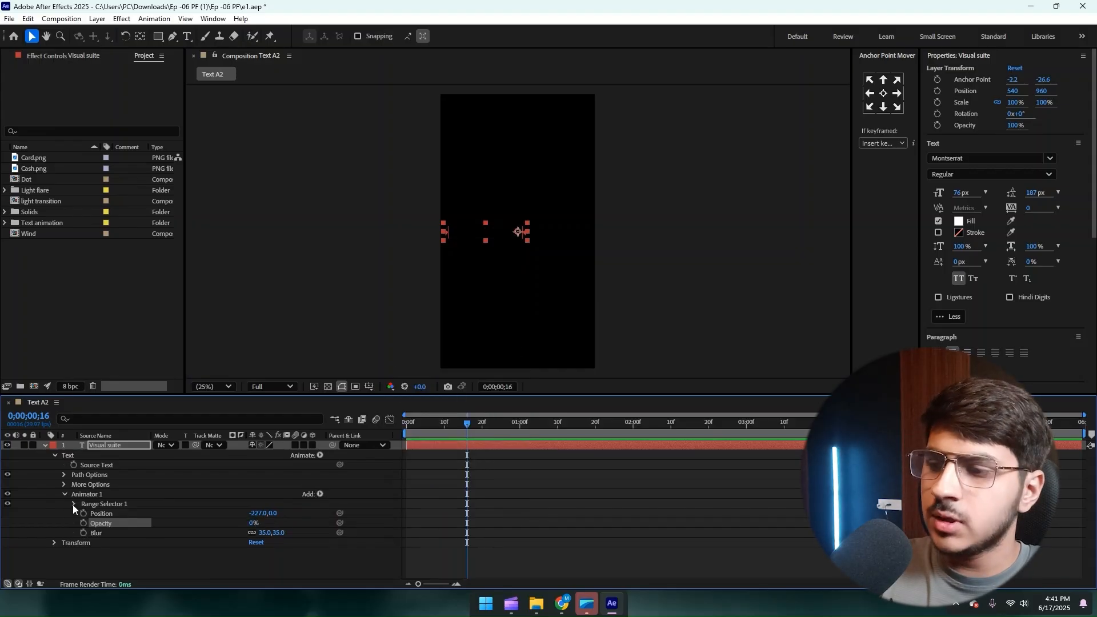
Step: Keyframe the Range Selector's Start from 0% at the beginning to 100% at 0;00;00;21
left_click(74, 505)
mouse_move(478, 423)
left_mouse_down()
mouse_move(403, 424)
mouse_move(487, 435)
left_mouse_up()
left_click(94, 513)
left_click(254, 513)
type("100")
key("Return")
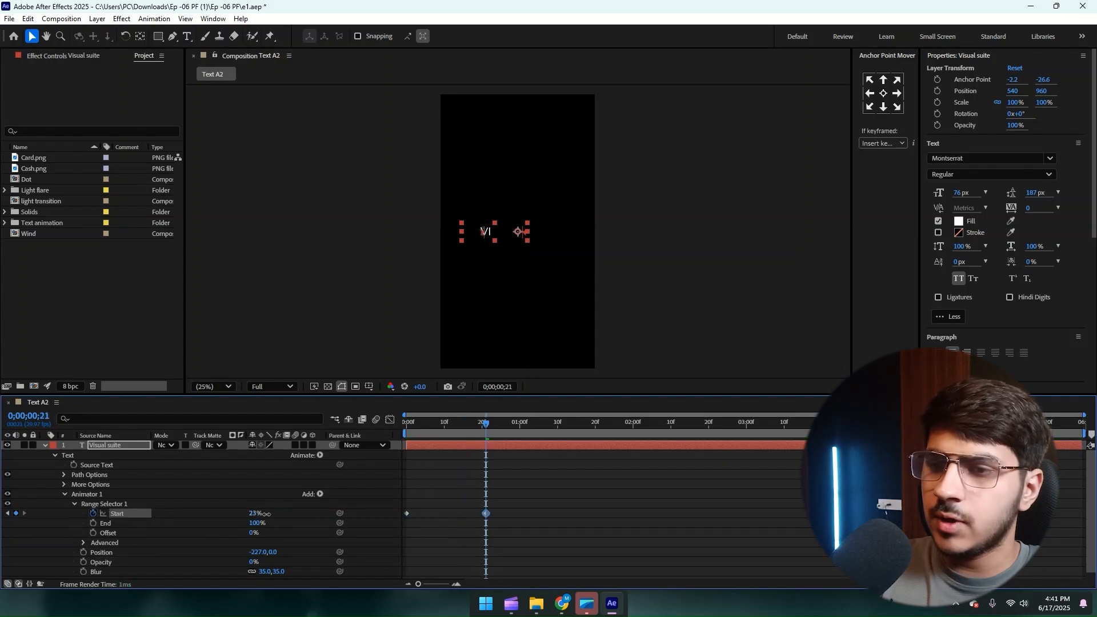
Step: Set the Range Selector's Based On option to Words and preview the word-by-word animation
left_click(83, 542)
left_click(269, 506)
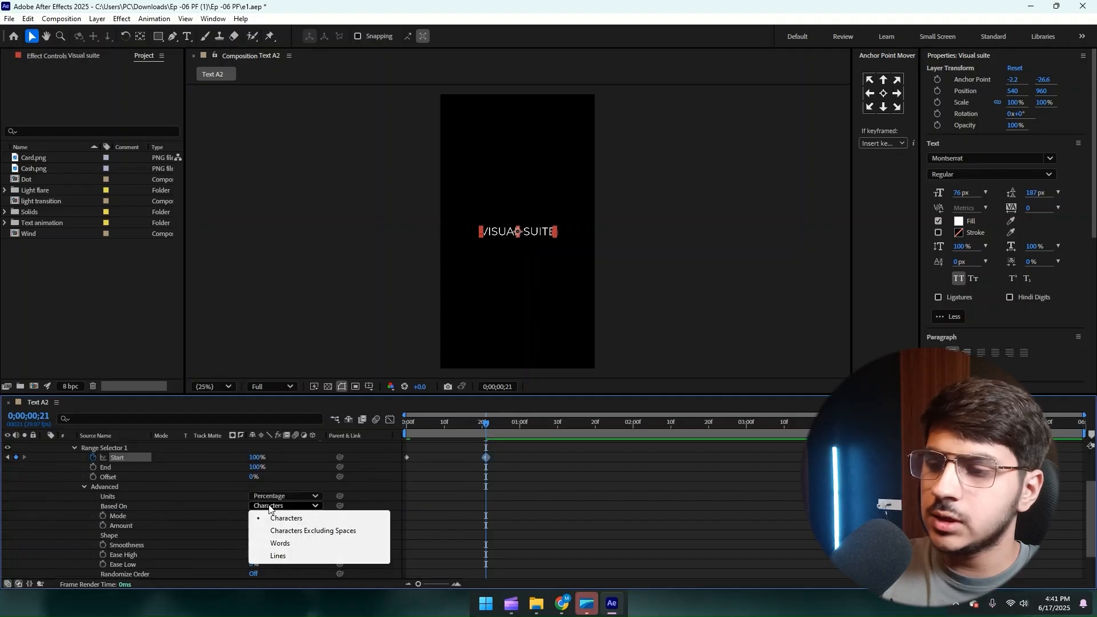
left_click(277, 544)
scroll(231, 527, "up", 2)
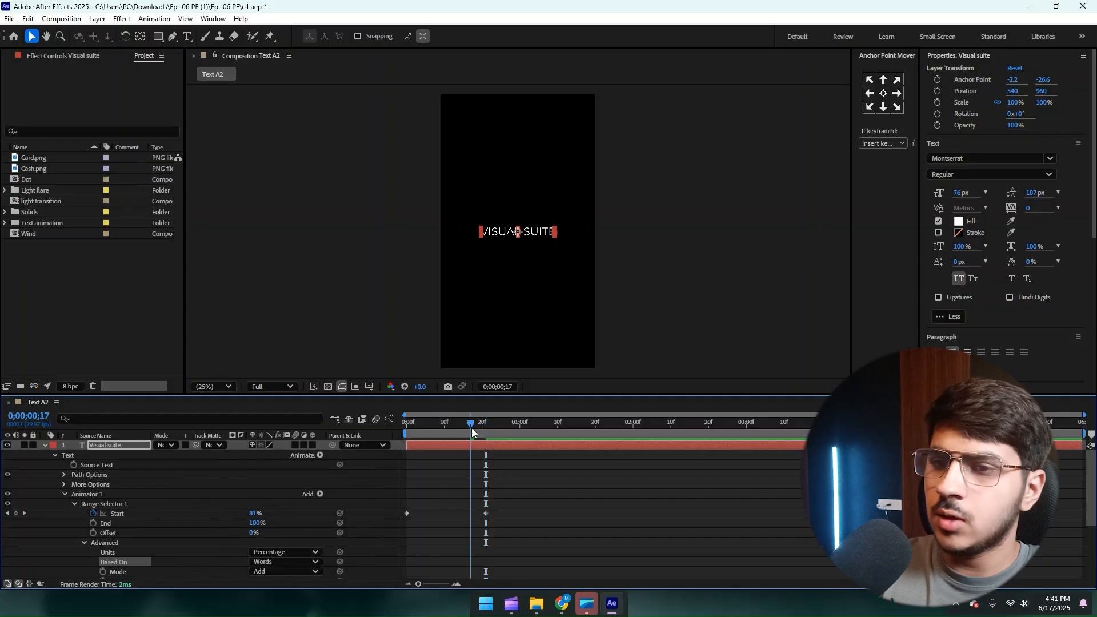
key("Home")
key("space")
left_click(506, 508)
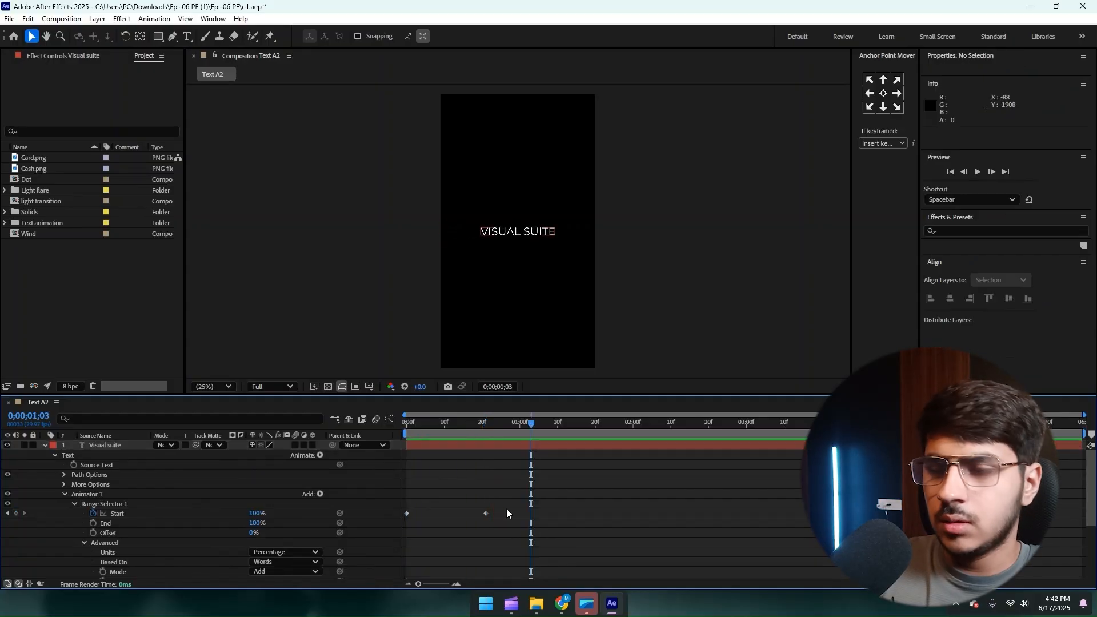
Step: Apply Easy Ease to both Start keyframes, shape their speed graph into a steep central peak, and preview the motion
left_click_drag(507, 513, 312, 546)
key("F9")
left_click(390, 419)
left_click_drag(517, 527, 455, 554)
key("space")
left_click_drag(460, 422, 378, 436)
key("space")
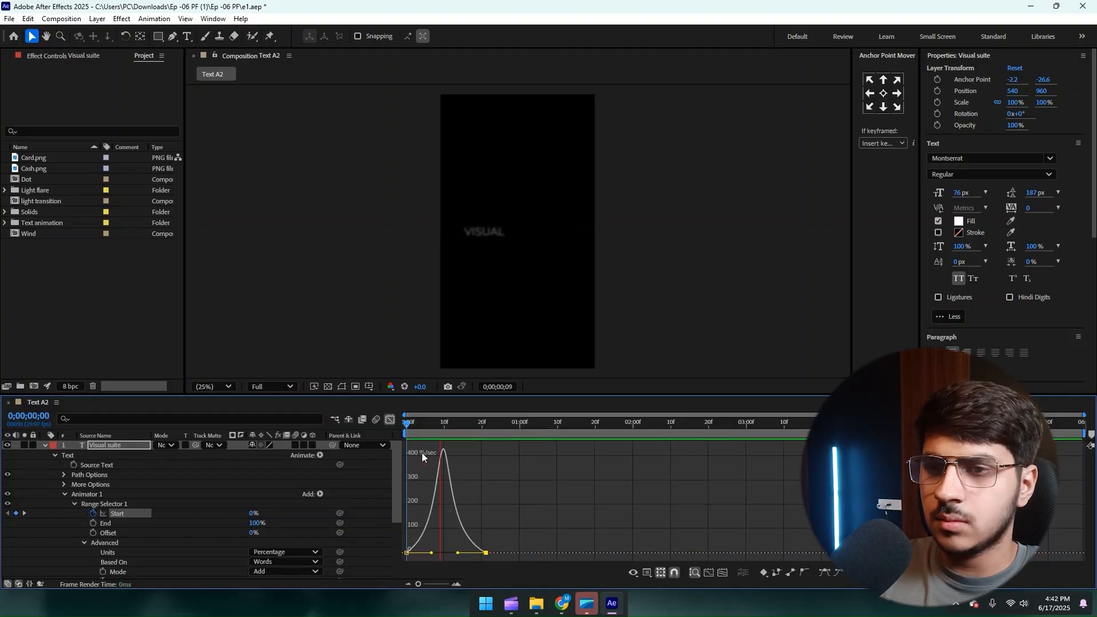
key("space")
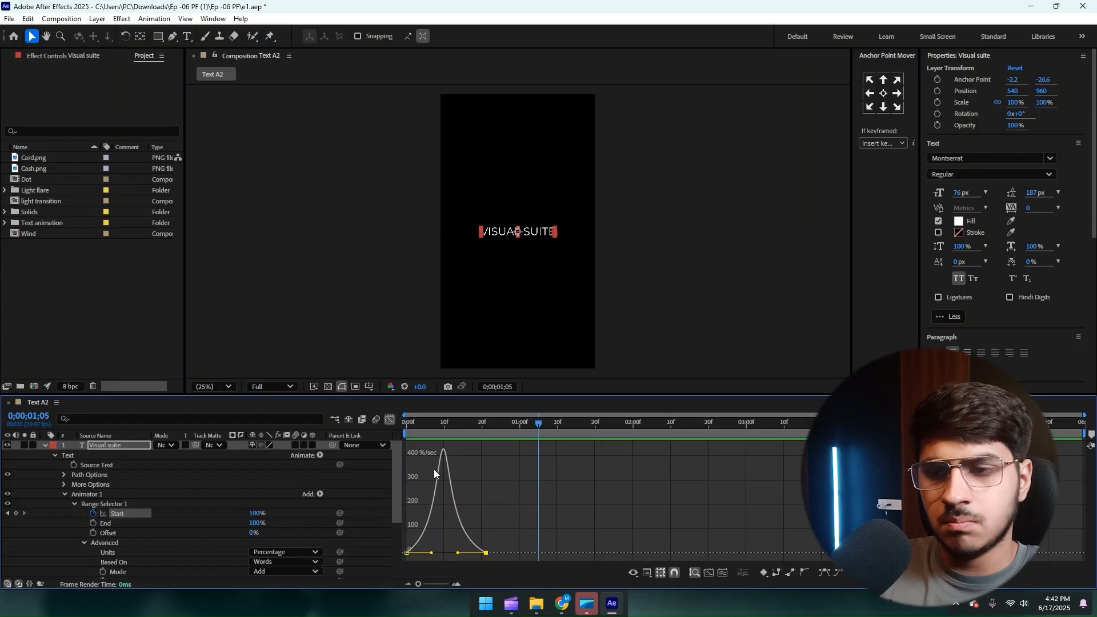
Step: Leave the Graph Editor, collapse the Visual suite layer, and play the finished animation from the start
left_click(391, 421)
left_click(45, 446)
left_click_drag(538, 423, 336, 444)
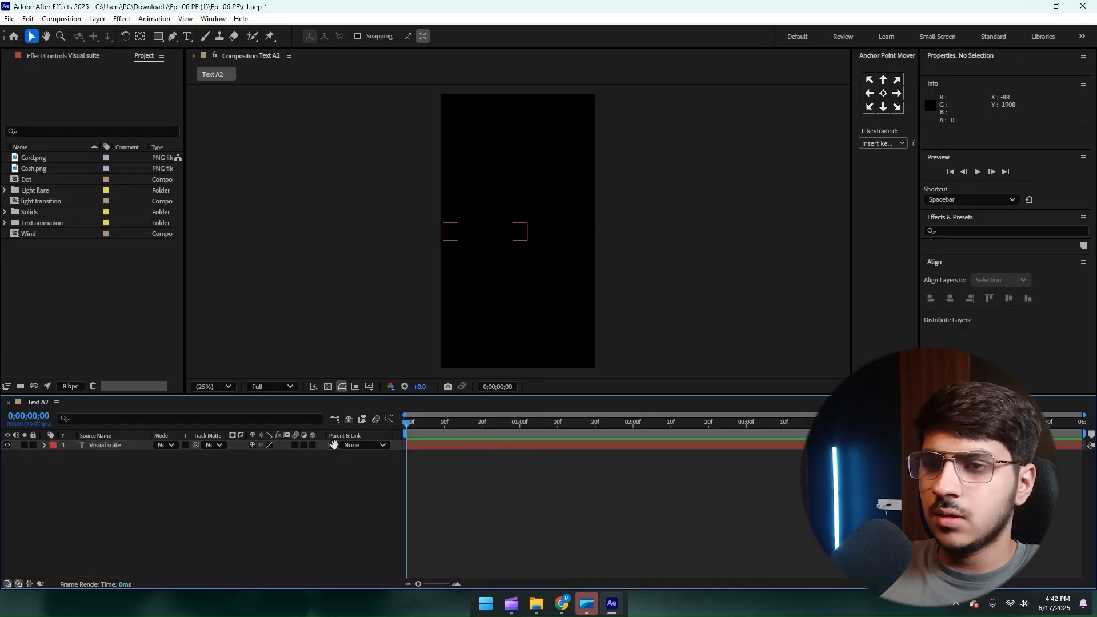
key("space")
key("space")
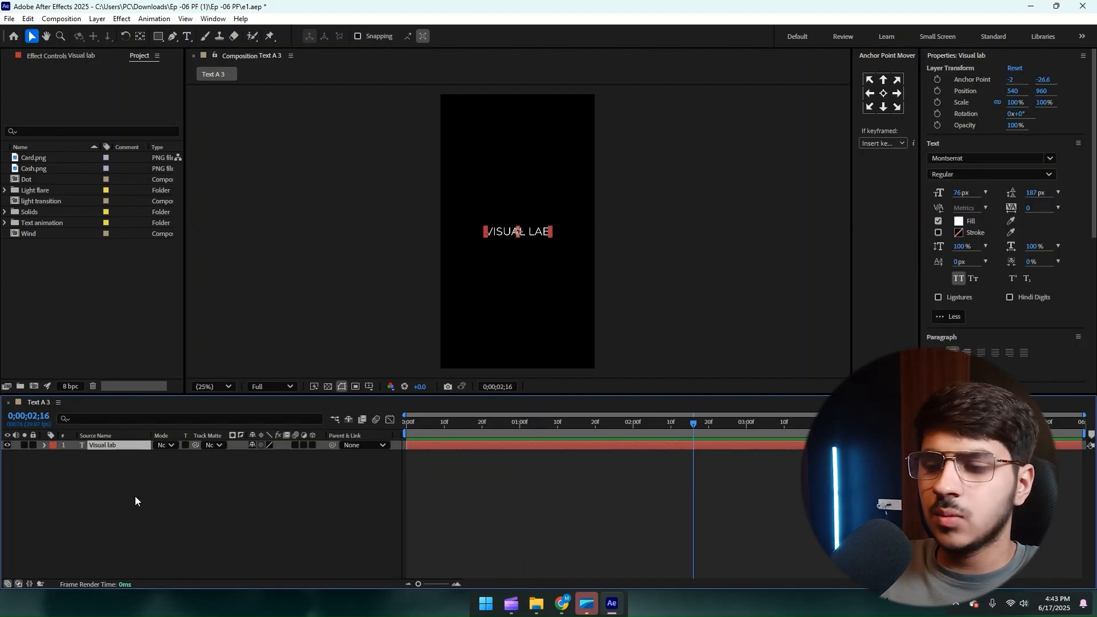
Step: Add a Tracking animator to the Visual lab text layer and set its Tracking Amount to -45
left_click(45, 445)
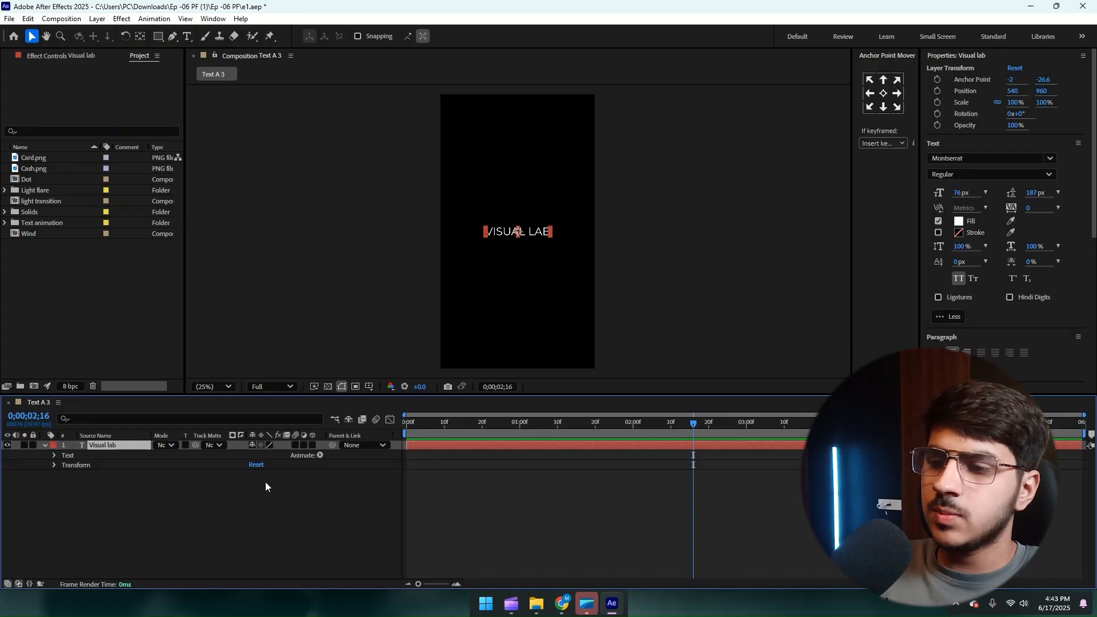
left_click(319, 455)
left_click(366, 370)
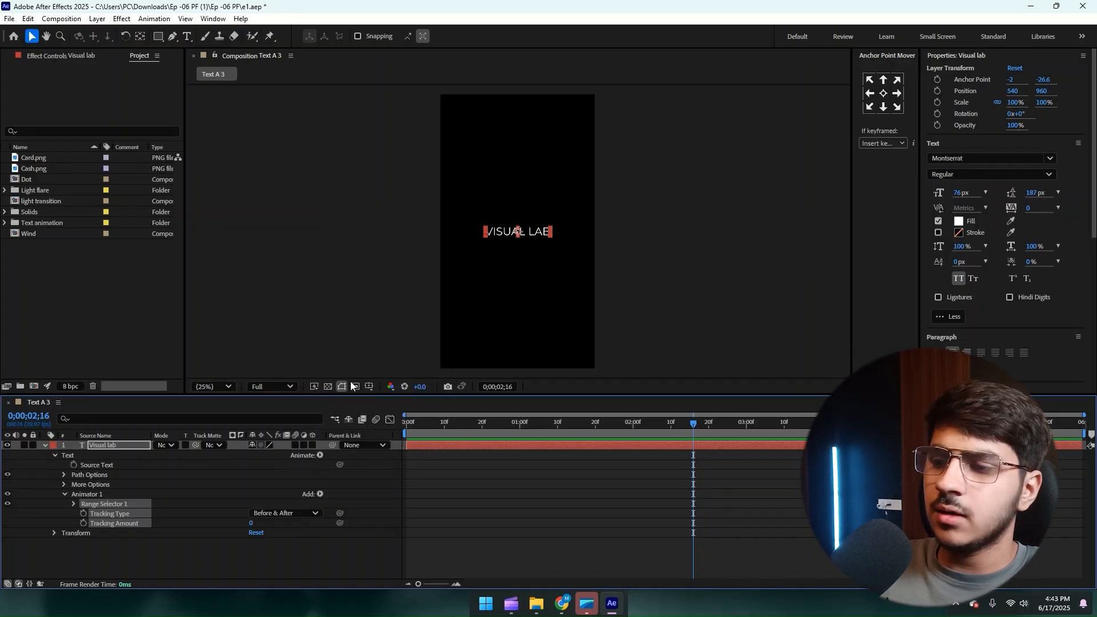
left_click(251, 522)
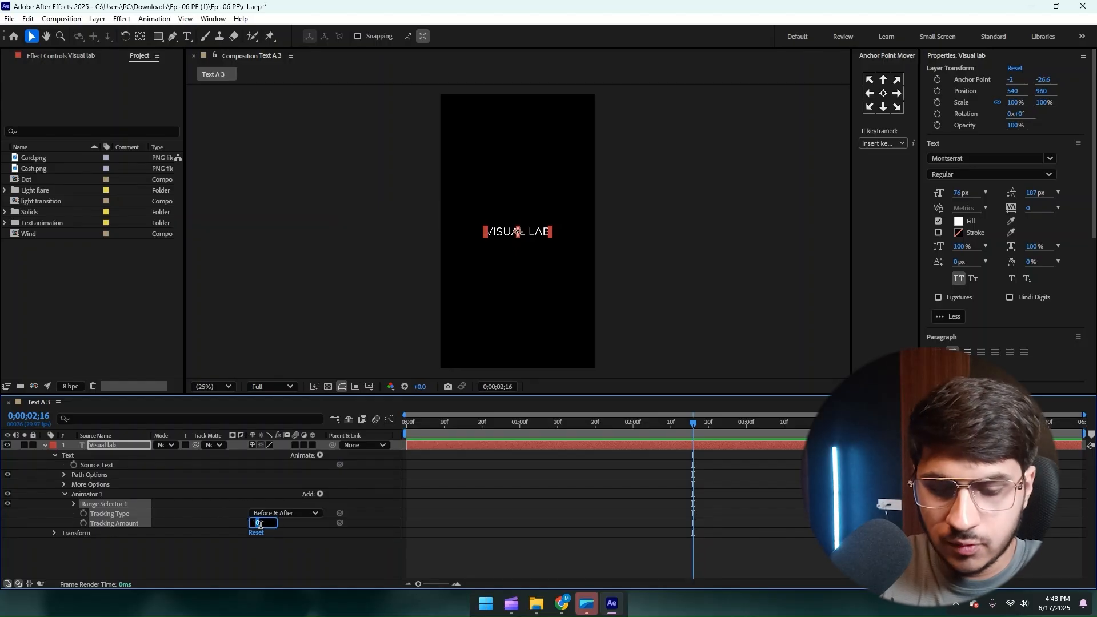
type("-45")
key("Return")
Step: Return to the first frame and set Range Selector 1's Start to 100%
left_click_drag(456, 425, 316, 439)
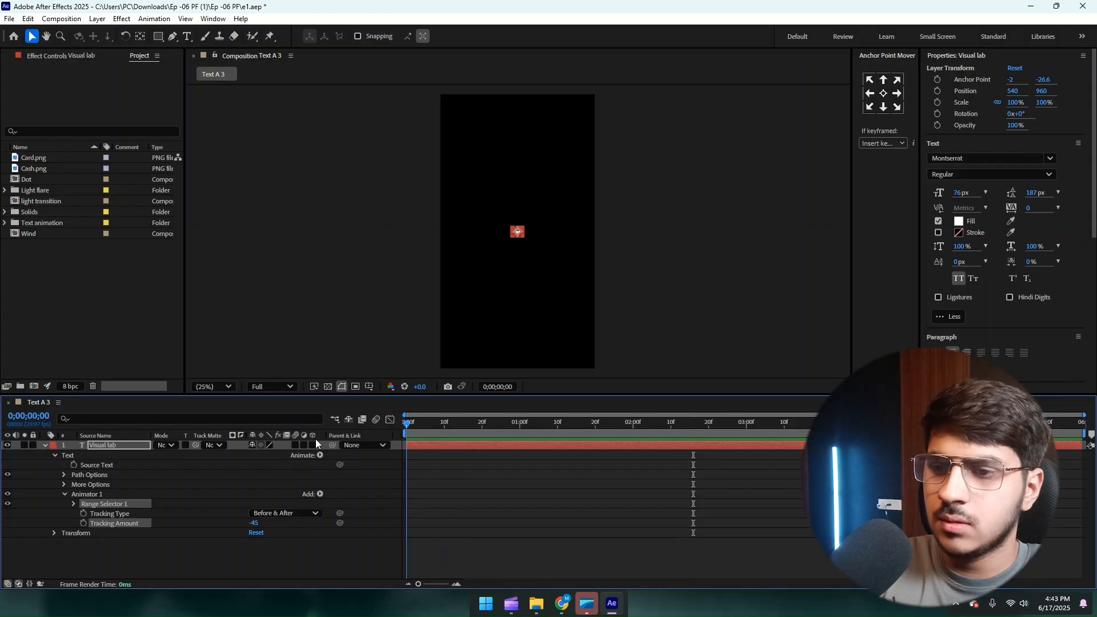
left_click(74, 505)
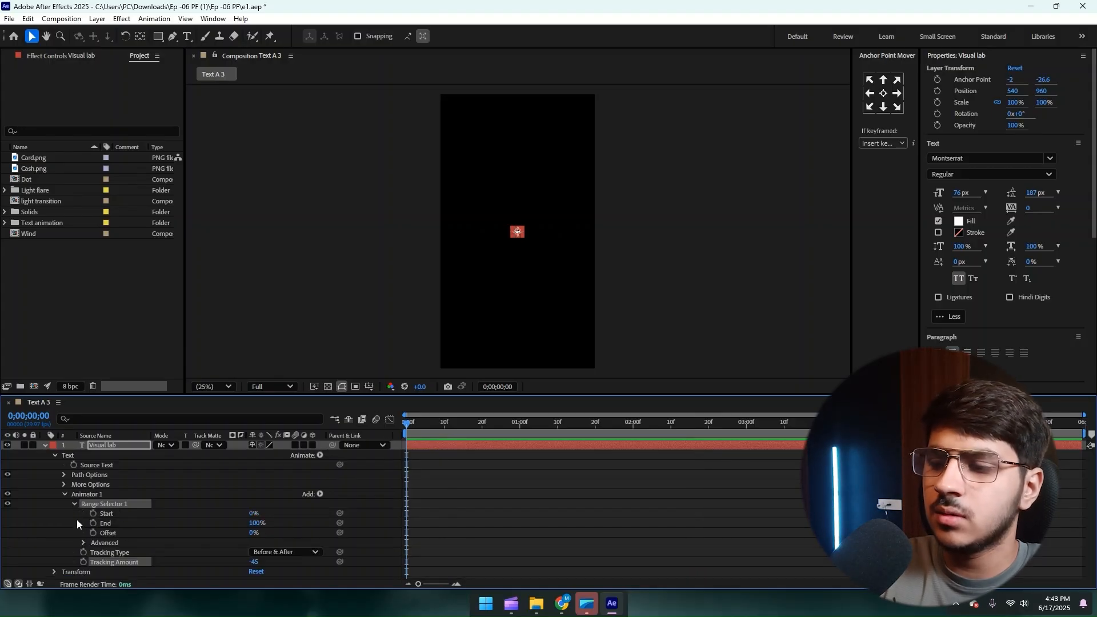
left_click(252, 514)
type("100")
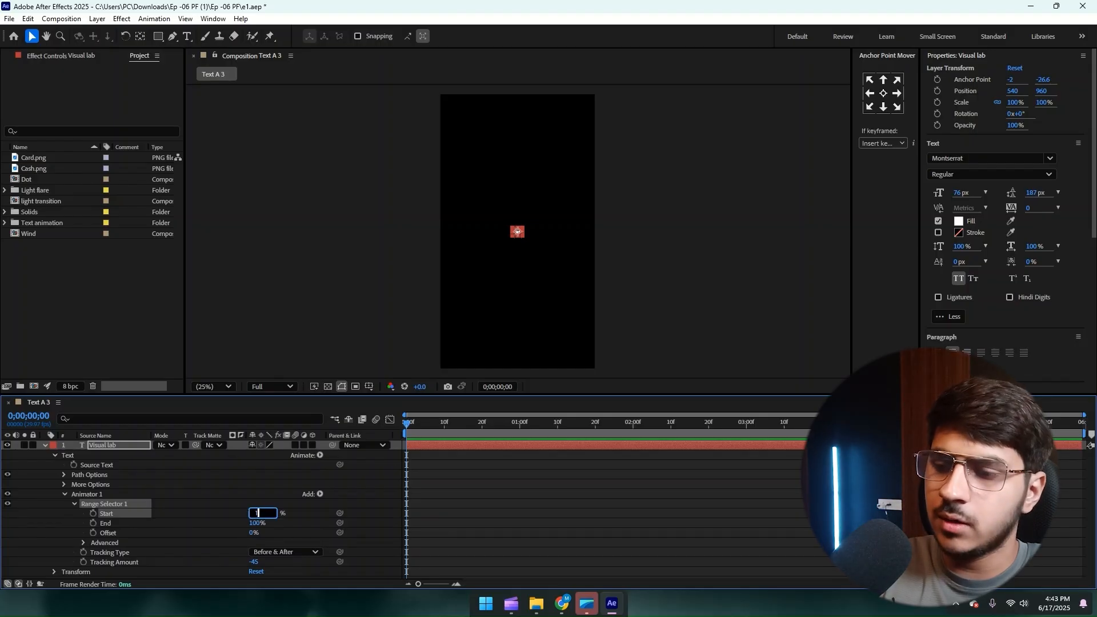
key("Return")
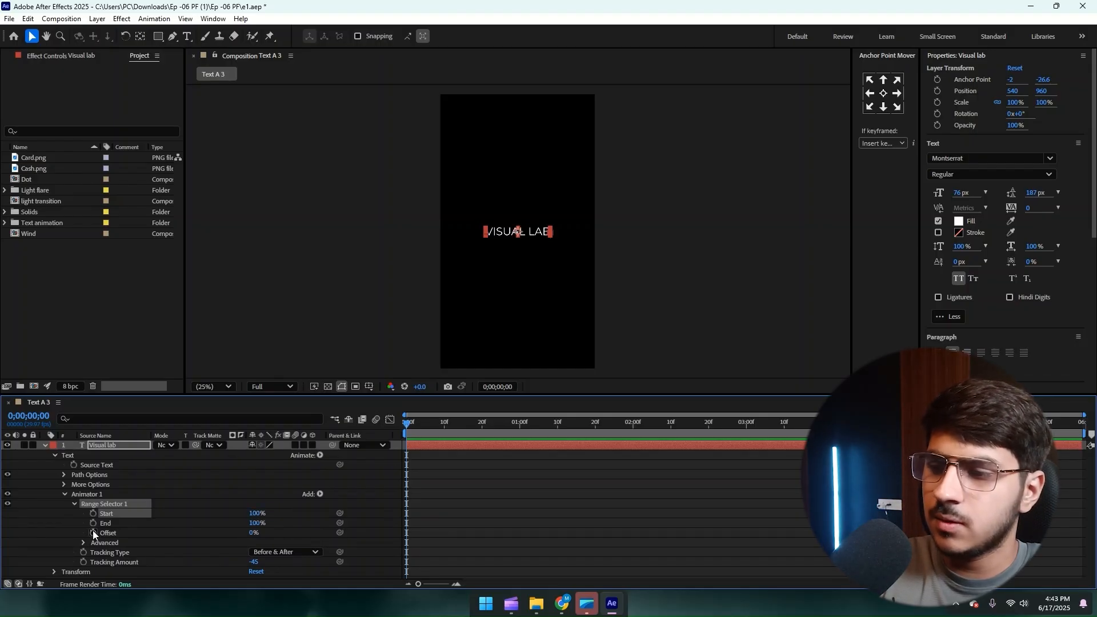
Step: Keyframe the Range Selector's End from 0% at the first frame to 100% at 0;00;00;21
left_click(93, 523)
left_click(256, 524)
type("0")
key("Return")
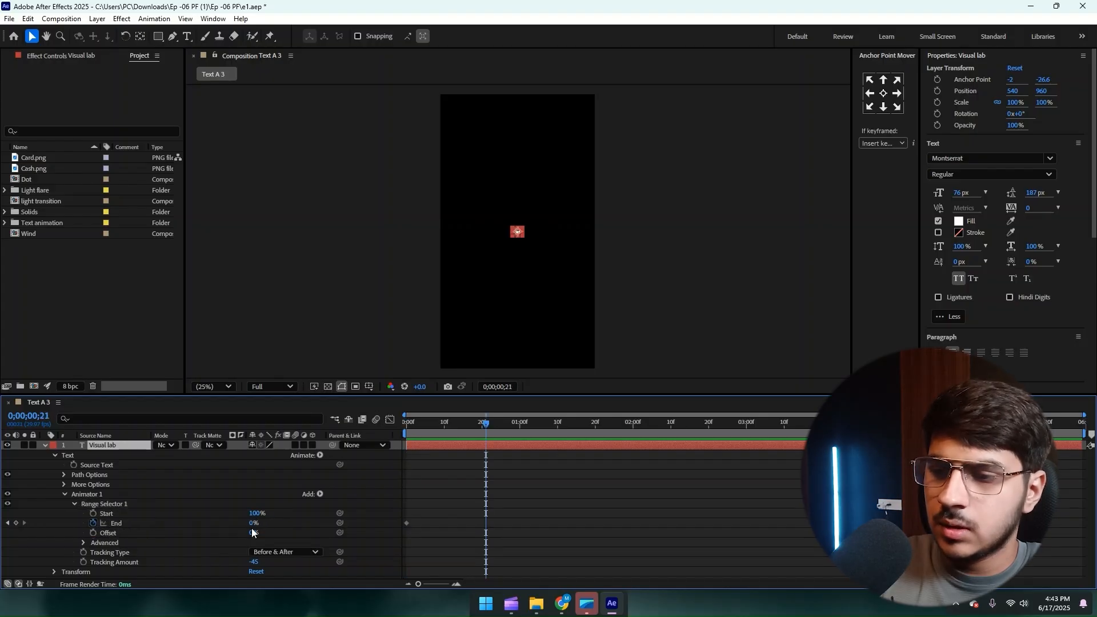
left_click(251, 524)
type("100")
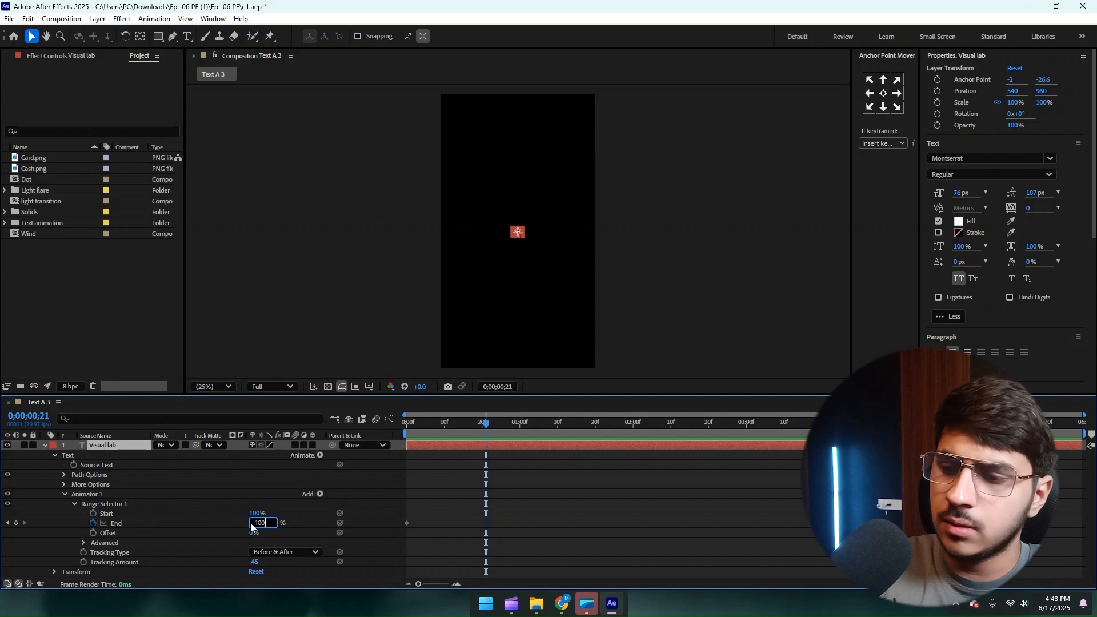
key("Return")
left_click(494, 478)
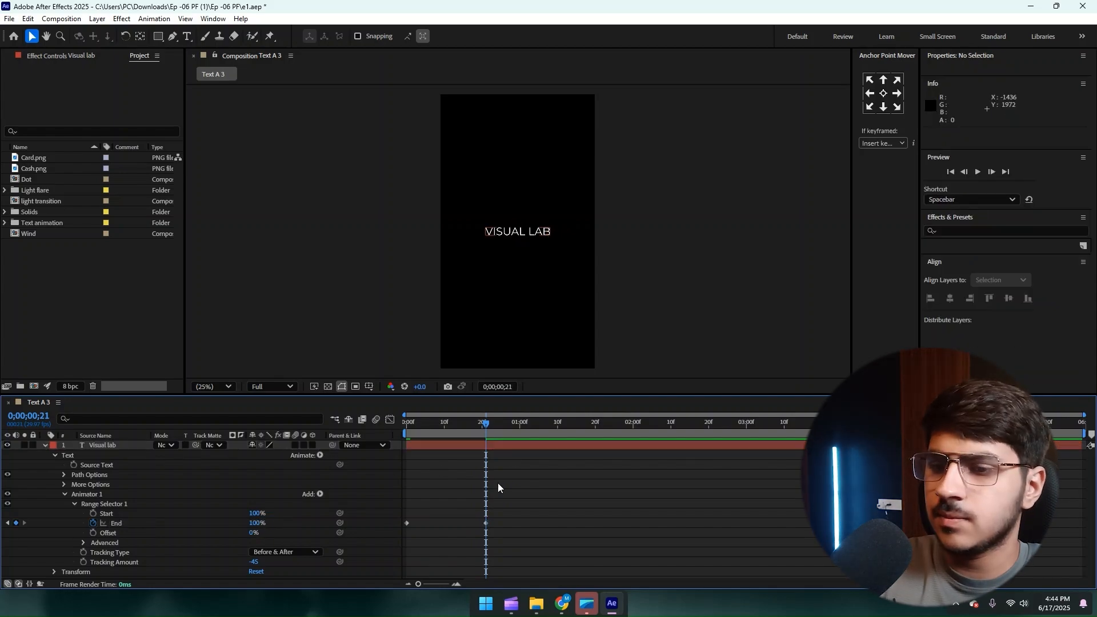
Step: Add an Opacity property to Animator 1 and set it to 0%
left_click(321, 495)
mouse_move(349, 502)
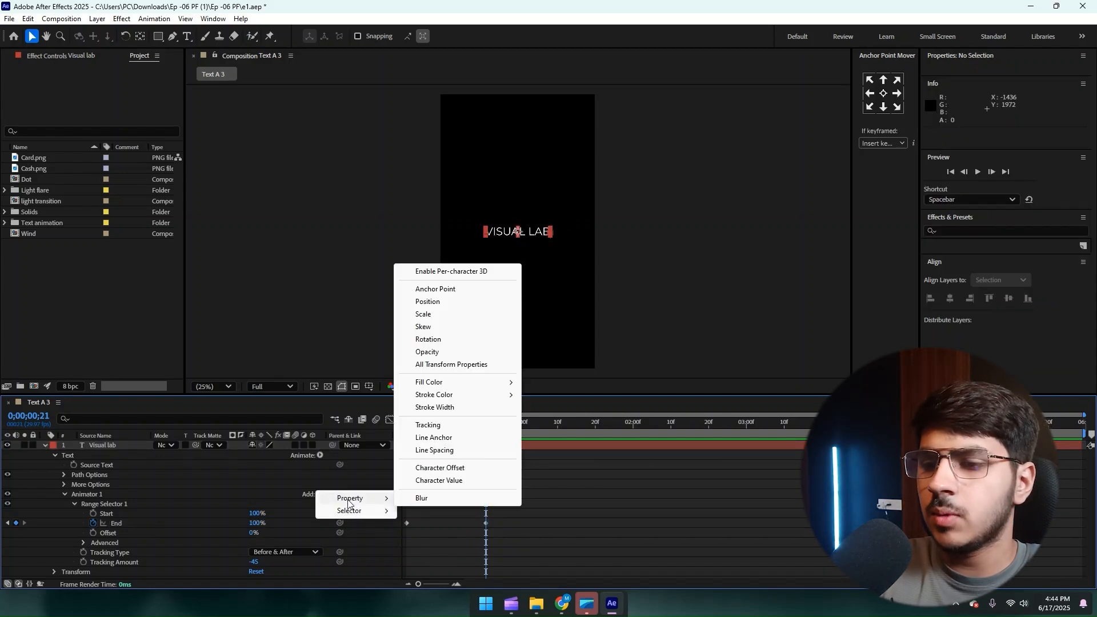
left_click(428, 352)
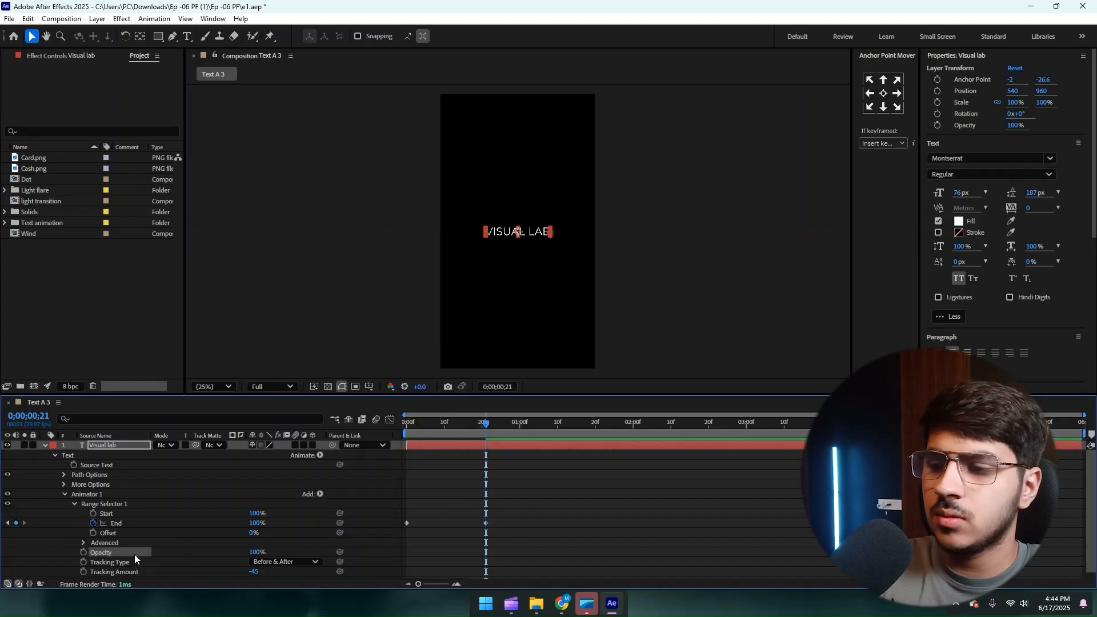
left_click(256, 552)
type("0")
key("Return")
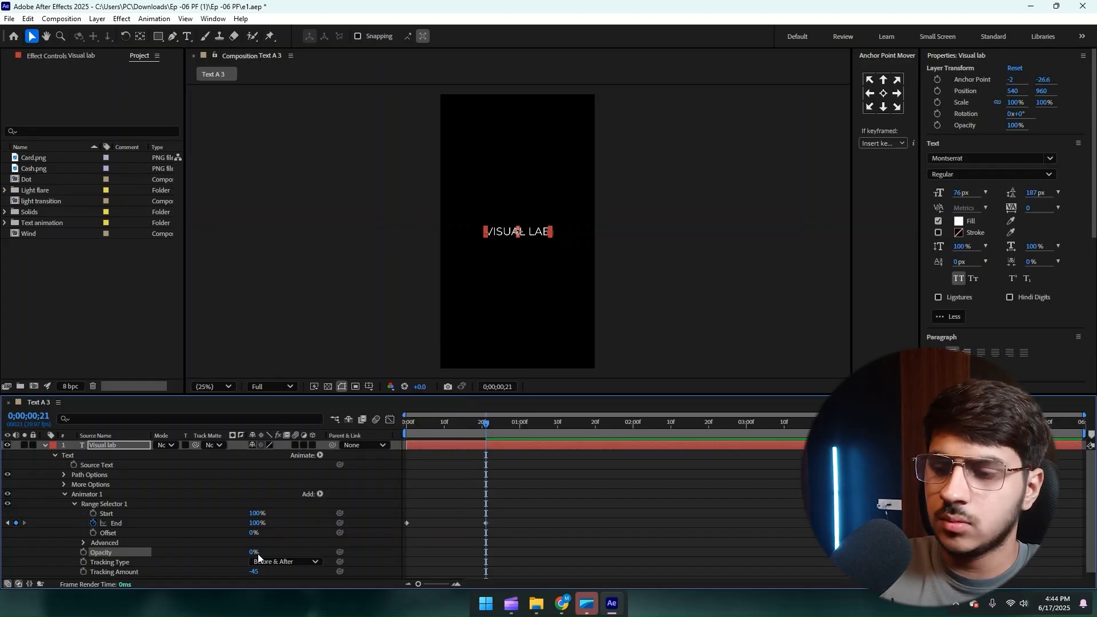
Step: Enable motion blur on the Visual lab layer and preview the reveal from the start at 100% magnification
left_click(295, 445)
key("Home")
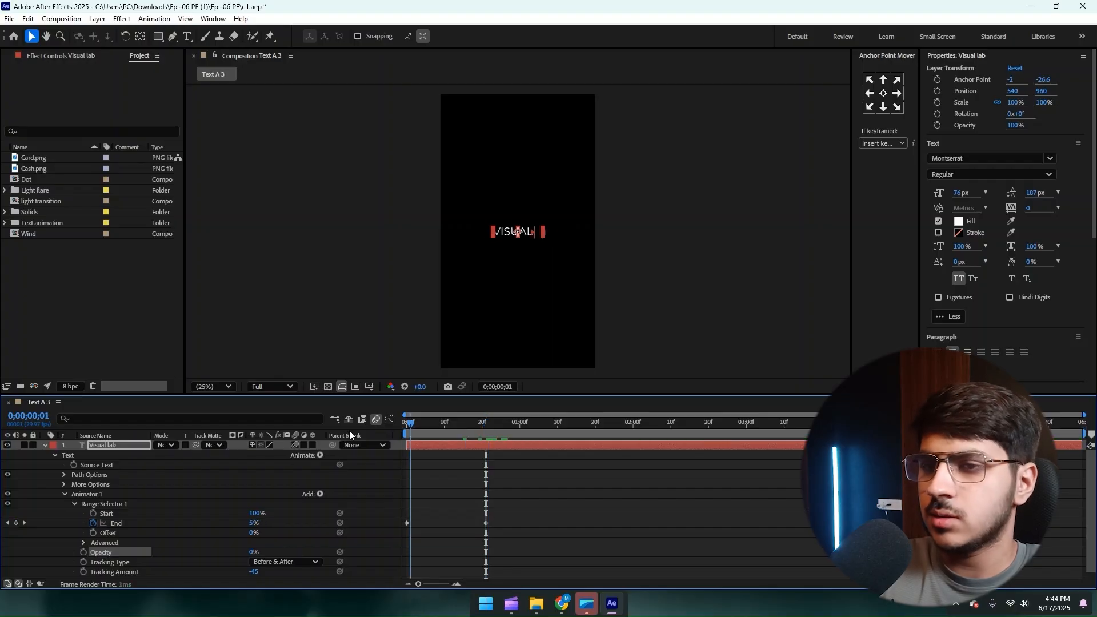
key("space")
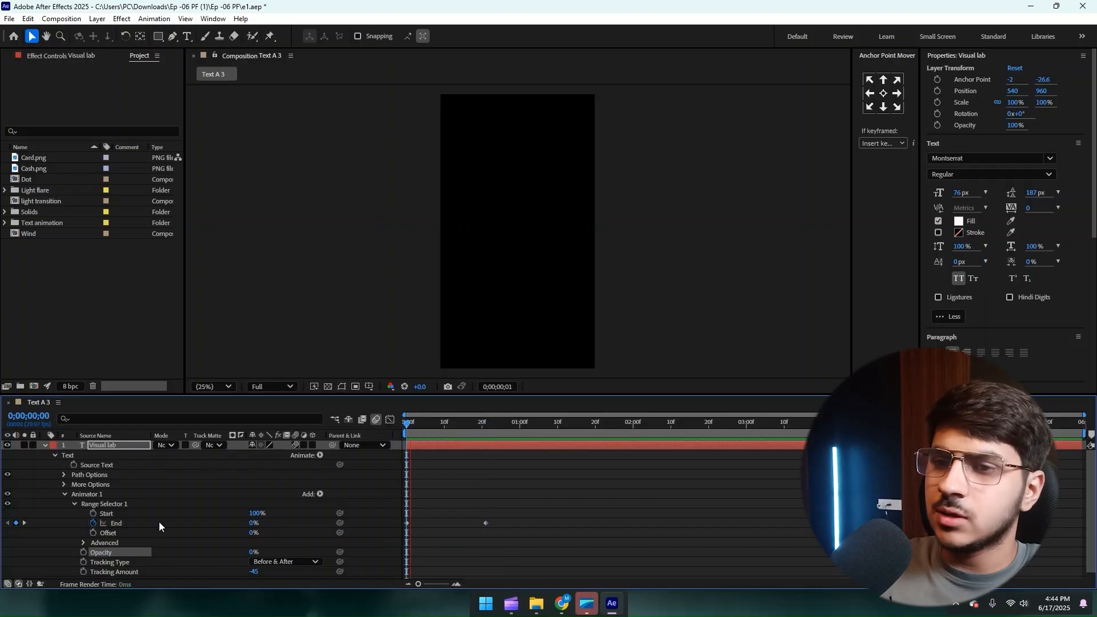
key("space")
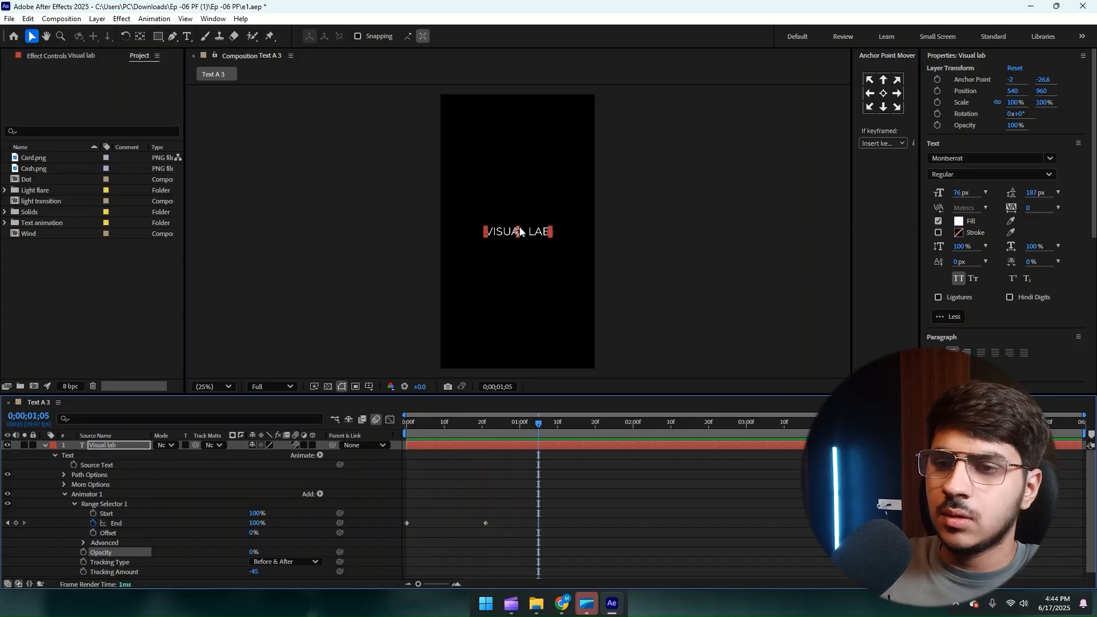
scroll(520, 231, "up", 4)
key("space")
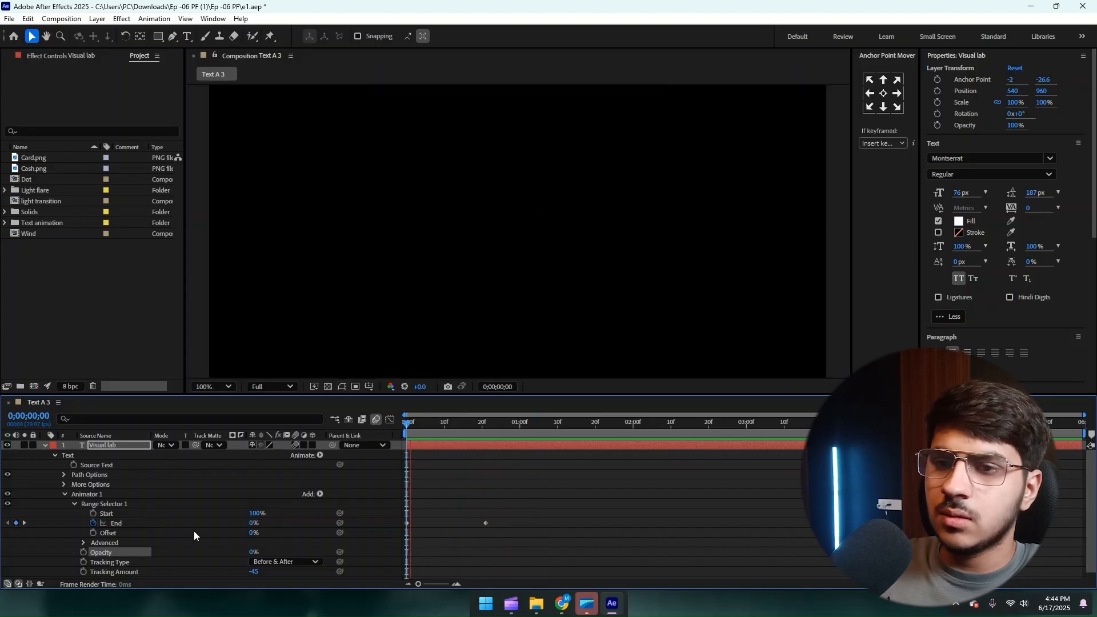
key("space")
Step: Move the second End keyframe to about 0;00;02;14 and preview the animation
left_click_drag(485, 522, 686, 523)
key("space")
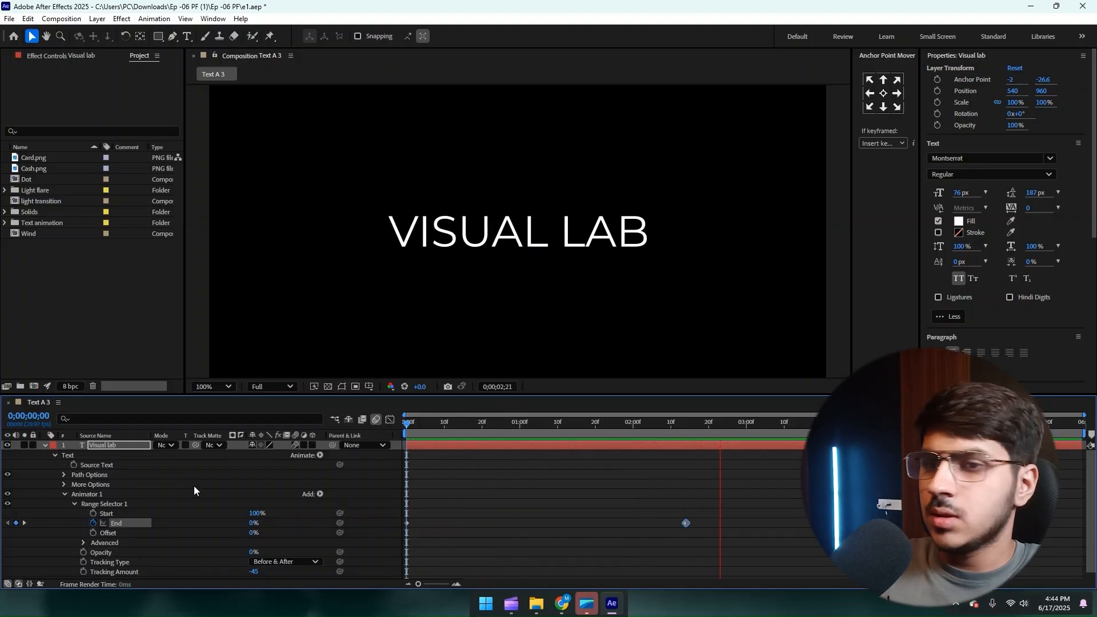
key("space")
Step: Apply Easy Ease to both End keyframes, shape their speed graph into an early peak with a long tail, and preview
left_click_drag(754, 507, 341, 552)
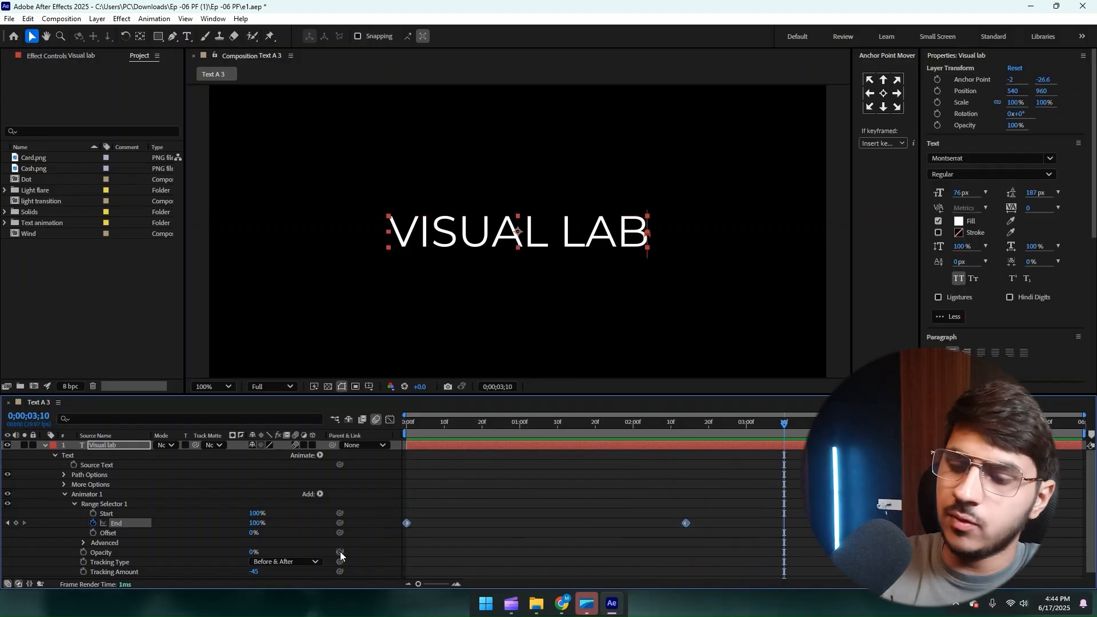
key("F9")
left_click(390, 419)
left_click_drag(728, 524, 554, 555)
left_click_drag(511, 421, 263, 454)
key("space")
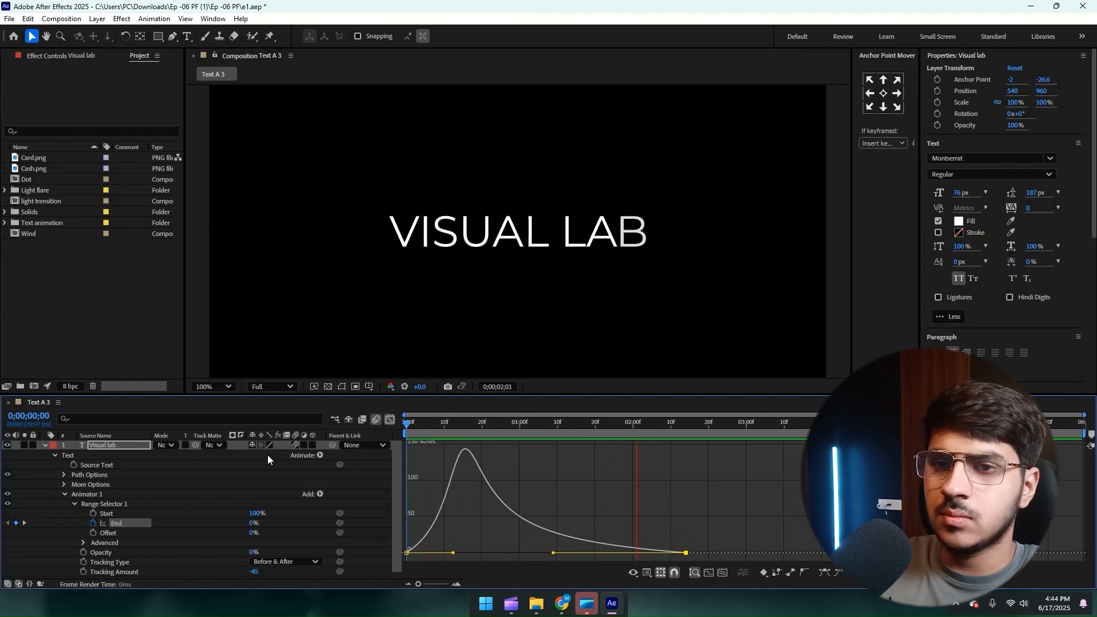
key("space")
Step: Move the last End keyframe to about 0;00;01;13 in the speed graph and preview from the start
left_click_drag(686, 552, 567, 554)
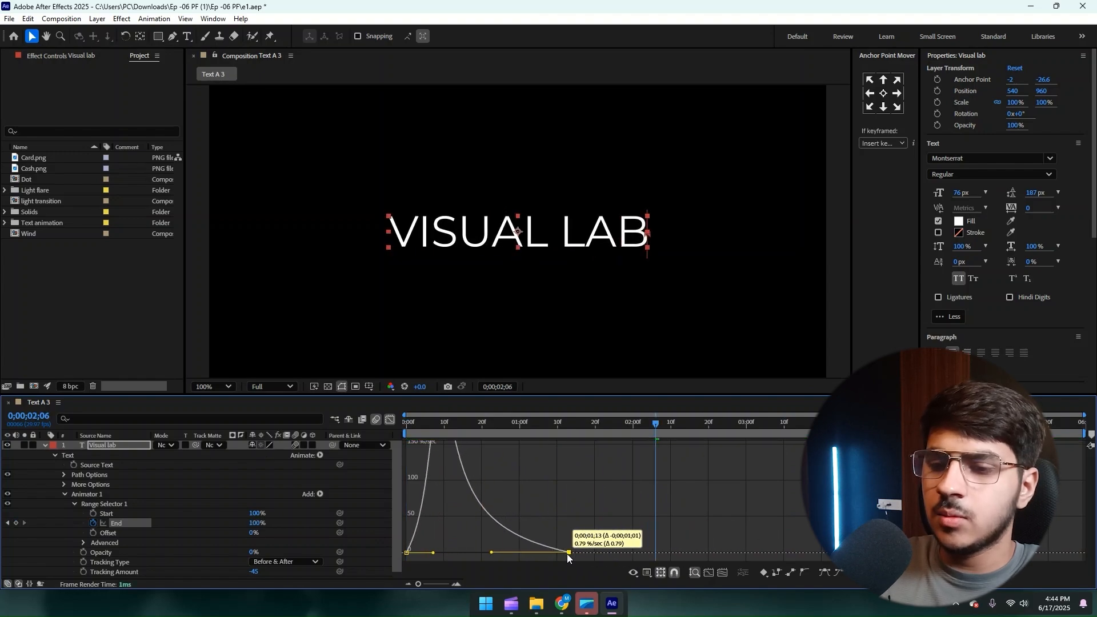
left_click_drag(483, 424, 284, 445)
key("space")
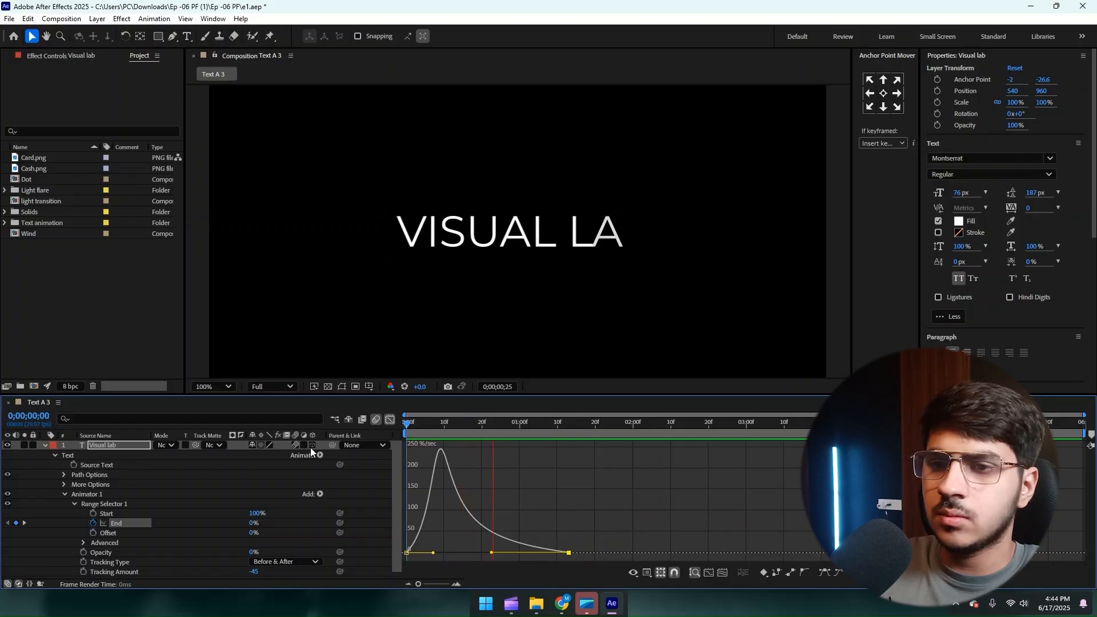
key("space")
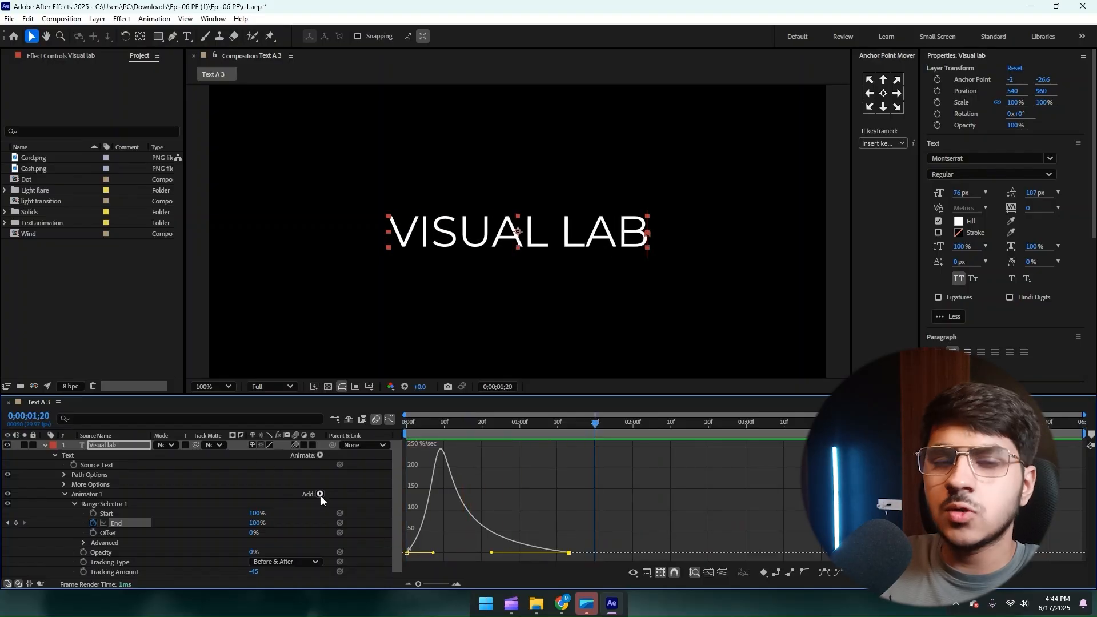
Step: Add a Position property to Animator 1 of the Visual lab layer
left_click(320, 495)
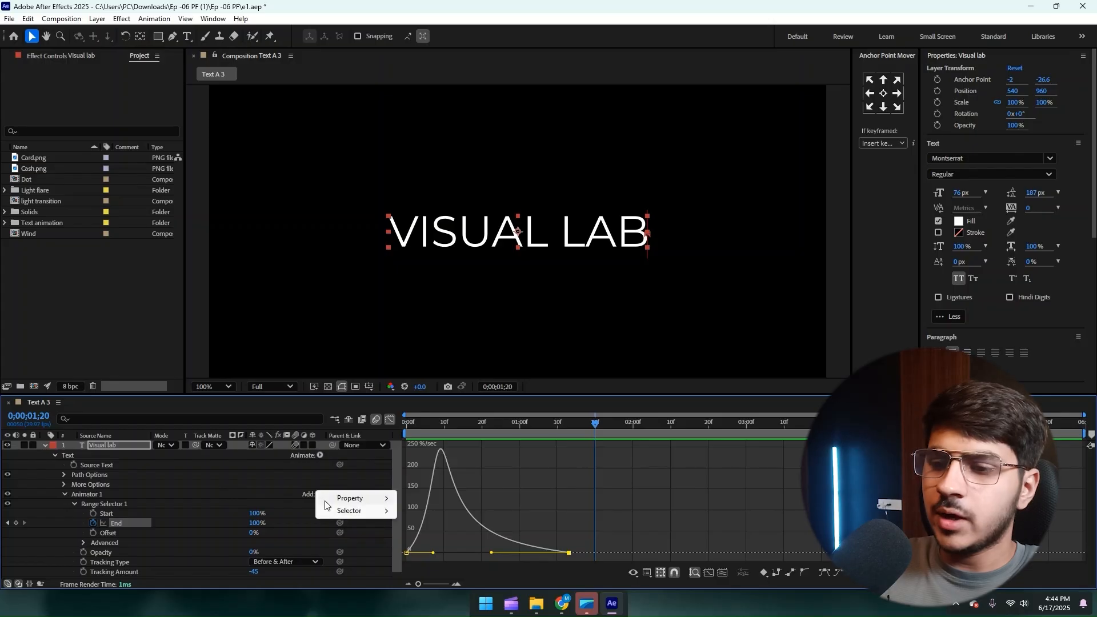
mouse_move(337, 499)
left_click(429, 302)
Step: Set the animator's Position to 0.0, 116.0, leave the Graph Editor, and preview the rising text from the start
left_click_drag(264, 553, 338, 544)
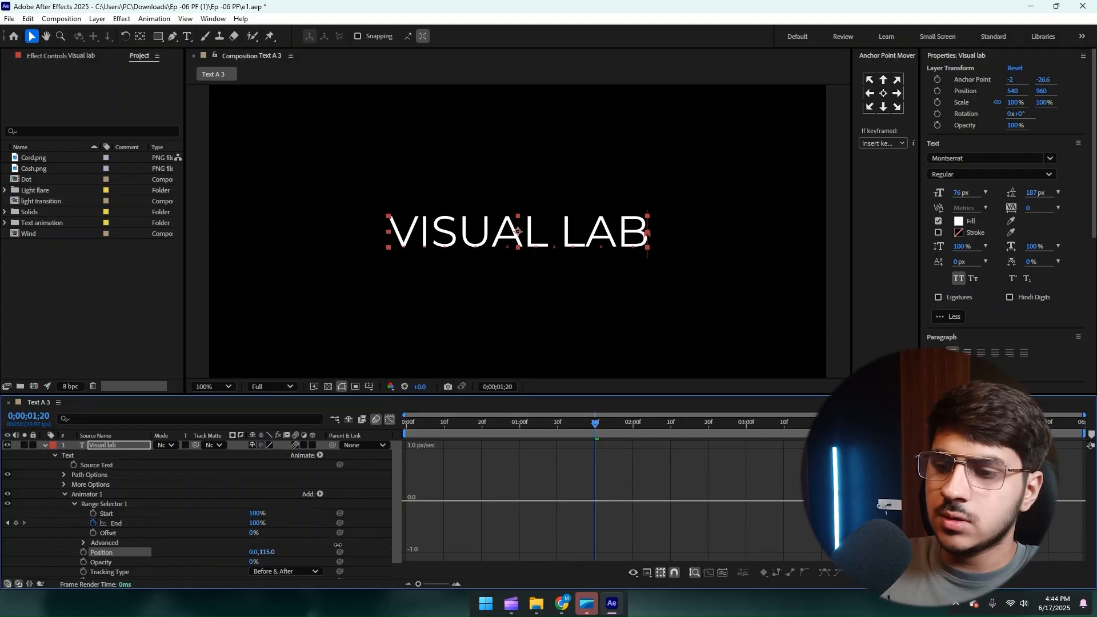
left_click(391, 419)
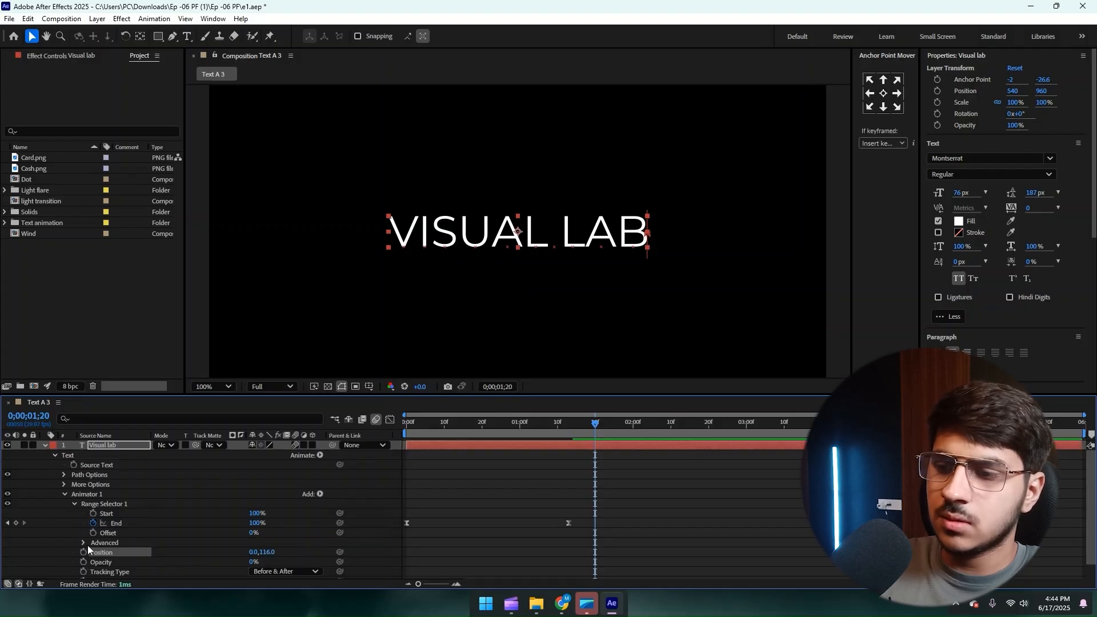
scroll(171, 549, "down", 1)
key("Home")
key("space")
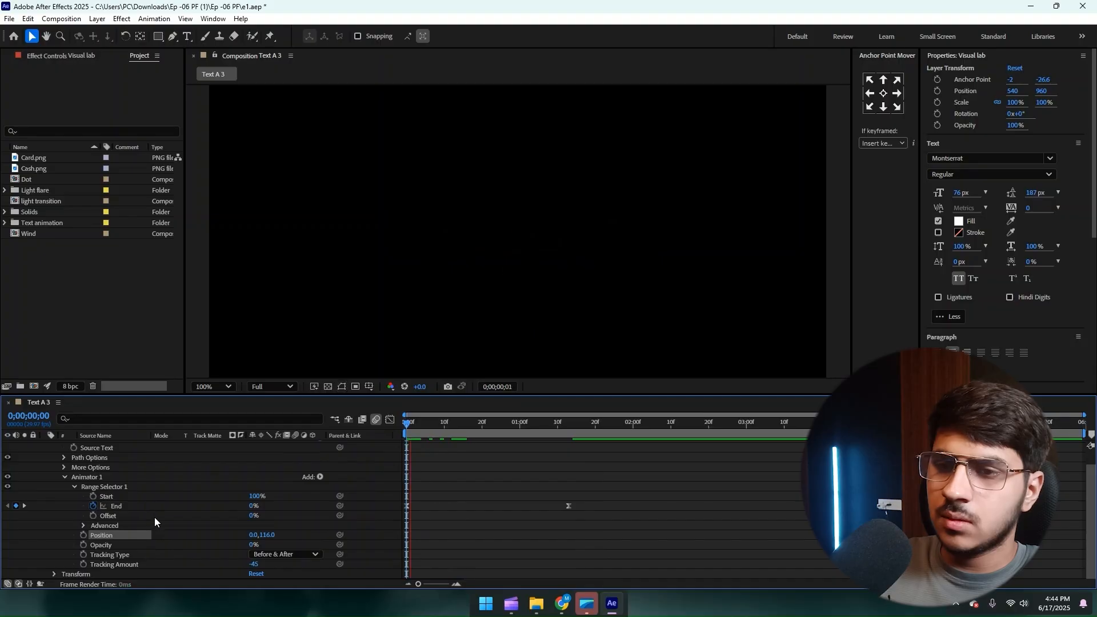
key("space")
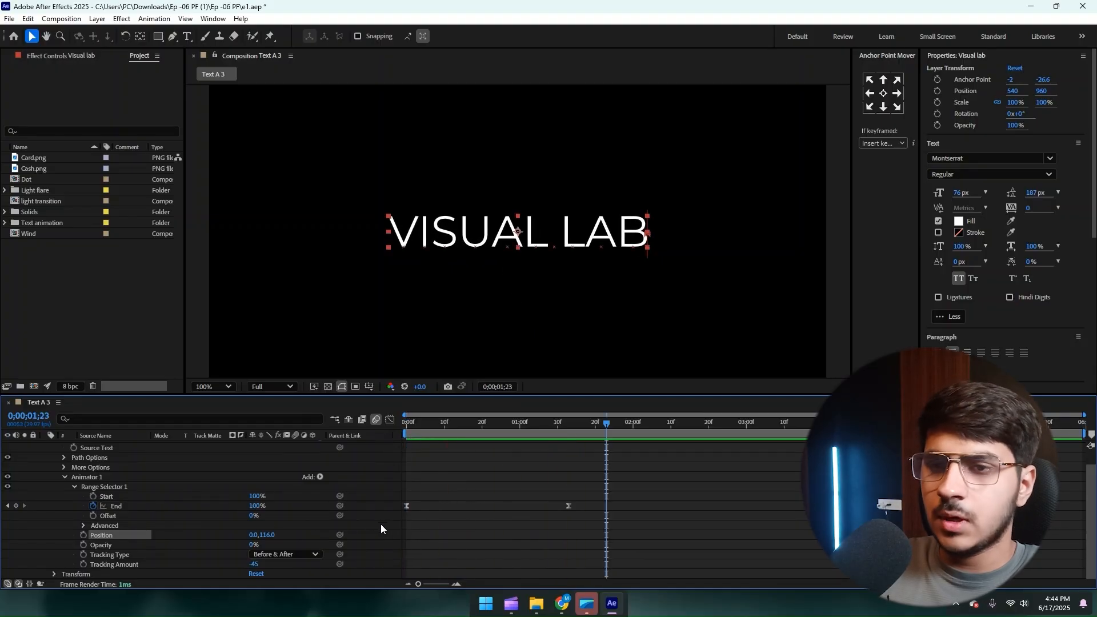
Step: Step back a few frames and undo the animator's Position change
key("Page_Up")
key("Page_Up")
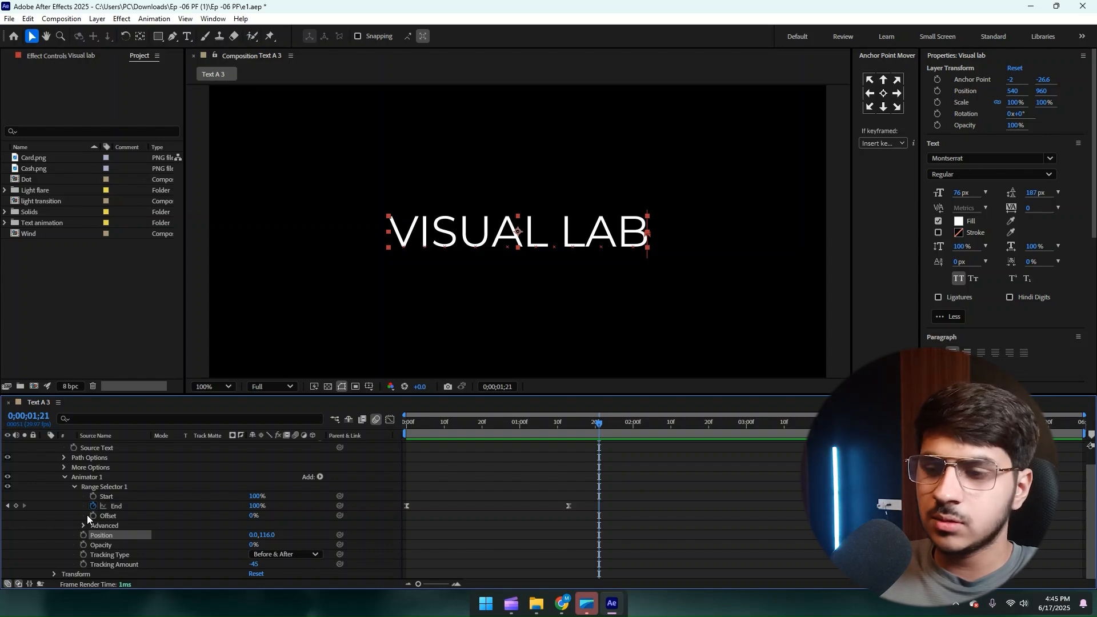
key("shift+F3")
key("Page_Up")
key("ctrl+z")
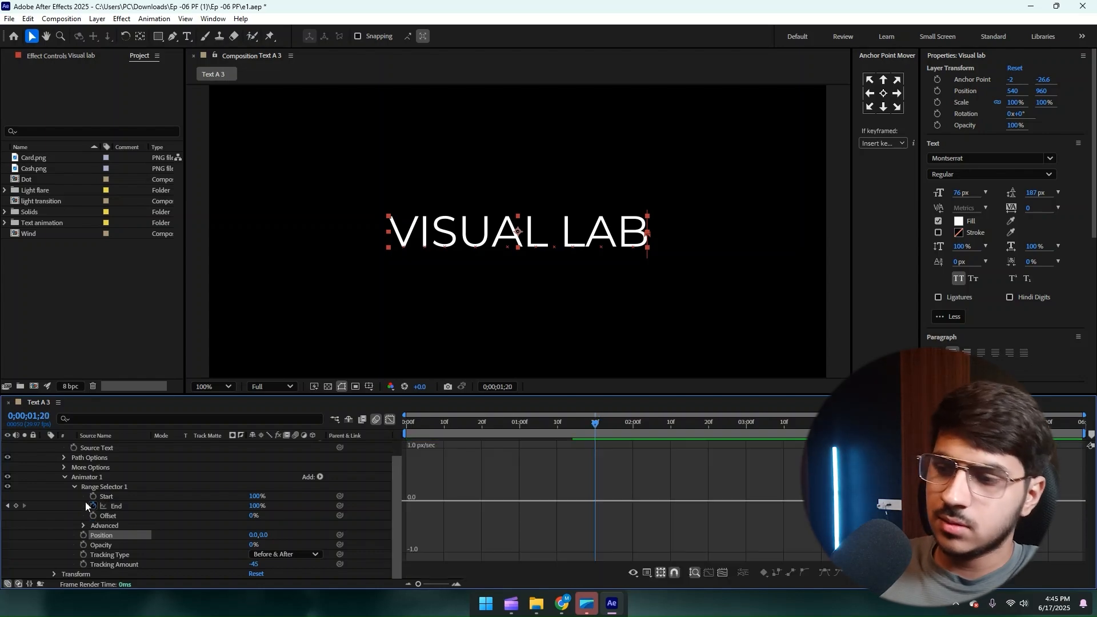
Step: Collapse and duplicate the Visual lab layer, hide the duplicate, and close the Graph Editor
scroll(91, 500, "up", 1)
left_click(46, 445)
left_click(93, 441)
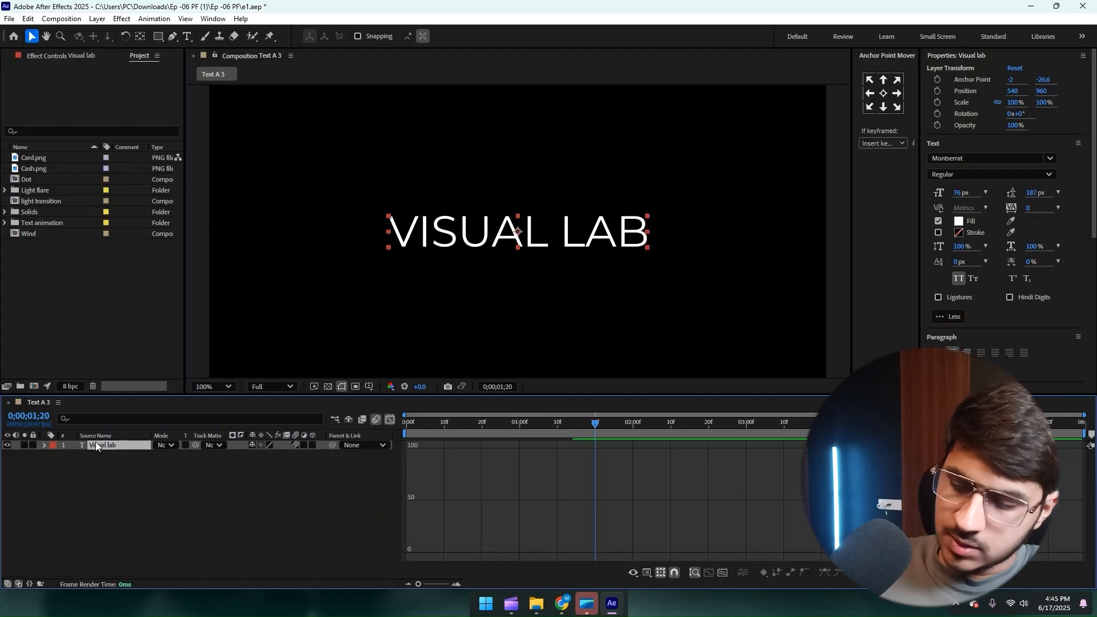
key("ctrl+d")
left_click(6, 445)
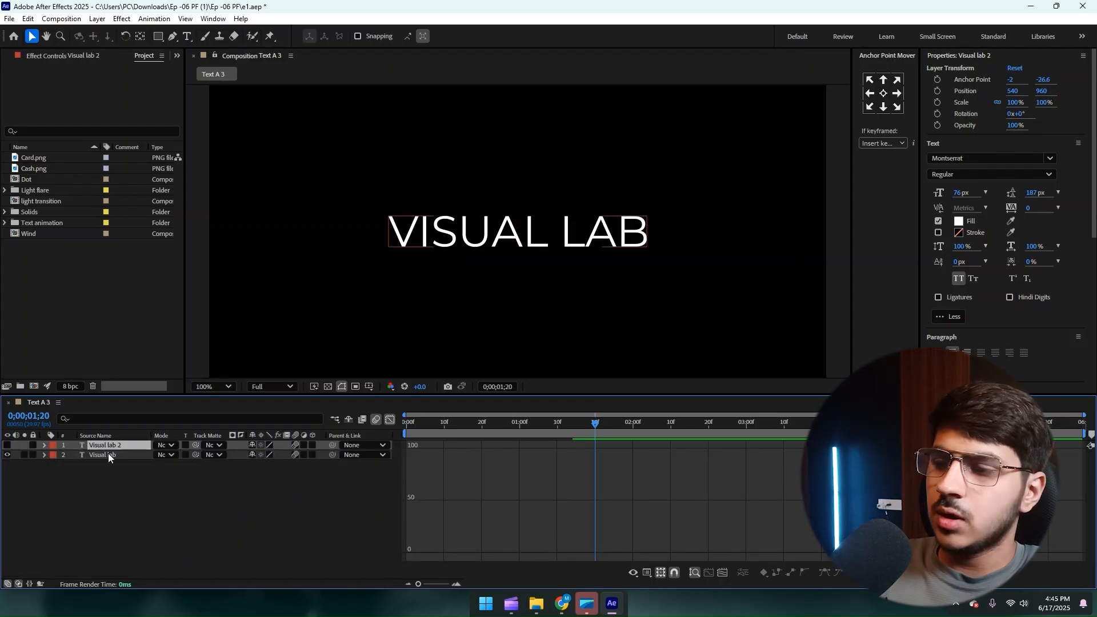
left_click(108, 453)
left_click(120, 445)
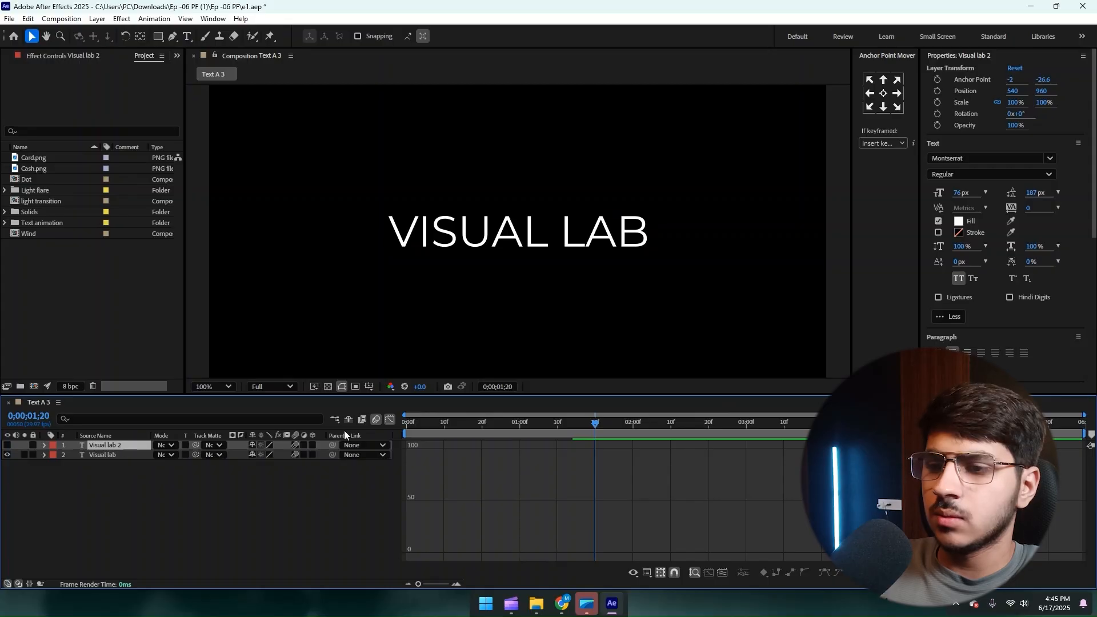
left_click(390, 419)
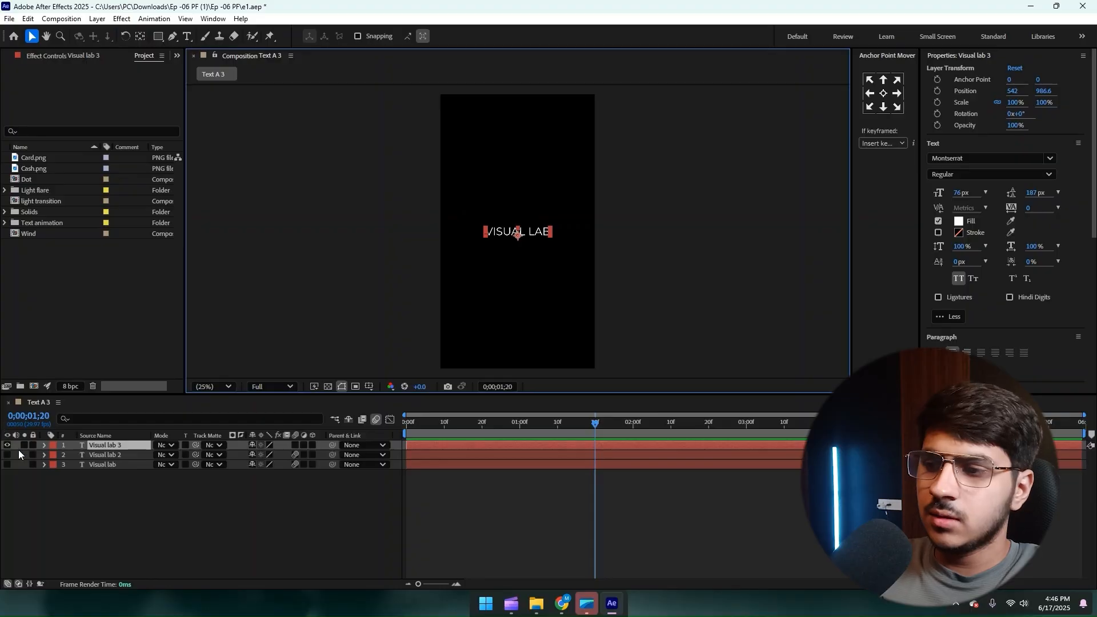
Step: Lock the Visual lab and Visual lab 2 layers, mark both as shy, and hide shy layers in the timeline
left_click_drag(33, 455, 32, 465)
left_click_drag(252, 455, 252, 465)
left_click(349, 419)
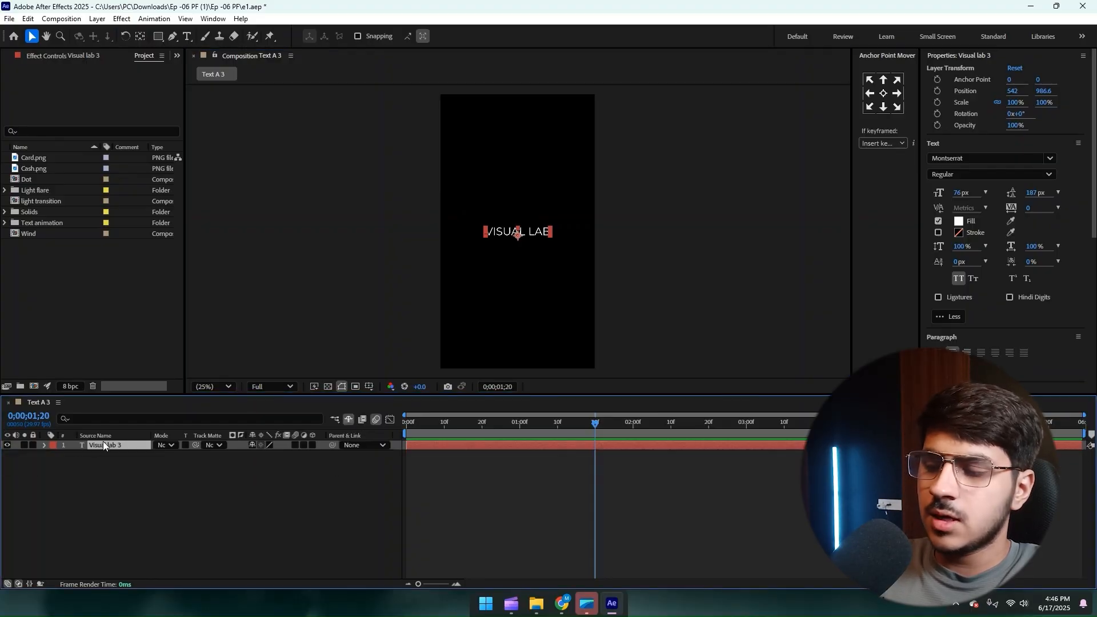
Step: Add a Position text animator to the Visual lab 3 layer and set its Position to 0.0, 201.0
left_click(44, 446)
left_click(287, 473)
left_click(320, 456)
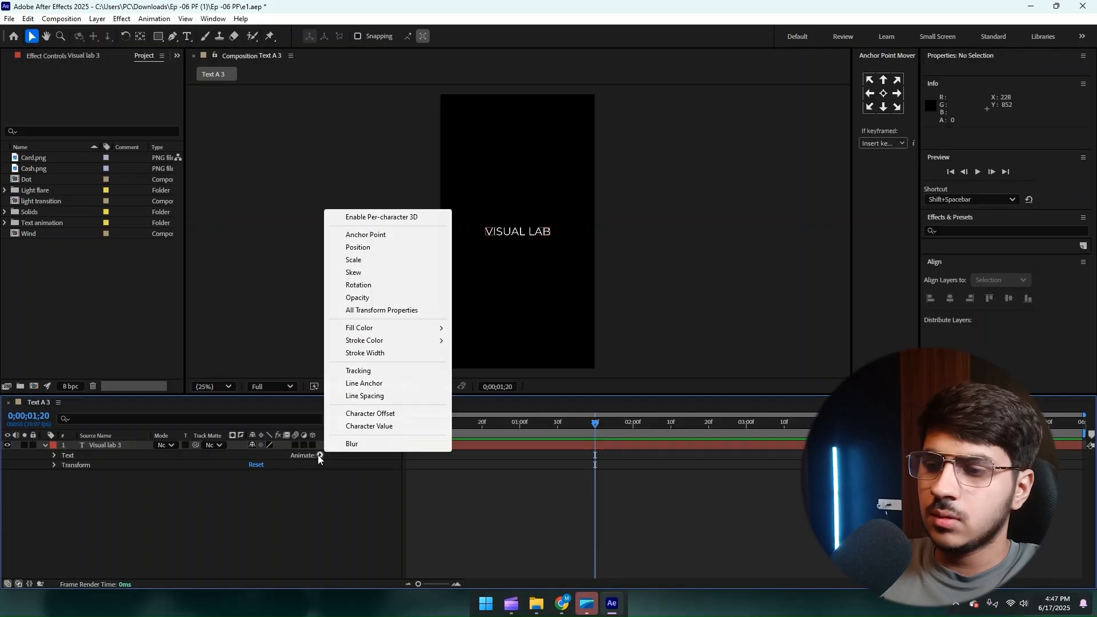
left_click(359, 247)
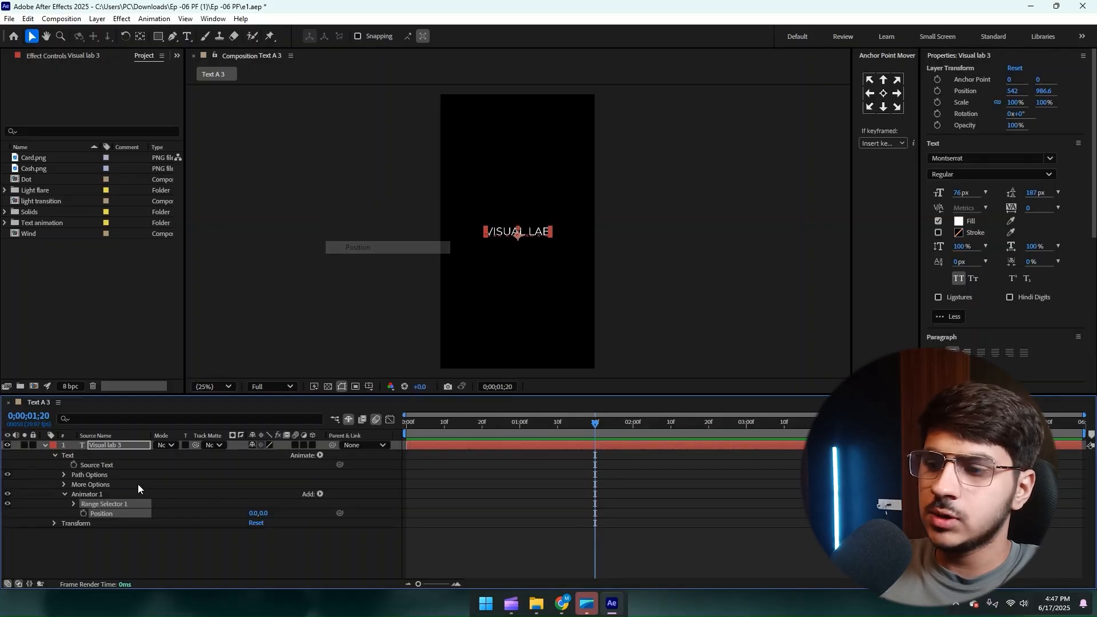
left_click_drag(265, 513, 380, 513)
Step: Keyframe the Range Selector's Start from 0% at the first frame to 100% at 0;00;00;17, and preview it
key("Home")
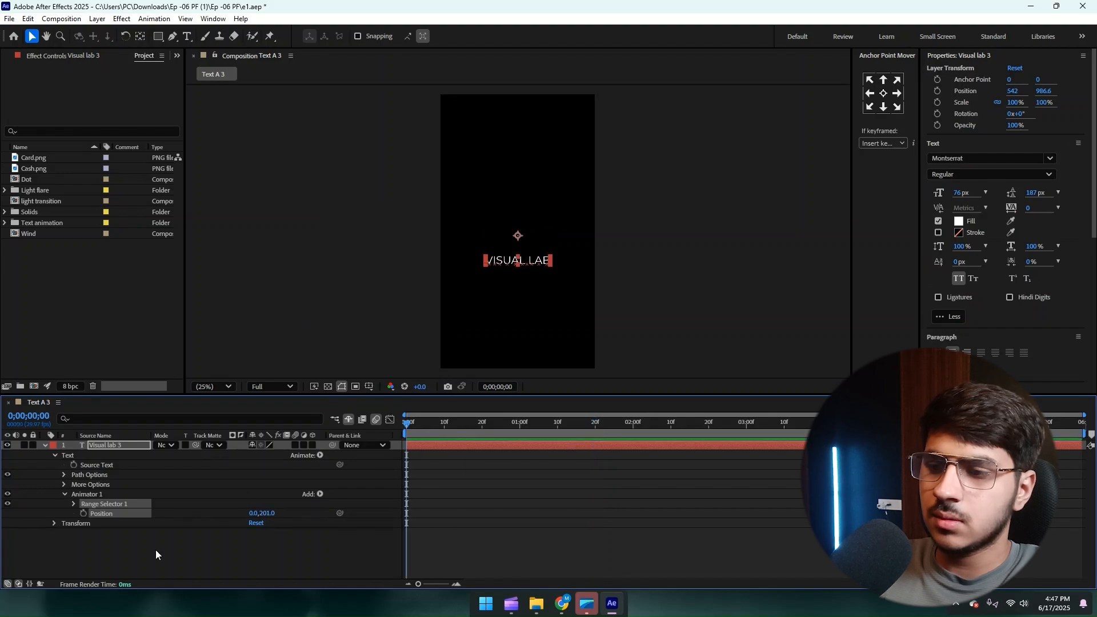
left_click(74, 505)
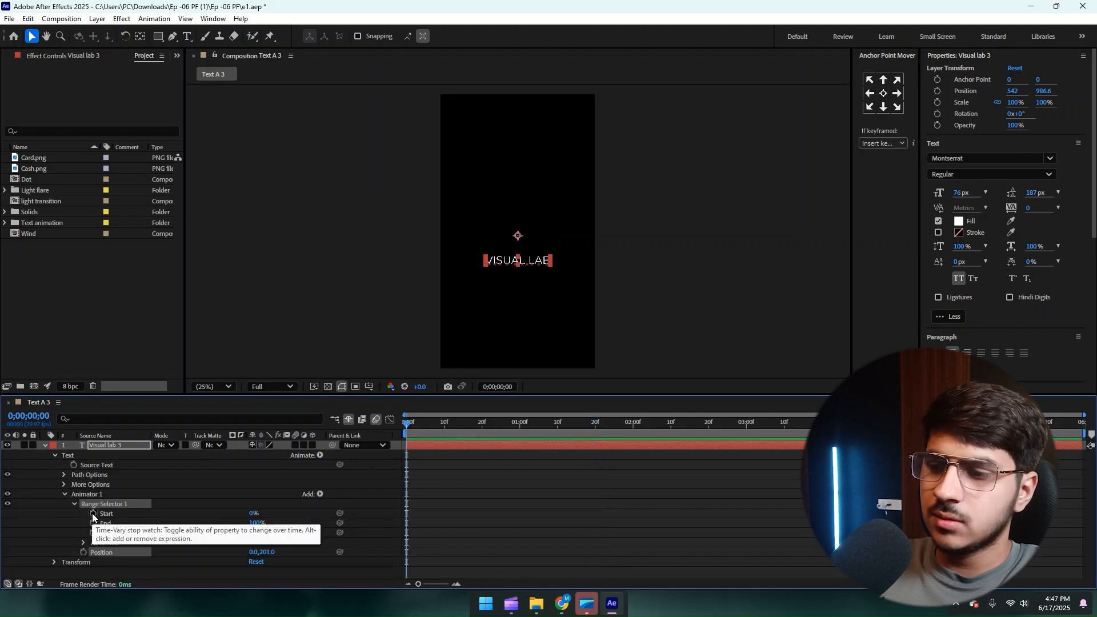
left_click(93, 513)
left_click_drag(414, 425, 471, 427)
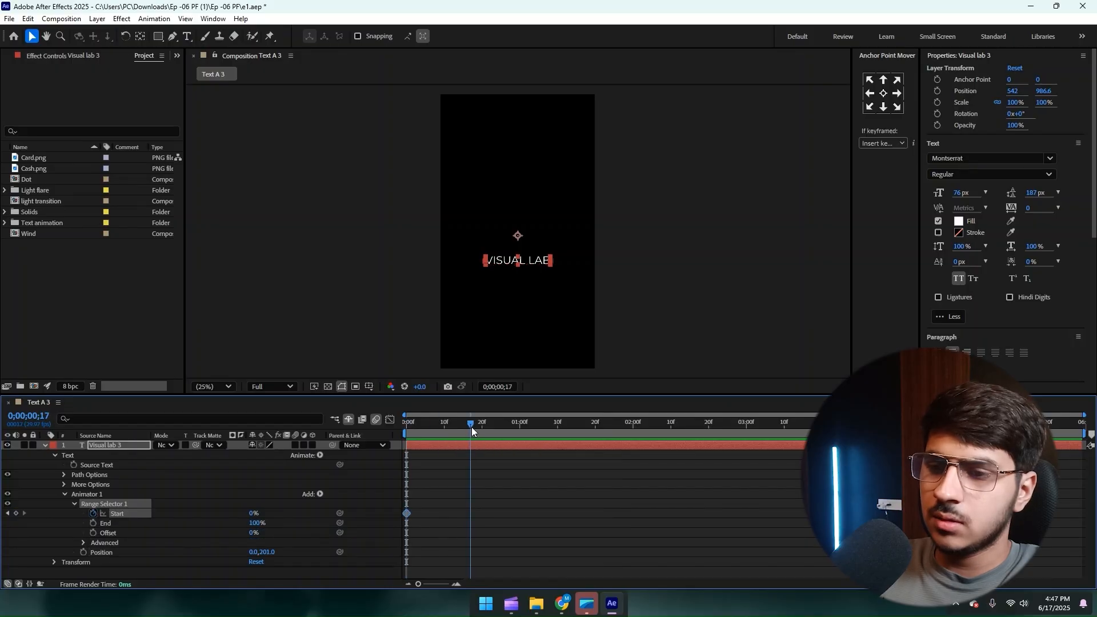
left_click(253, 515)
type("100")
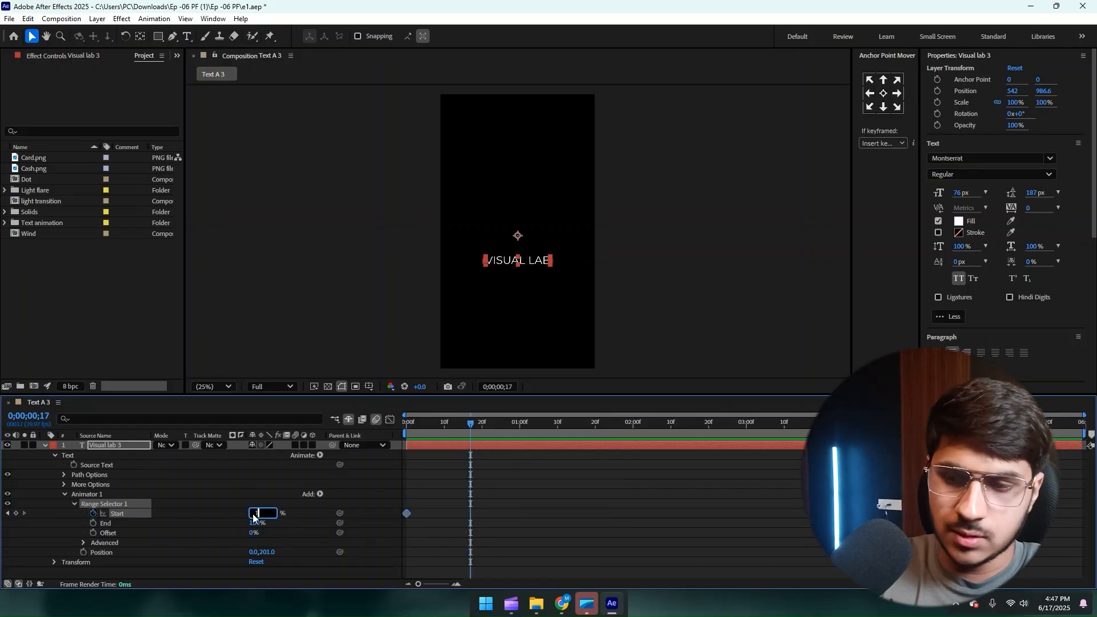
key("Return")
key("space")
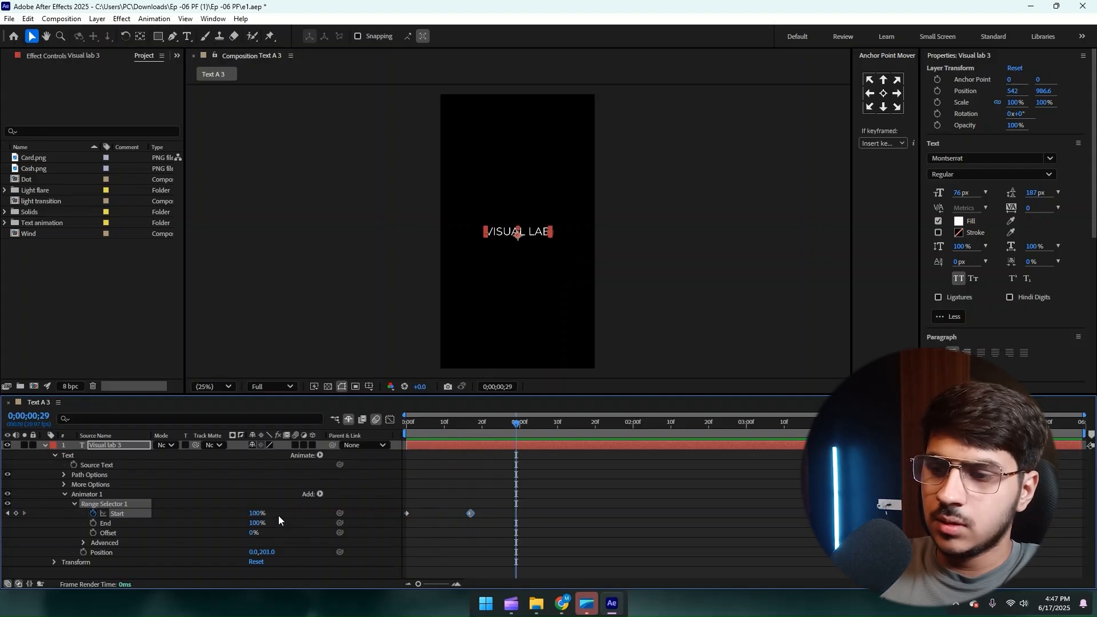
Step: Turn on Randomize Order in the Range Selector's Advanced options and set the Random Seed to 35
left_click(82, 543)
scroll(222, 541, "down", 2)
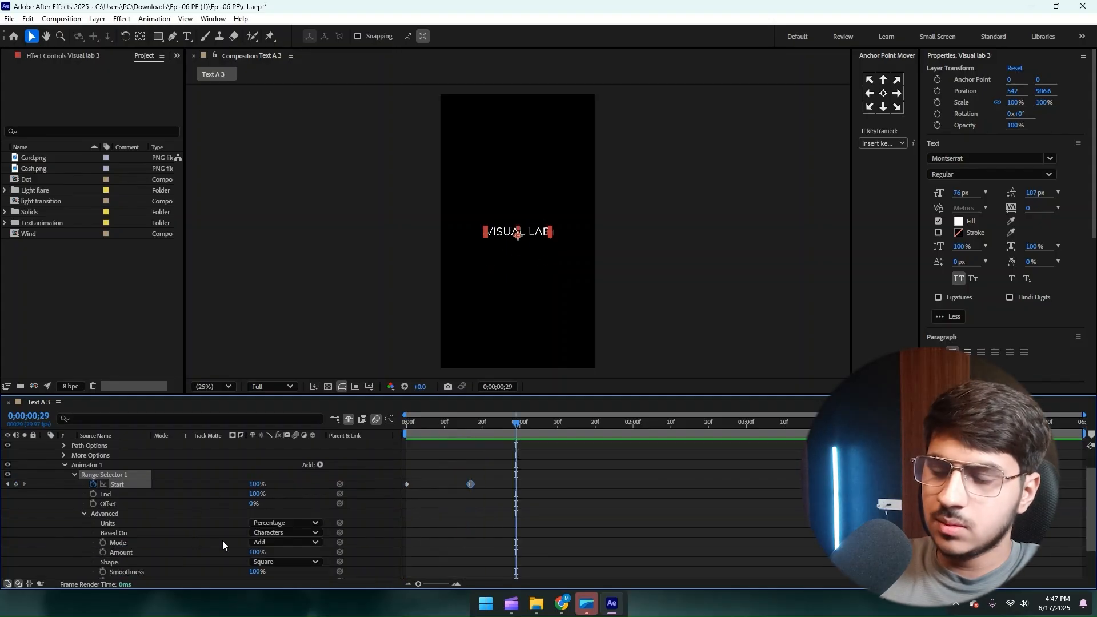
scroll(220, 539, "down", 2)
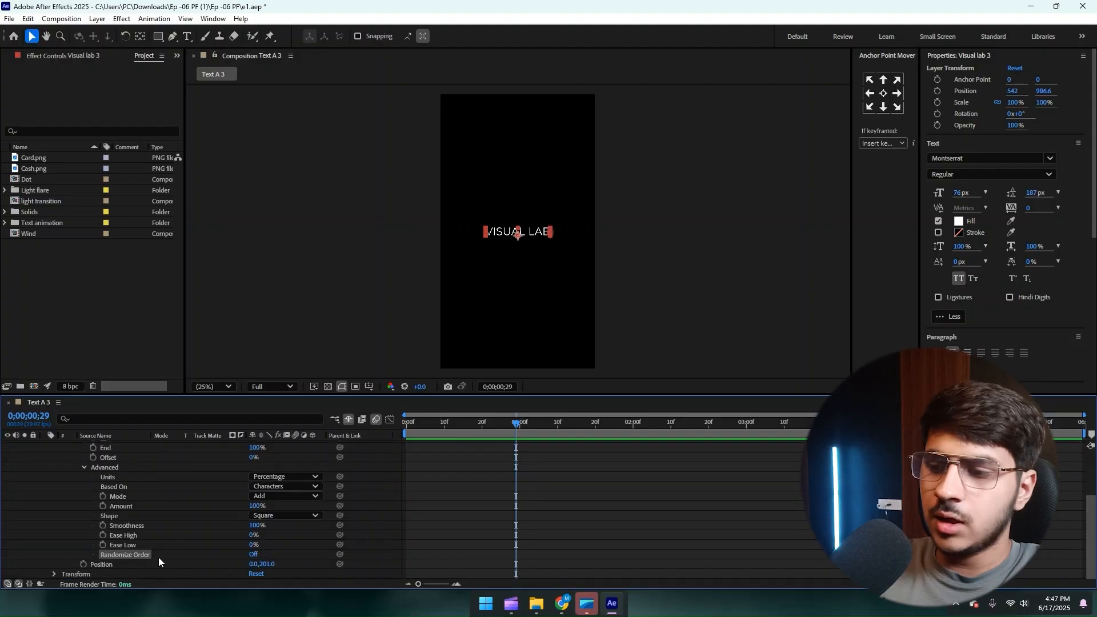
left_click(253, 554)
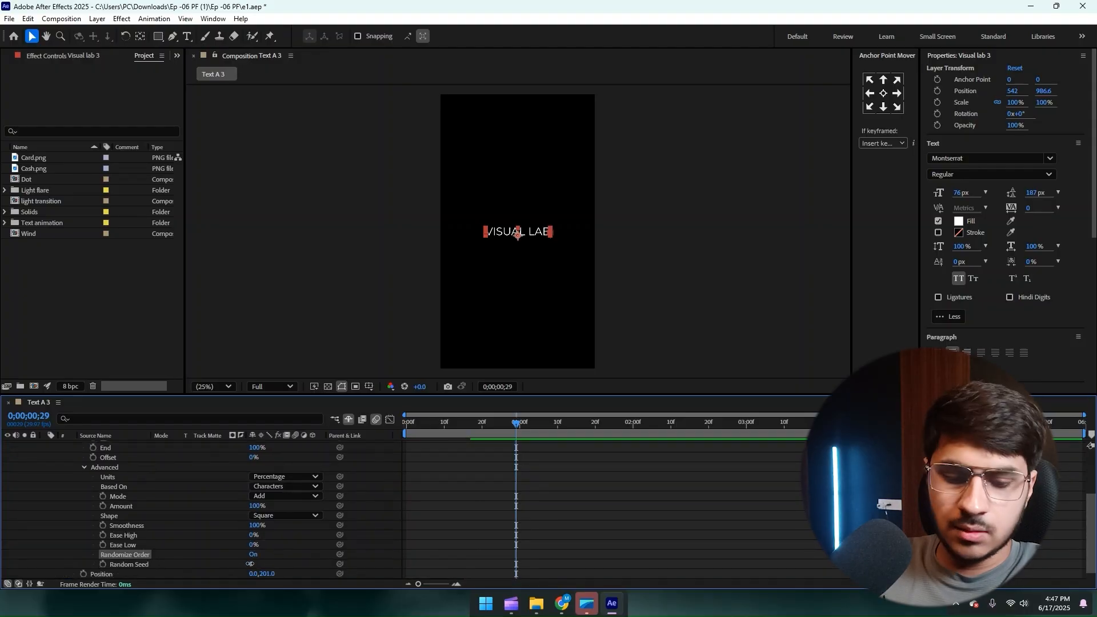
left_click(252, 565)
type("35")
key("Return")
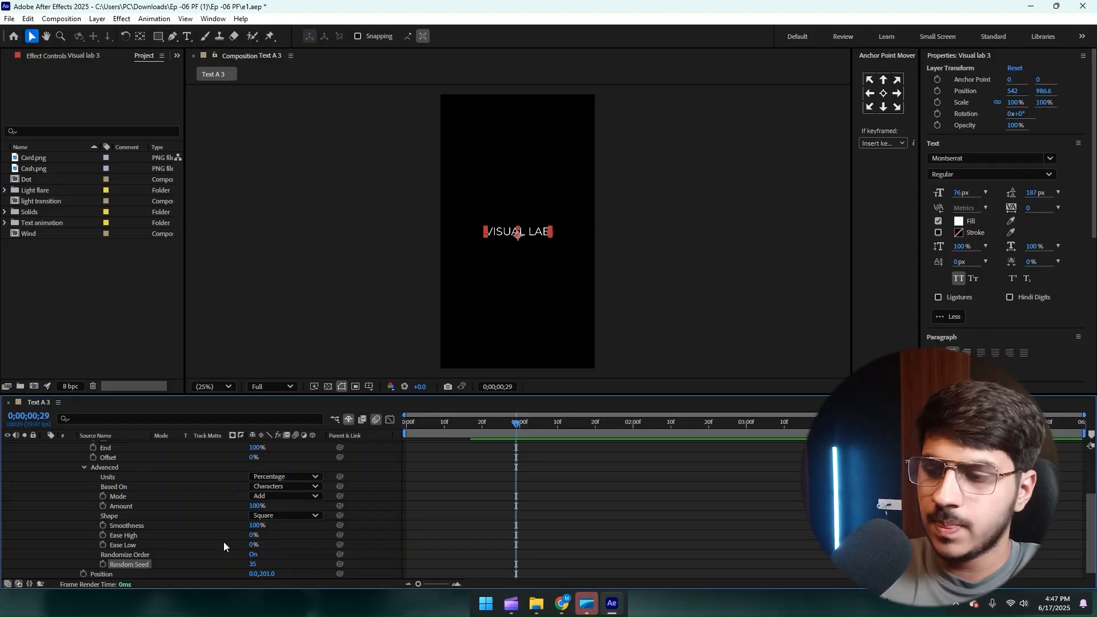
Step: Add an Opacity property to Animator 1 and set it to 0%
scroll(170, 509, "up", 3)
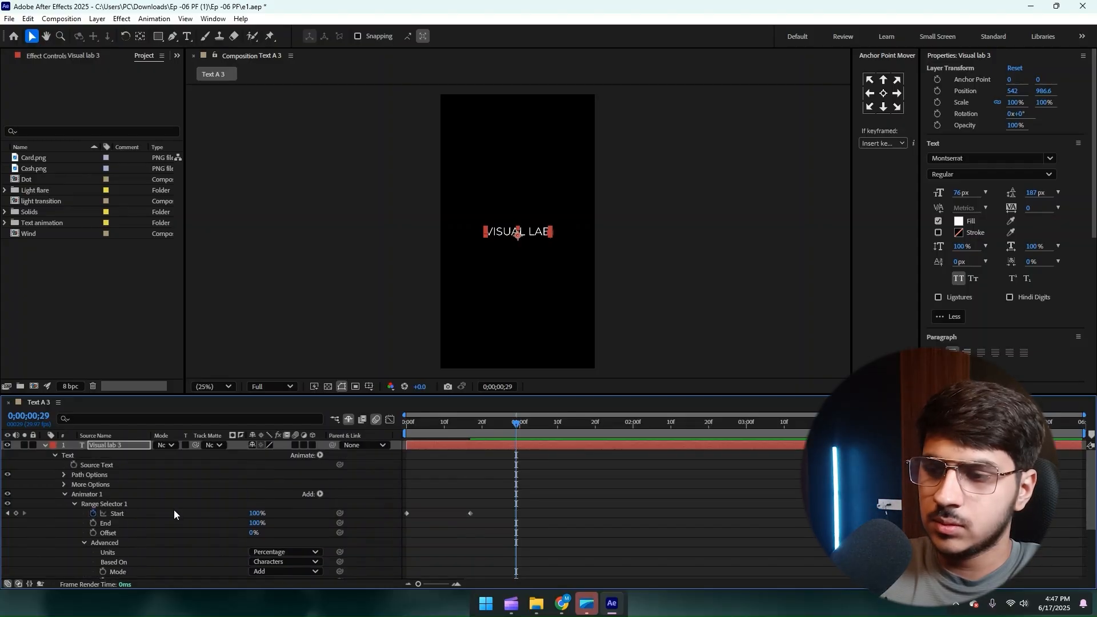
left_click(320, 494)
mouse_move(351, 499)
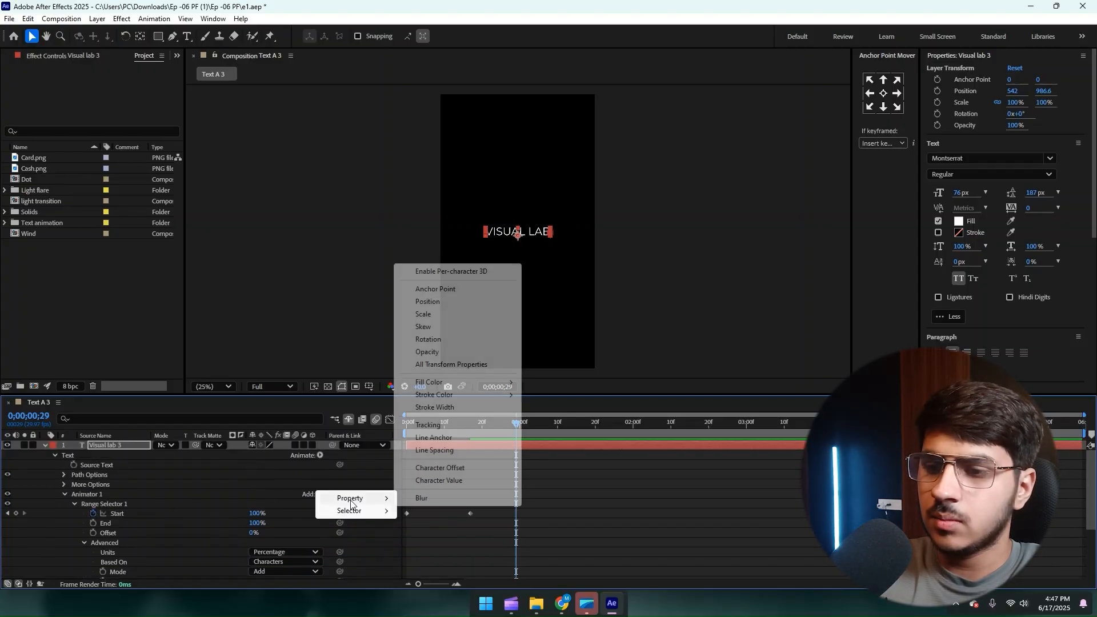
left_click(442, 353)
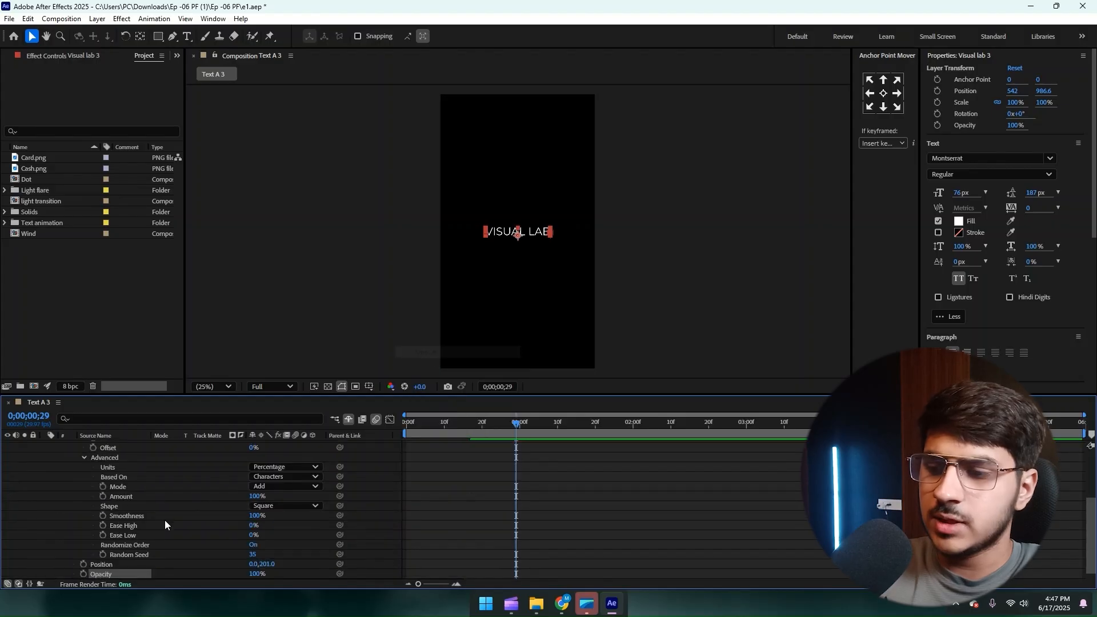
scroll(184, 537, "up", 3)
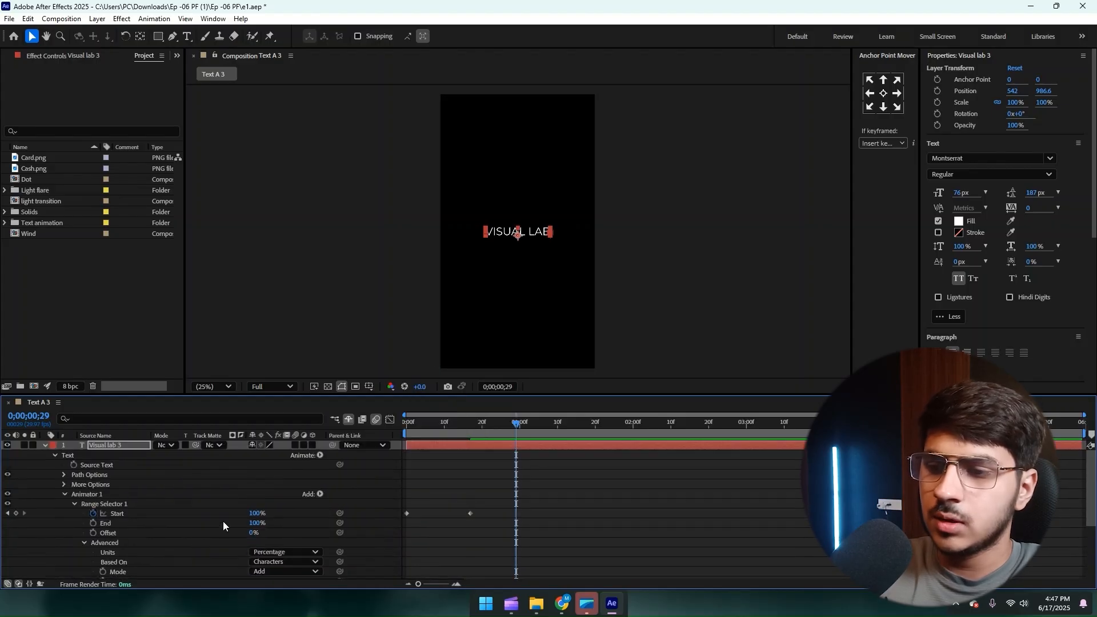
Step: Add a Blur property to Animator 1 and raise its amount to blur the letters
left_click(319, 494)
mouse_move(352, 499)
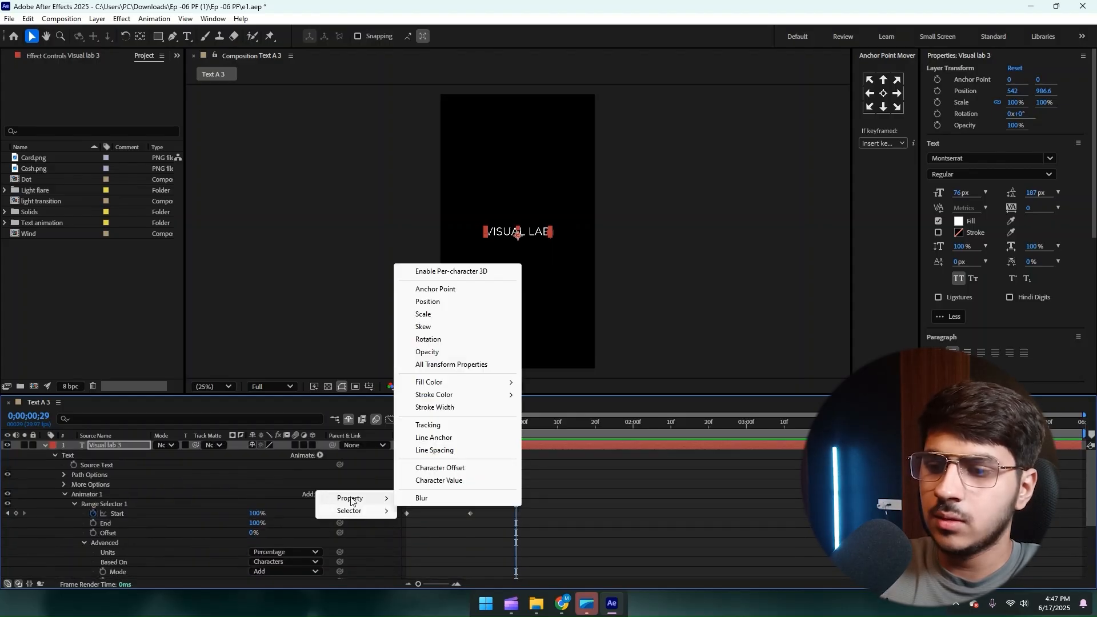
left_click(423, 498)
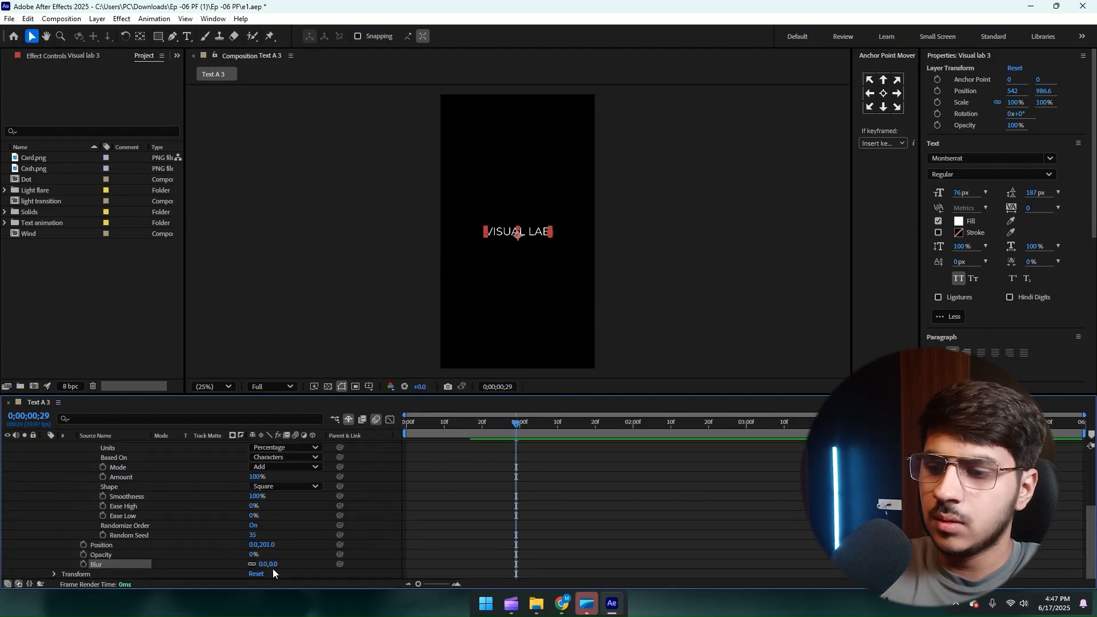
left_click(273, 566)
type("3")
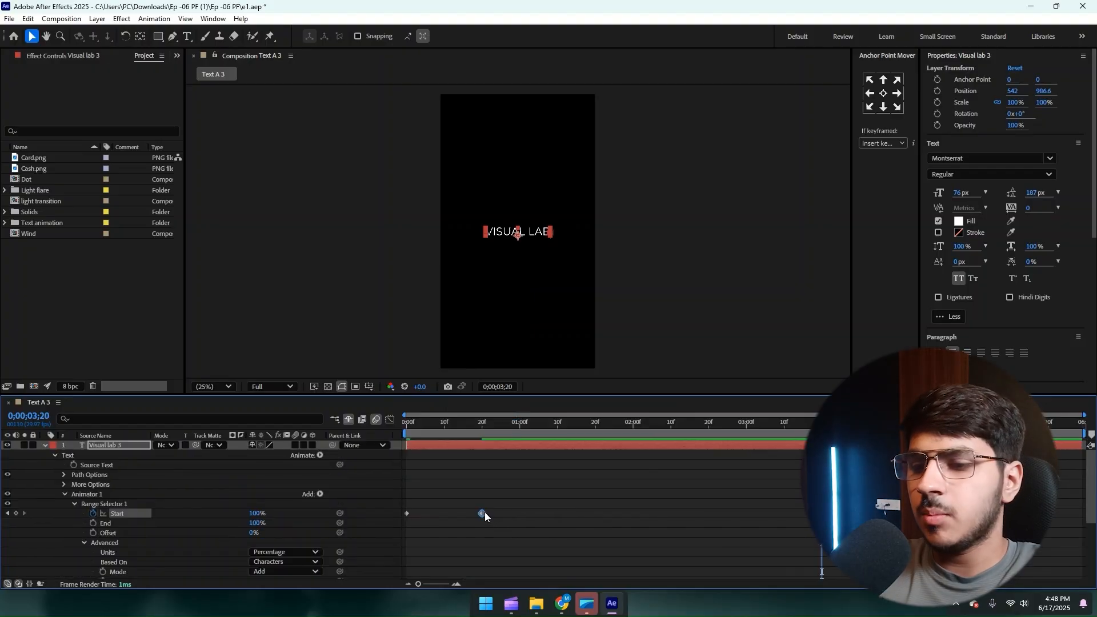
Step: Move the final Start keyframe to about 3 seconds, then ease both keyframes and lengthen their speed graph handles
left_click_drag(484, 516, 750, 514)
left_click_drag(771, 506, 364, 546)
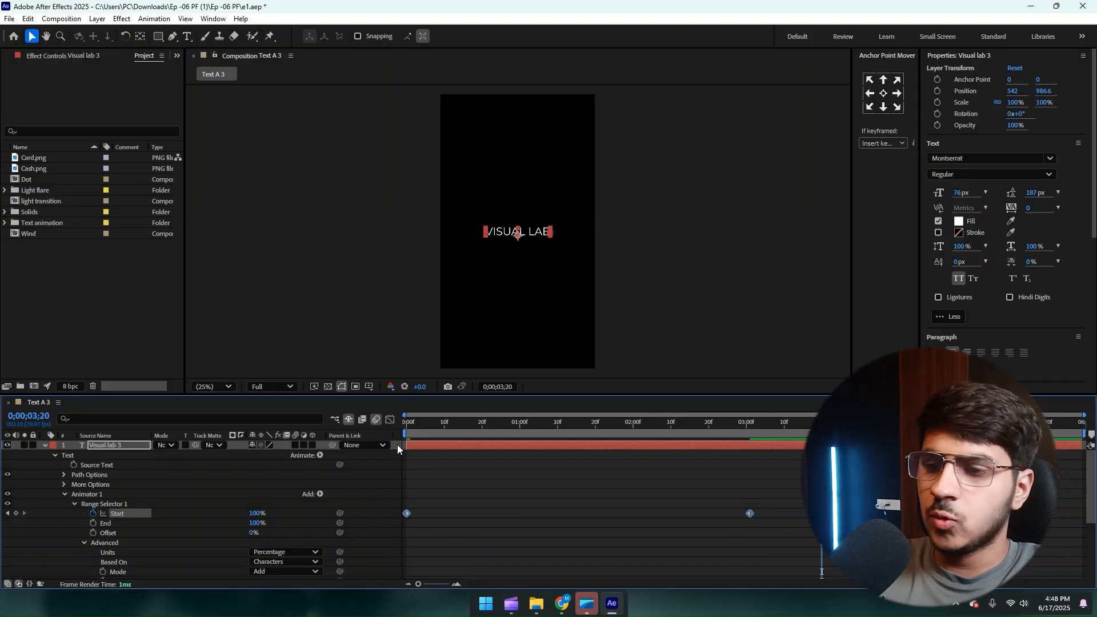
left_click(390, 420)
left_click_drag(742, 549, 596, 553)
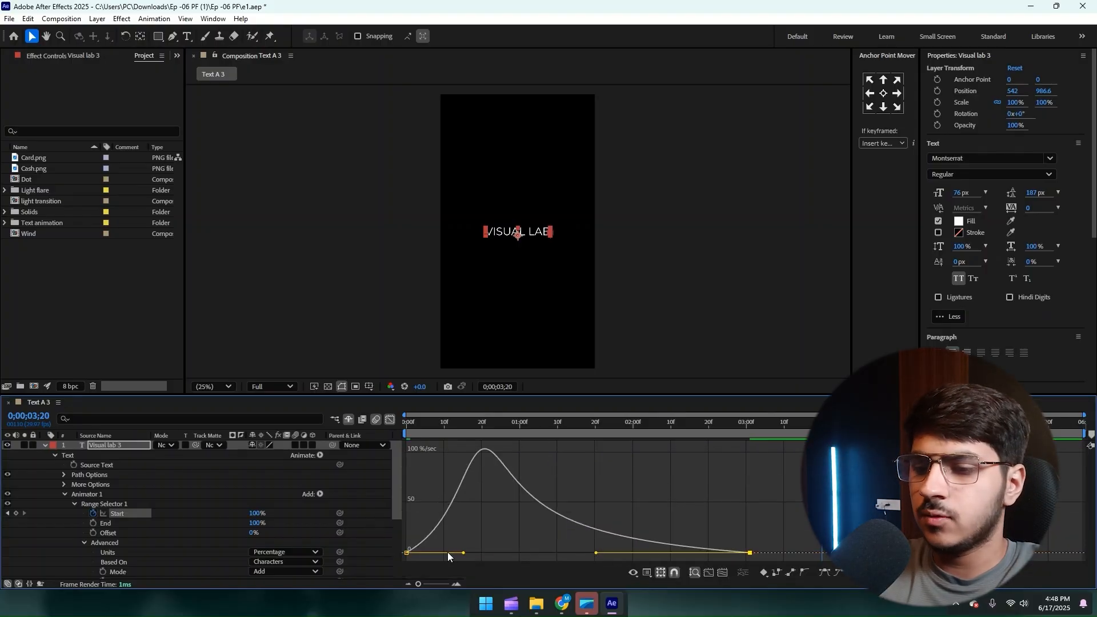
left_click_drag(461, 554, 505, 554)
left_click(392, 420)
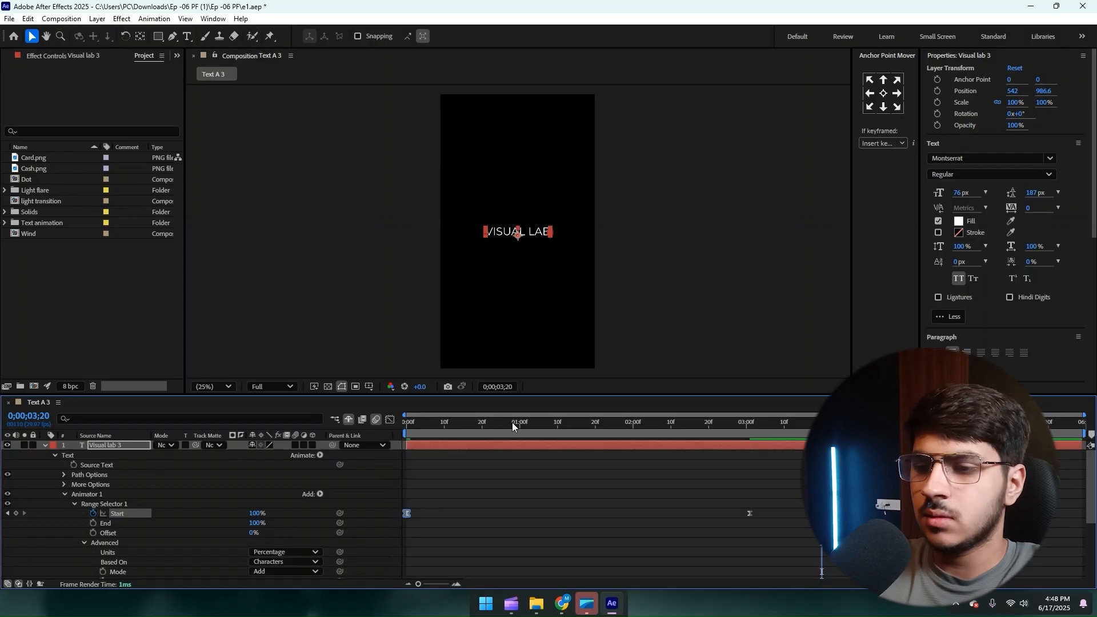
Step: Add a Rotation property to Animator 1 and set it to 0x+86.0°
key("F2")
left_click(320, 495)
mouse_move(368, 498)
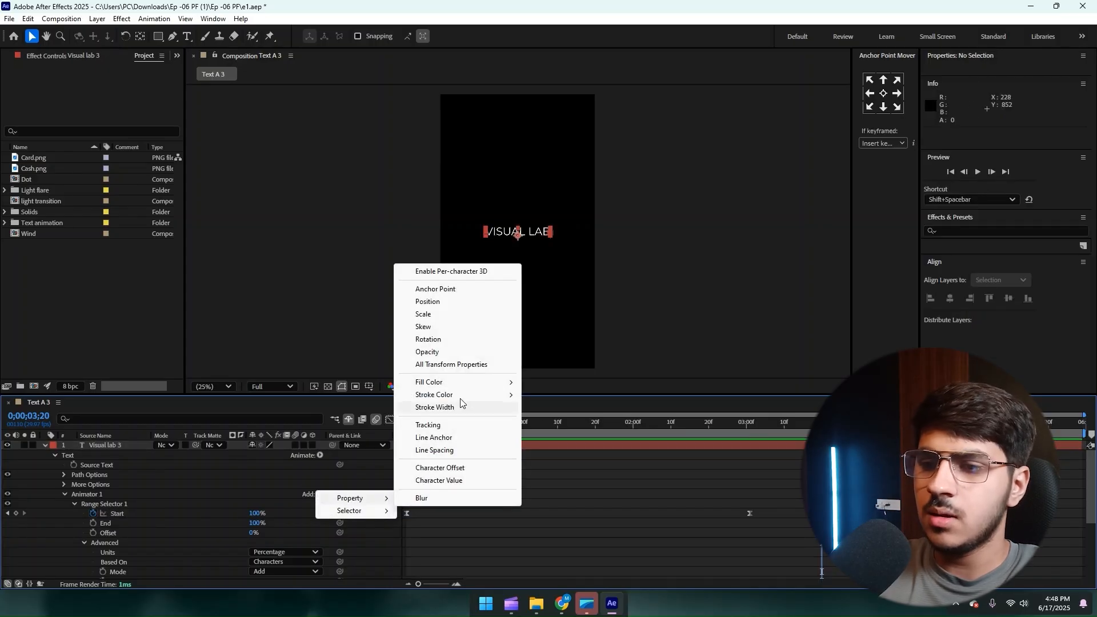
left_click(446, 341)
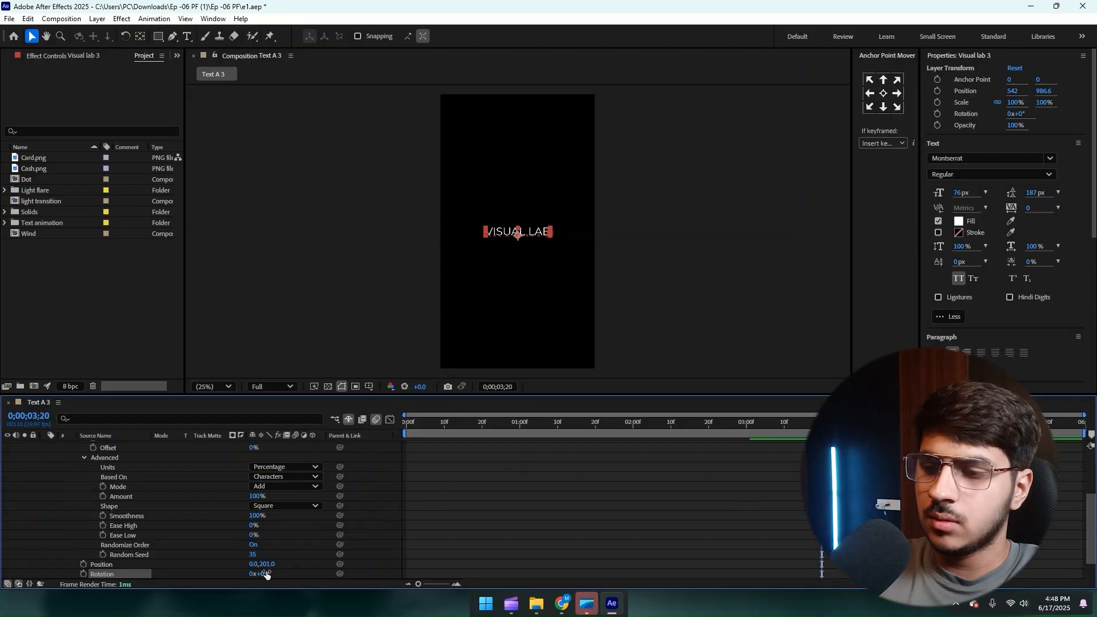
left_click_drag(266, 573, 310, 565)
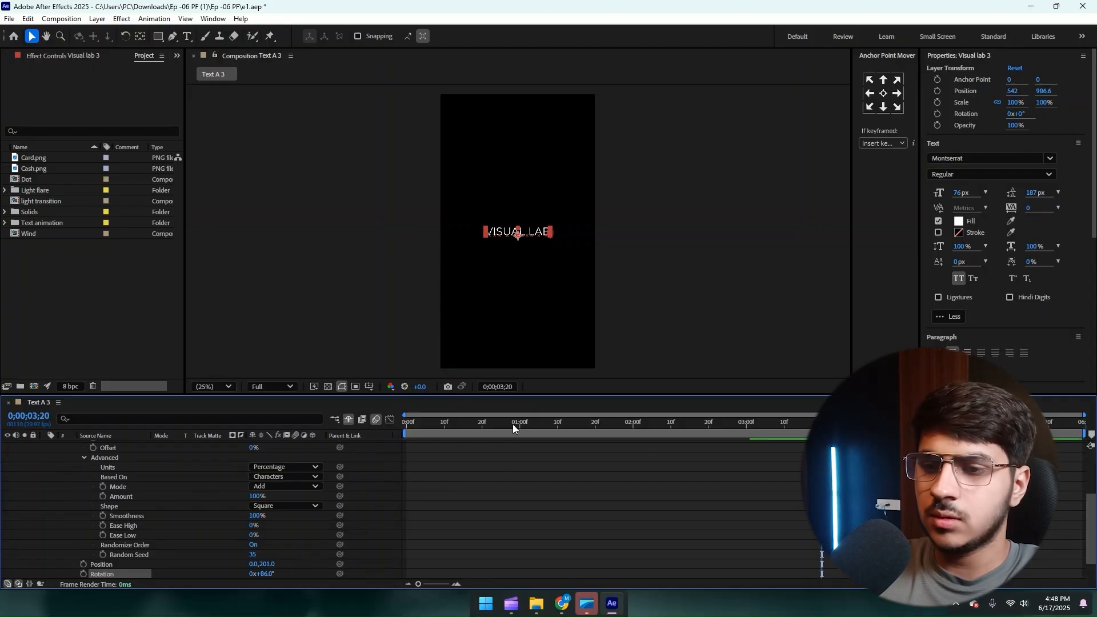
Step: Preview the randomized letter animation on Visual lab 3 from the first frame
left_click_drag(422, 426, 395, 454)
scroll(480, 492, "up", 3)
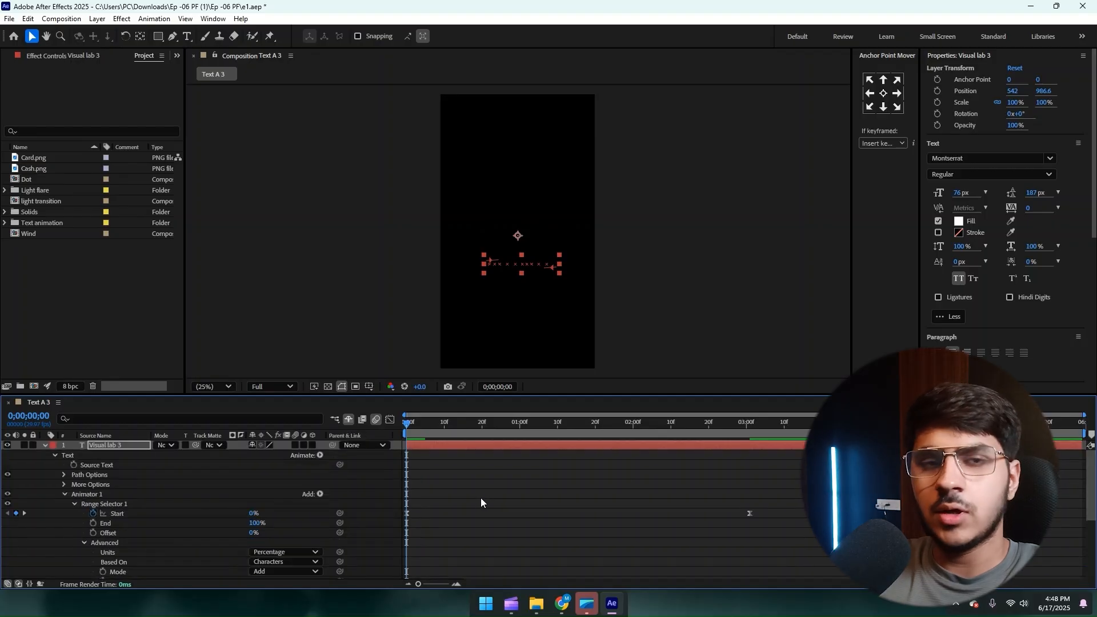
key("space")
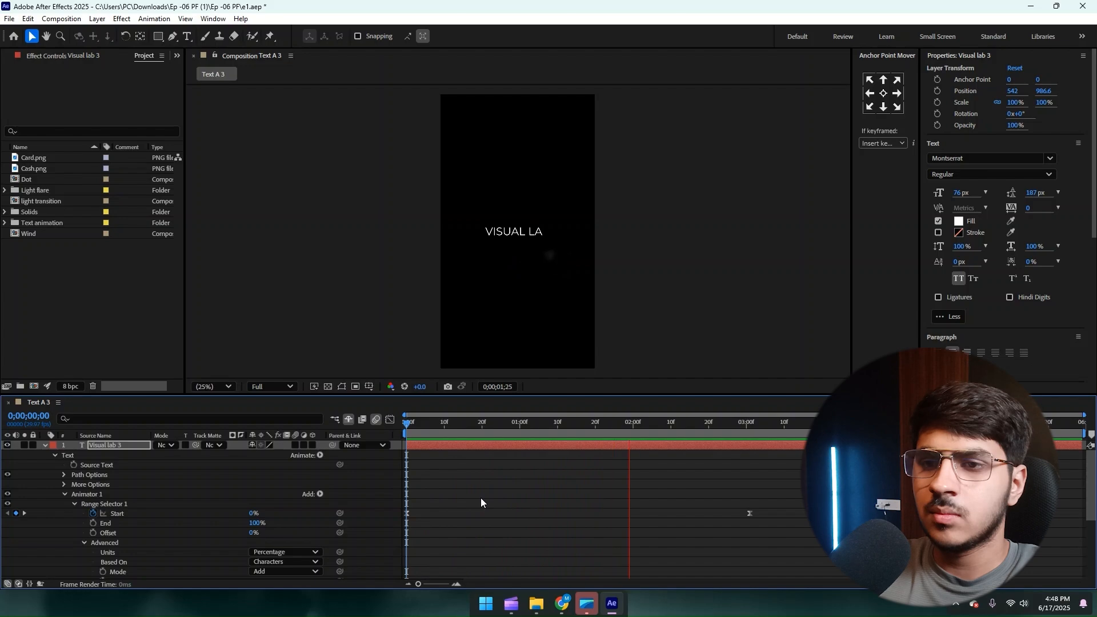
key("space")
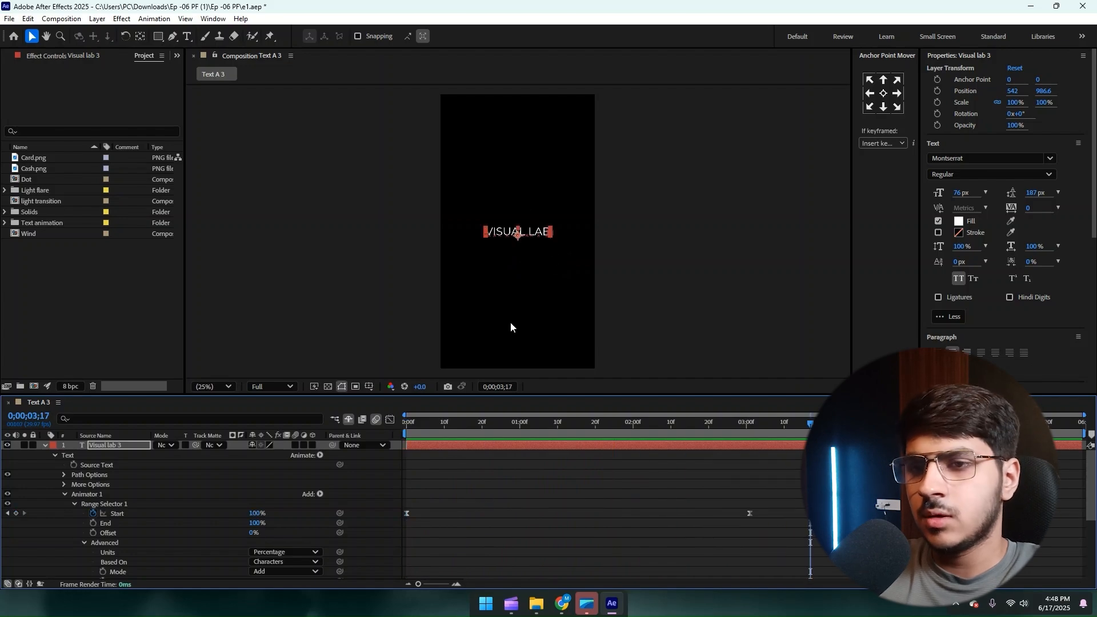
scroll(523, 224, "up", 3)
left_click(449, 486)
key("Home")
key("space")
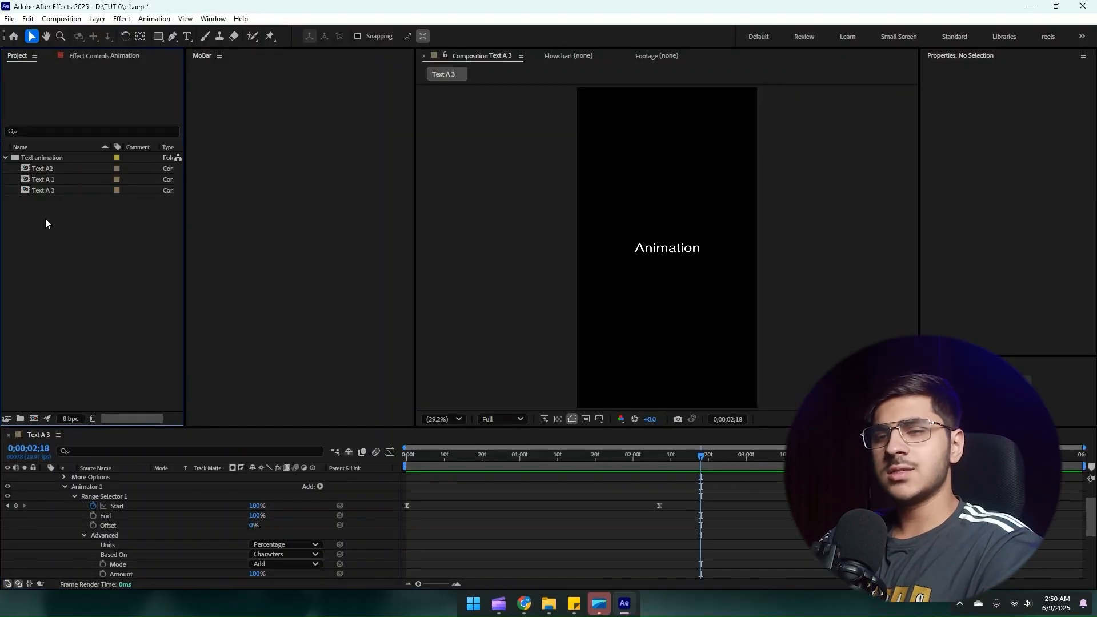
Step: In a new Wind composition, draw a short vertical line near the frame's upper-left corner with the Pen tool
left_click(172, 36)
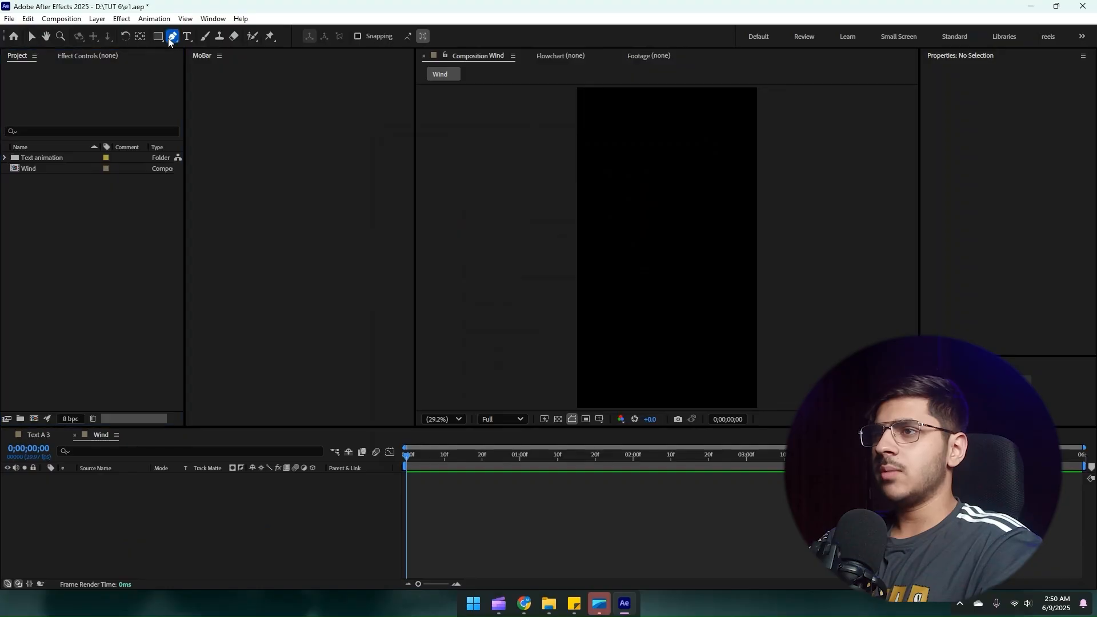
left_click(599, 119)
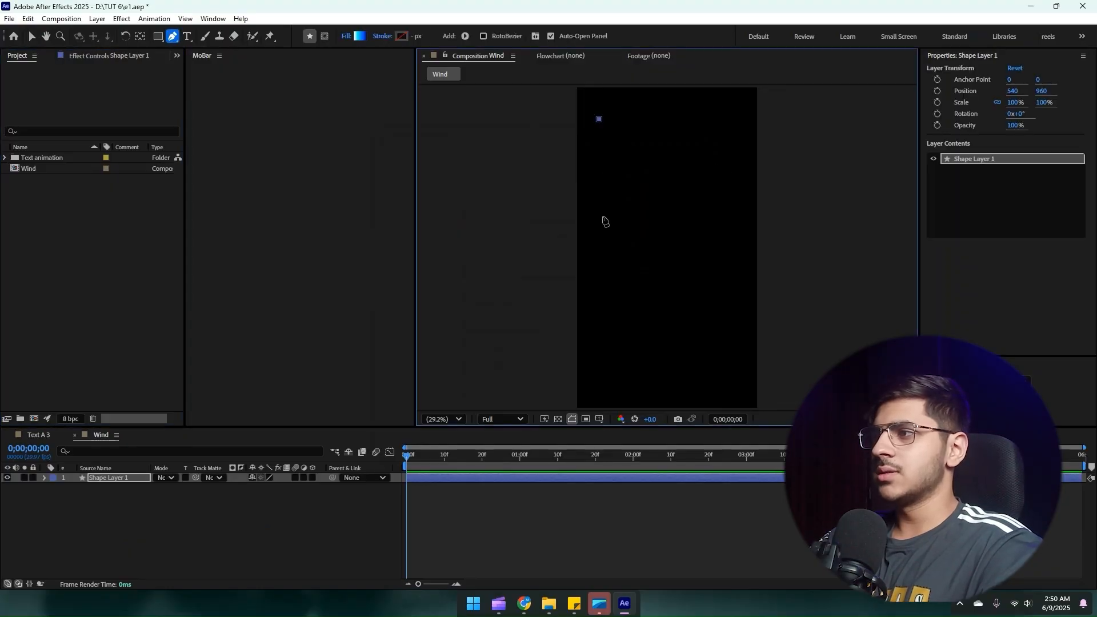
left_click(599, 214)
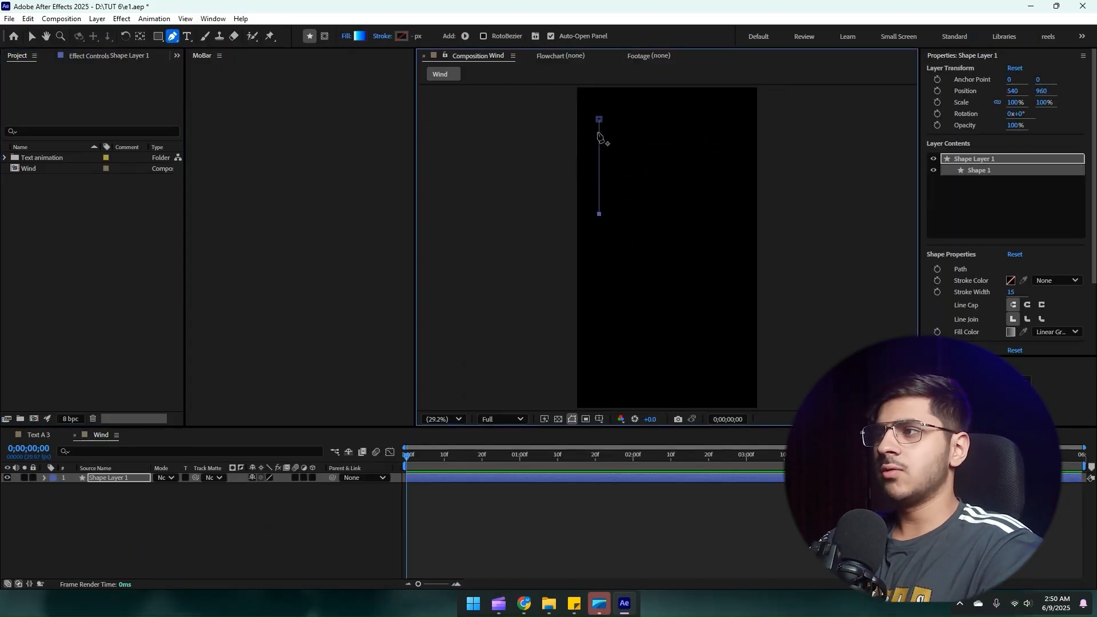
Step: Give the line no fill and a 6 px white stroke, and center its anchor point on it
left_click(346, 36)
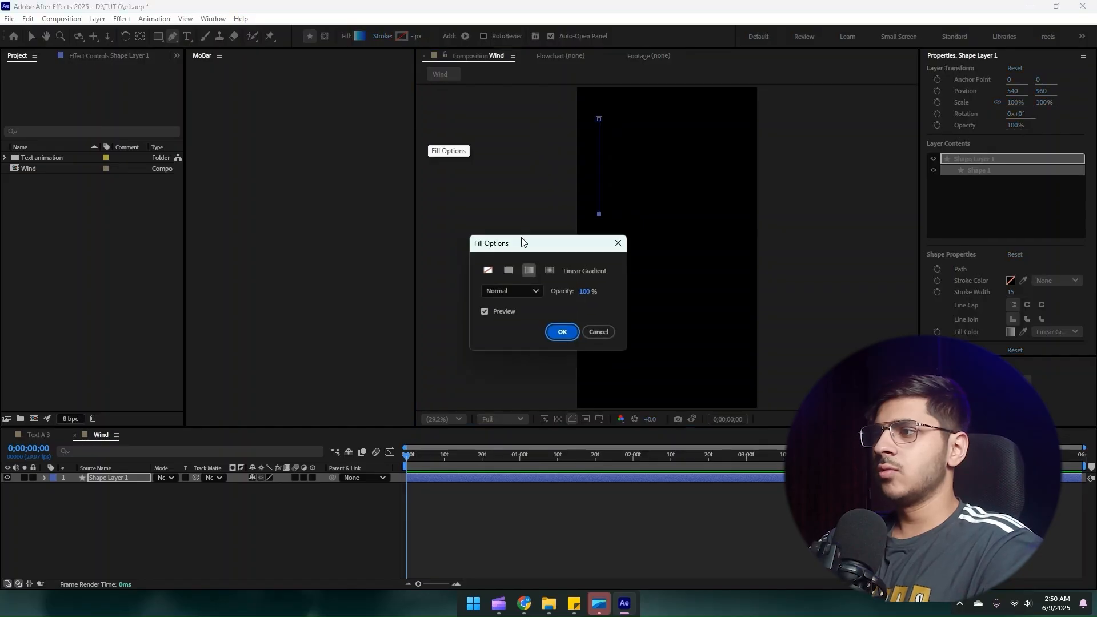
left_click(488, 270)
left_click(573, 338)
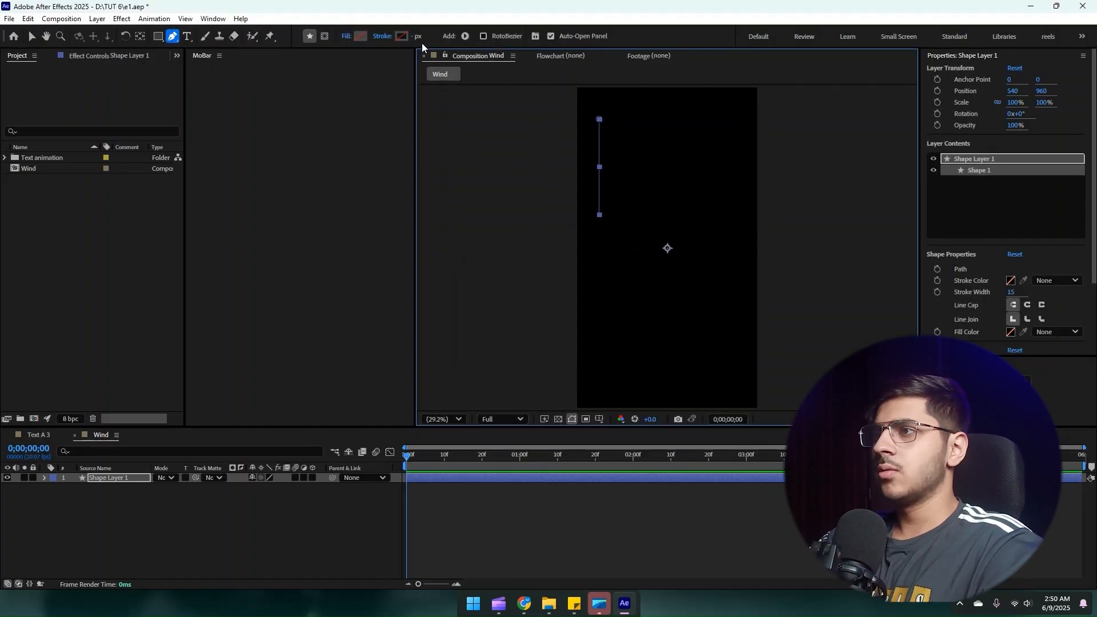
type("6")
key("Return")
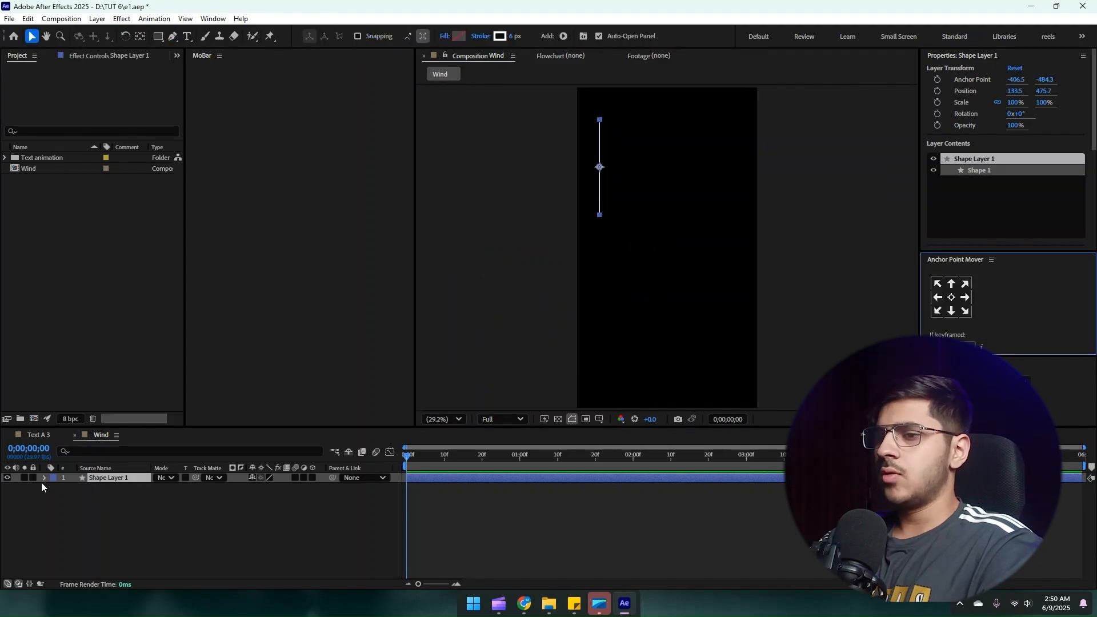
Step: Set the Start Length of the line's stroke taper to 67%
left_click(44, 479)
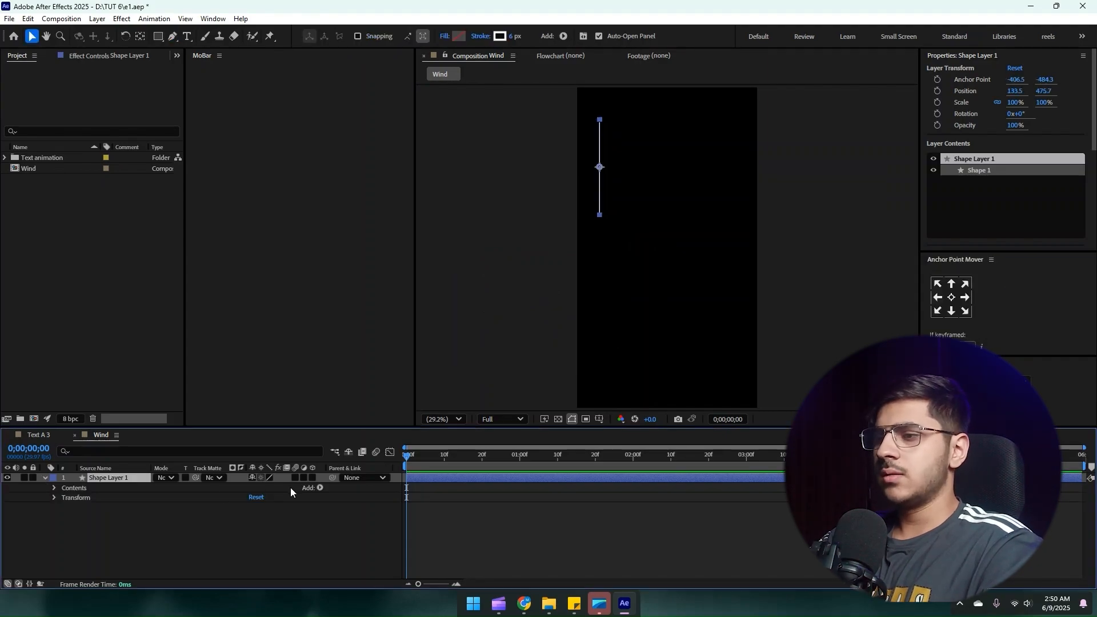
left_click(54, 488)
left_click(65, 497)
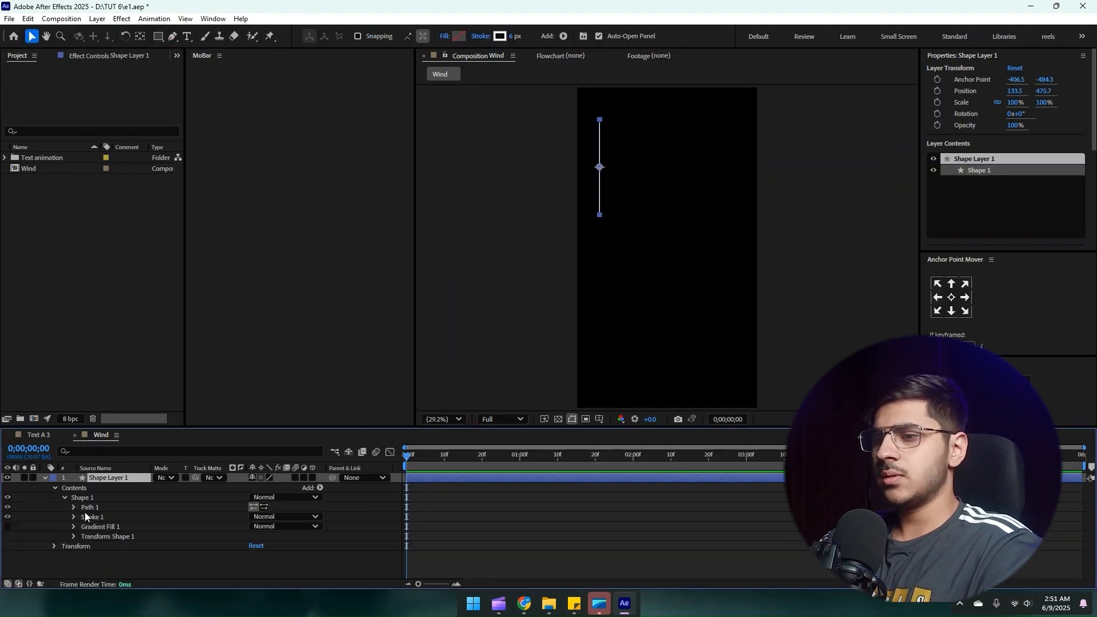
left_click(75, 517)
scroll(75, 517, "down", 3)
left_click(81, 545)
scroll(113, 536, "down", 2)
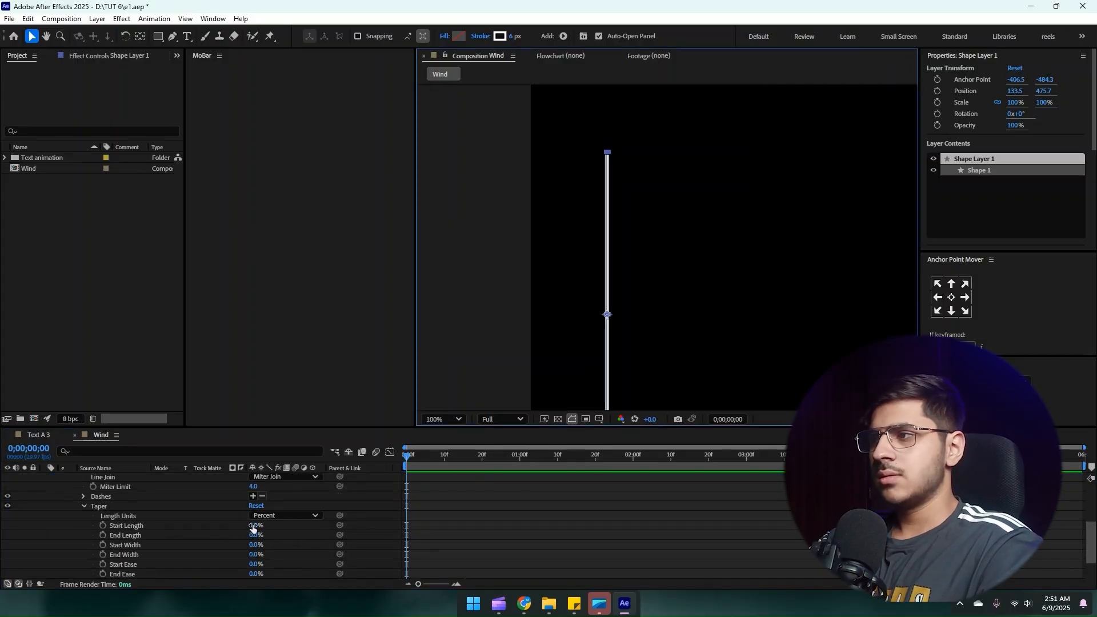
left_click_drag(253, 528, 293, 526)
left_click_drag(652, 303, 646, 195)
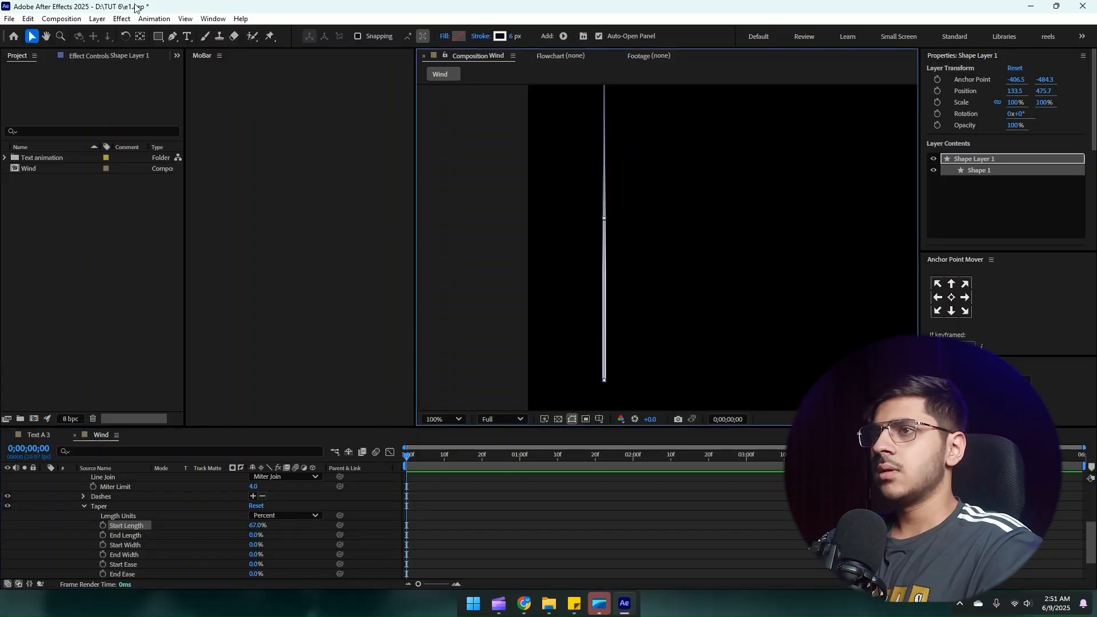
Step: Hide the layer controls in the composition view and set the stroke taper's End Length to 62%
left_click(185, 19)
left_click(231, 269)
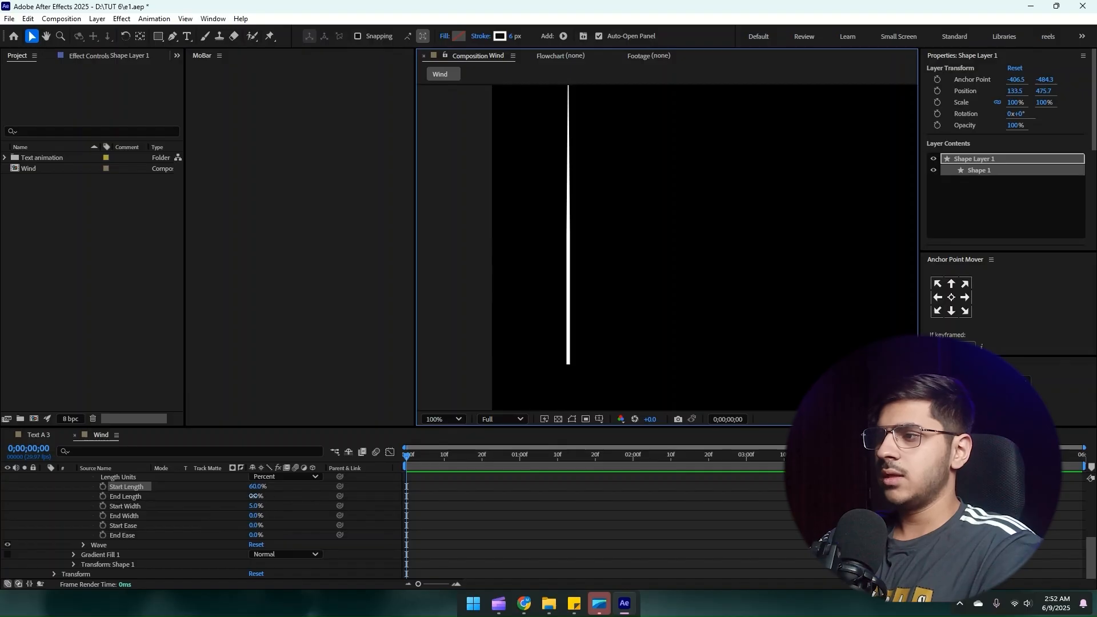
left_click_drag(253, 496, 291, 503)
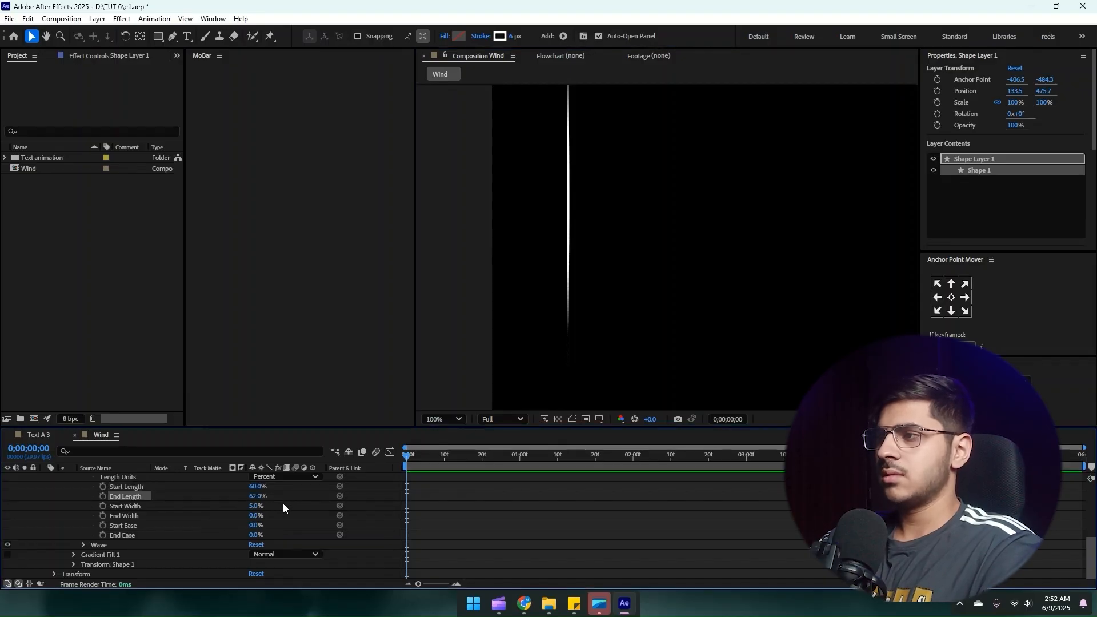
key("comma")
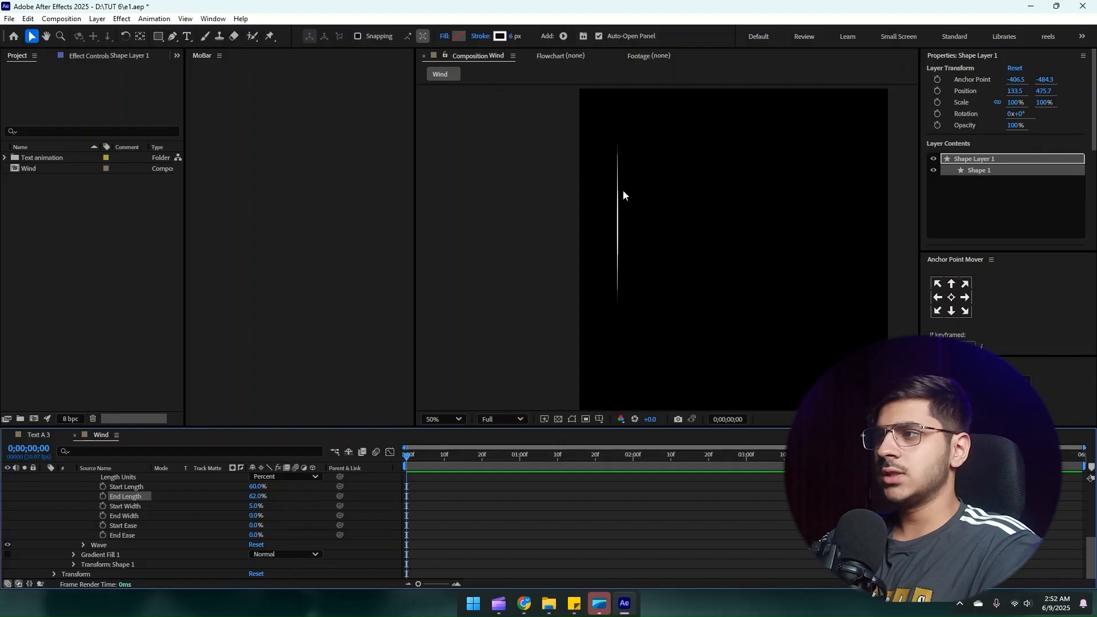
left_click(445, 421)
left_click(447, 189)
Step: Add a Repeater to Shape 1 and set it to 4 copies
scroll(207, 526, "up", 4)
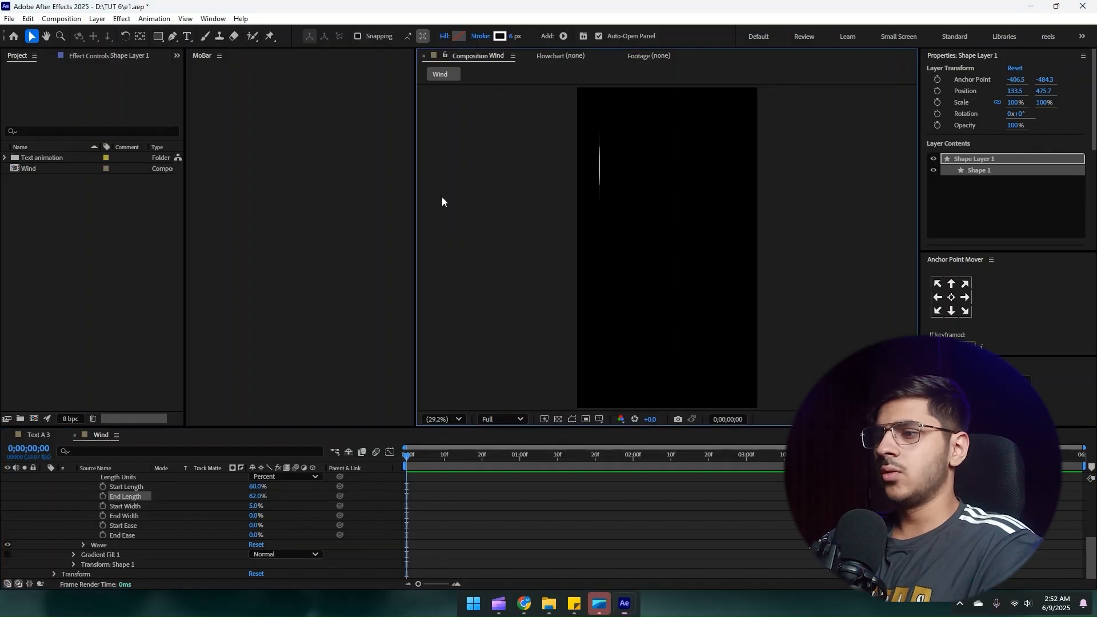
scroll(332, 496, "up", 2)
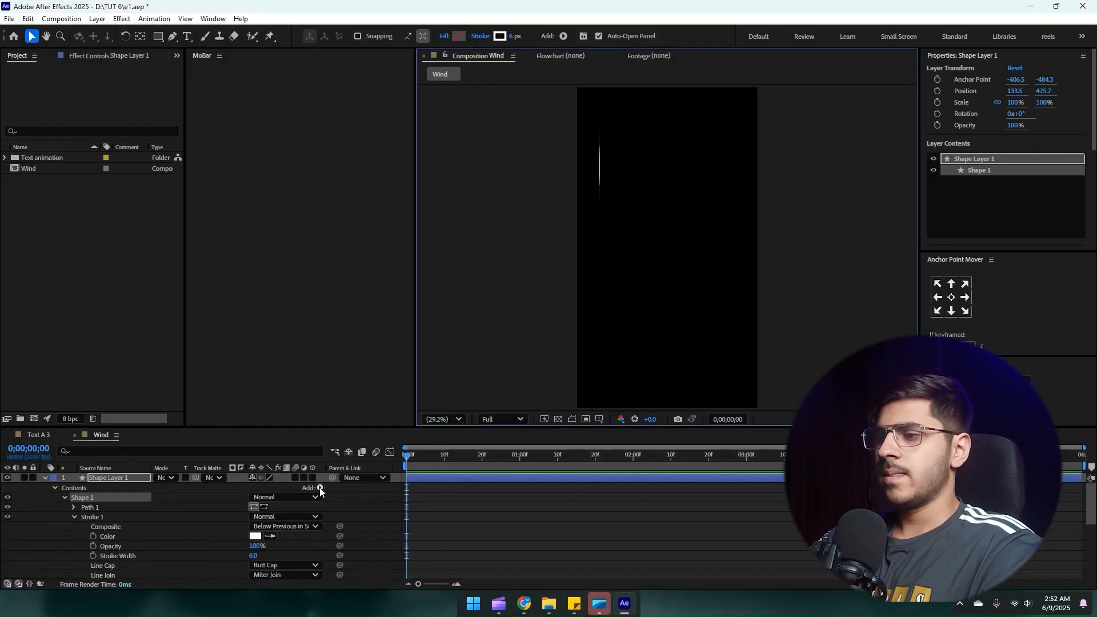
left_click(320, 488)
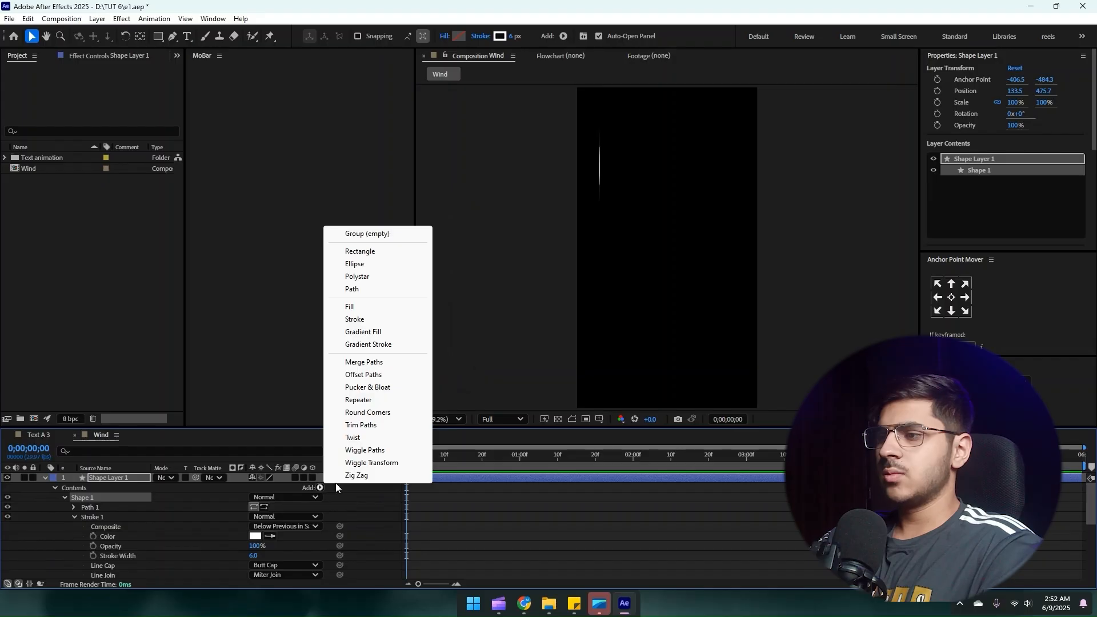
left_click(359, 400)
left_click(73, 574)
scroll(171, 543, "down", 2)
left_click_drag(248, 545, 252, 546)
left_click(253, 545)
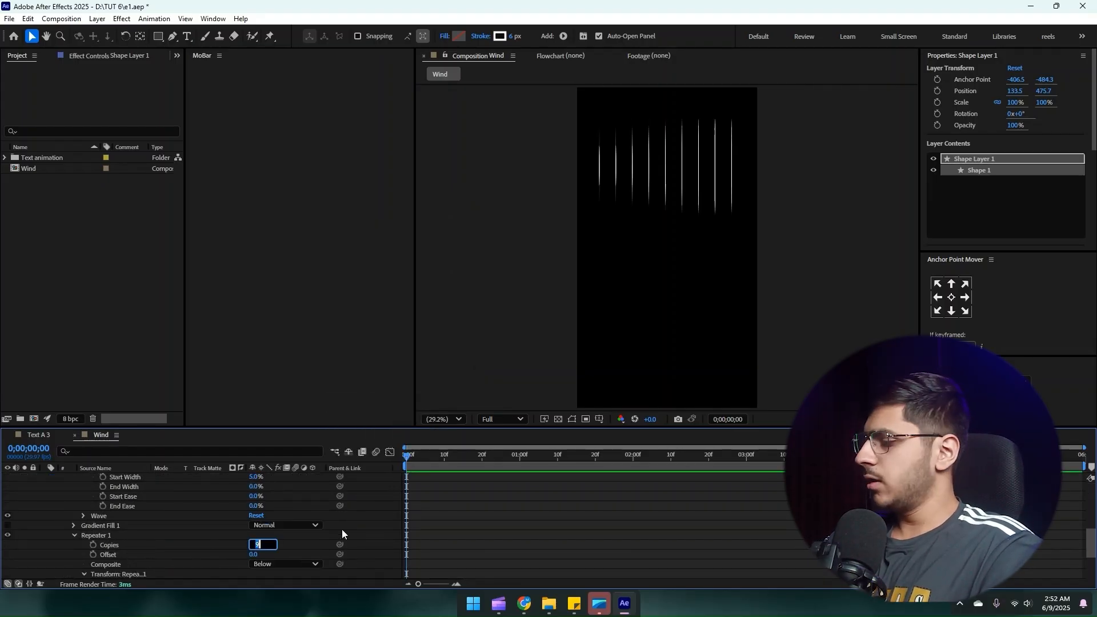
type("4")
key("Return")
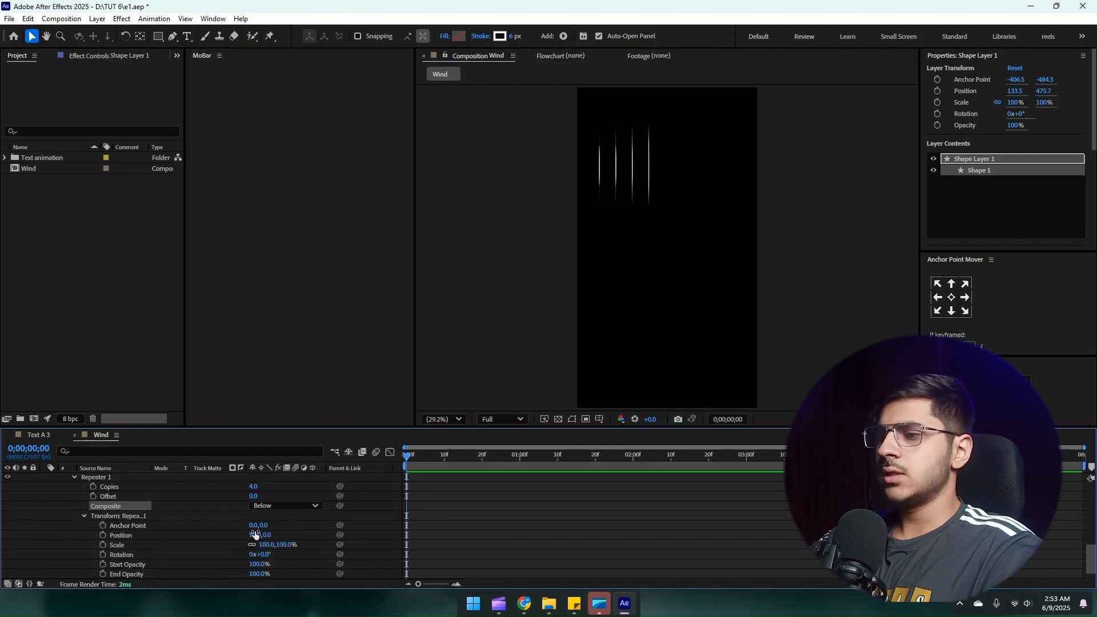
Step: Set the repeater's Position to 249, 333, its Start Opacity to 42% and its End Opacity to 68%
left_click_drag(255, 535, 348, 546)
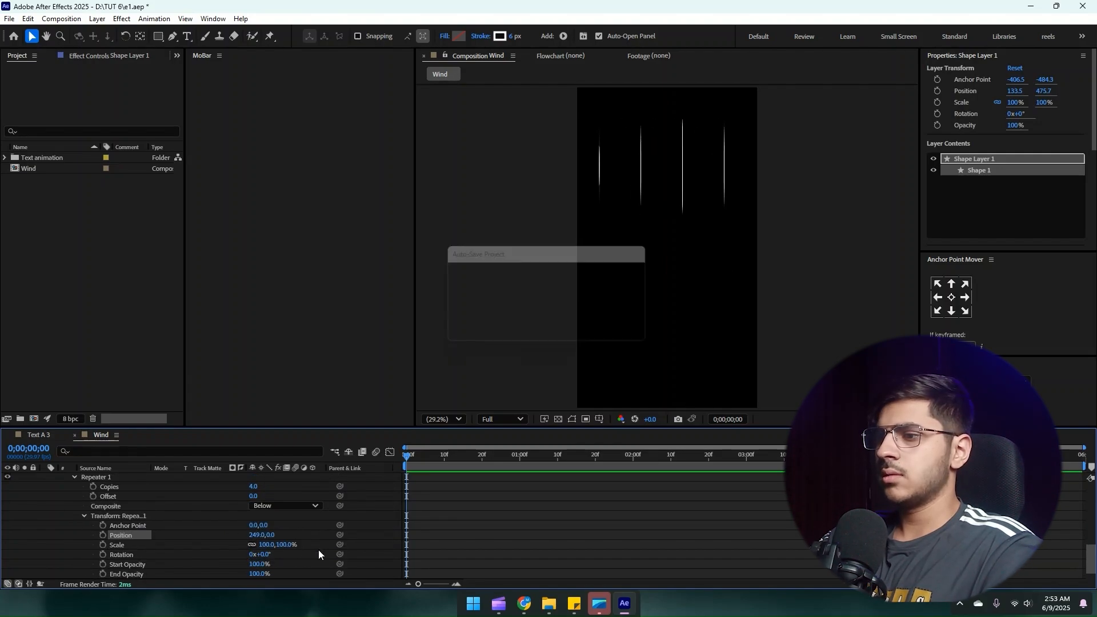
mouse_move(272, 535)
left_mouse_down()
mouse_move(454, 535)
mouse_move(444, 533)
left_mouse_up()
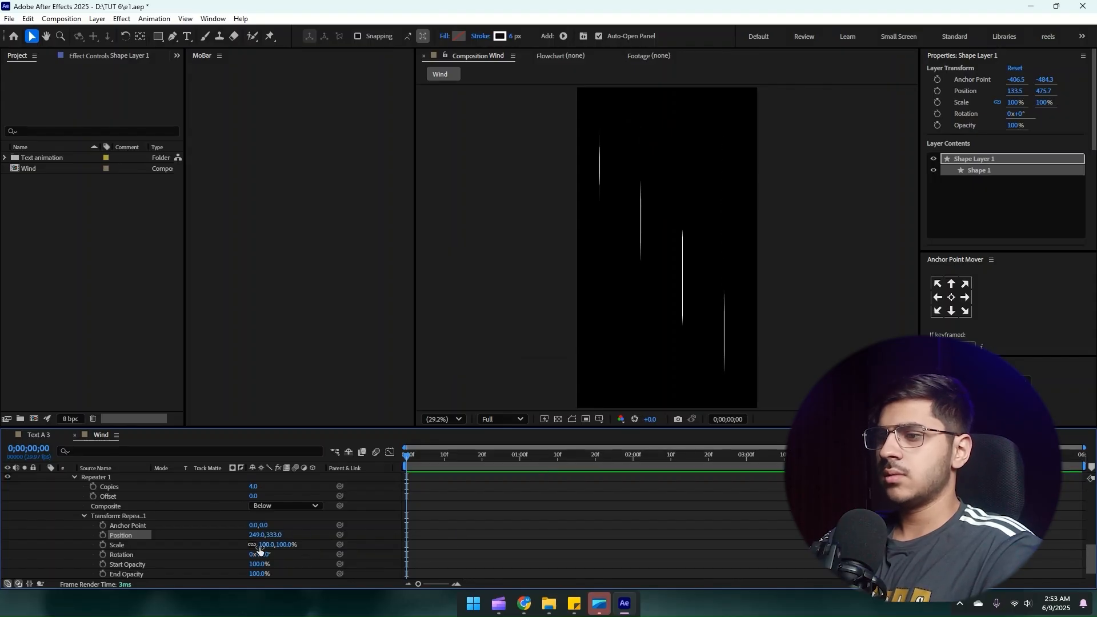
scroll(239, 549, "down", 1)
mouse_move(258, 549)
left_mouse_down()
mouse_move(158, 549)
mouse_move(174, 550)
left_mouse_up()
mouse_move(266, 555)
left_mouse_down()
mouse_move(254, 555)
mouse_move(262, 545)
left_mouse_up()
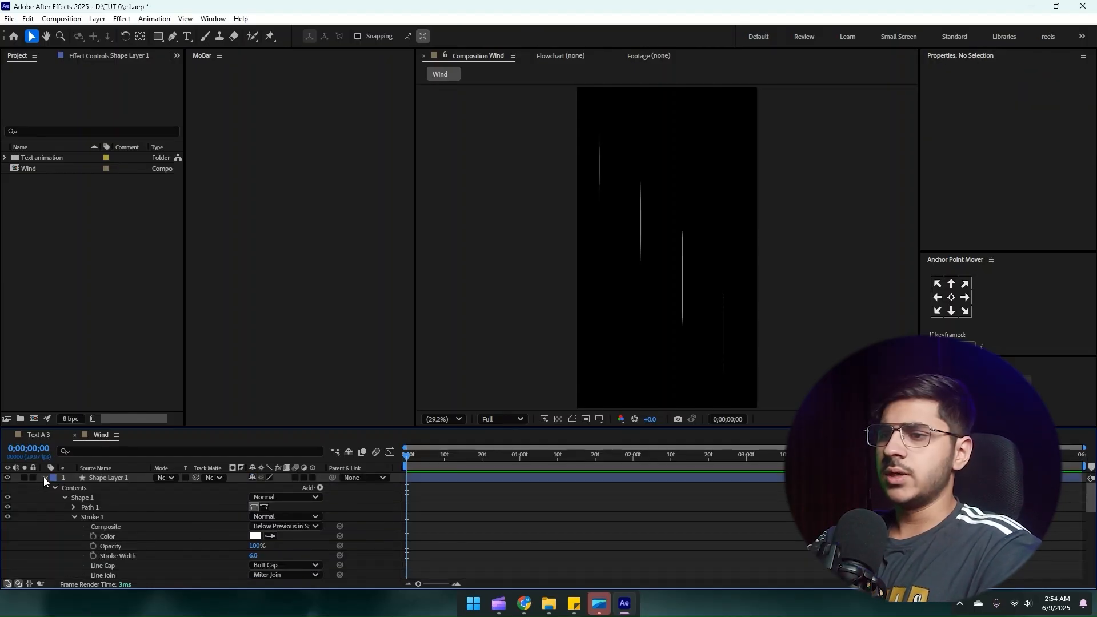
Step: Duplicate Shape Layer 1 and move the copy straight up to a Y position of -124.3
left_click(44, 478)
left_click(111, 478)
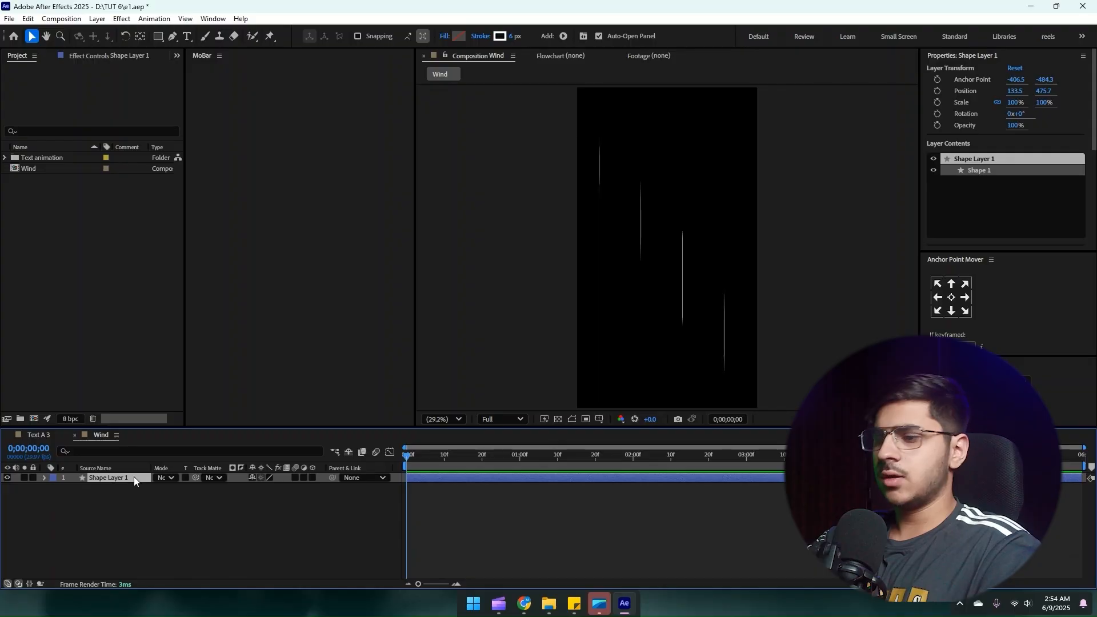
key("ctrl+d")
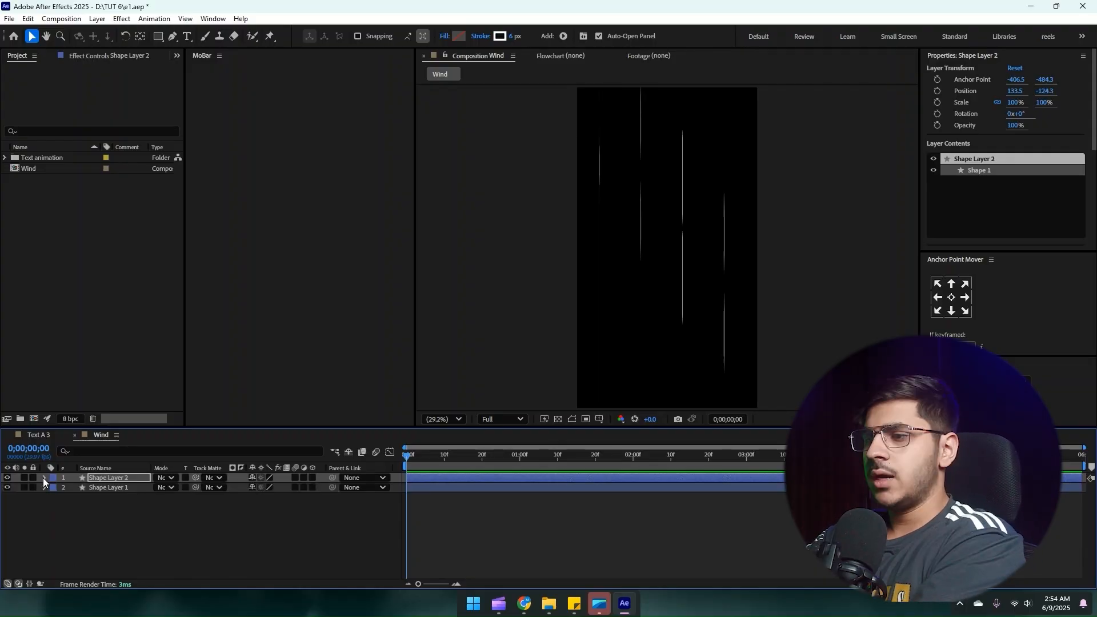
Step: Try a Repeater Position of 245, -37 on Shape Layer 2
left_click(44, 478)
left_click(53, 488)
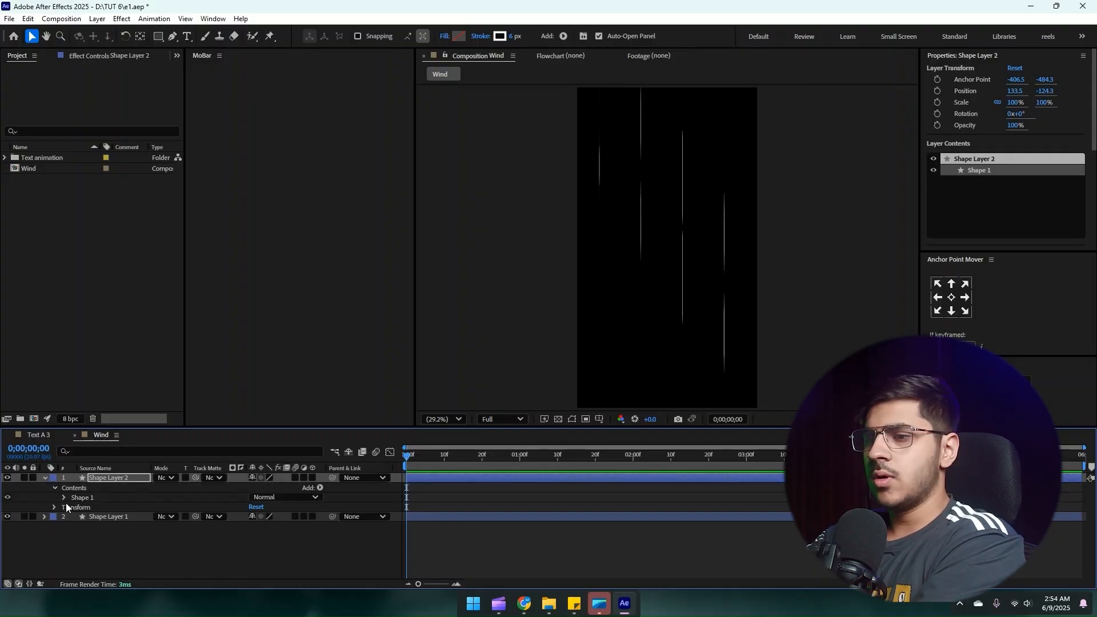
left_click(66, 498)
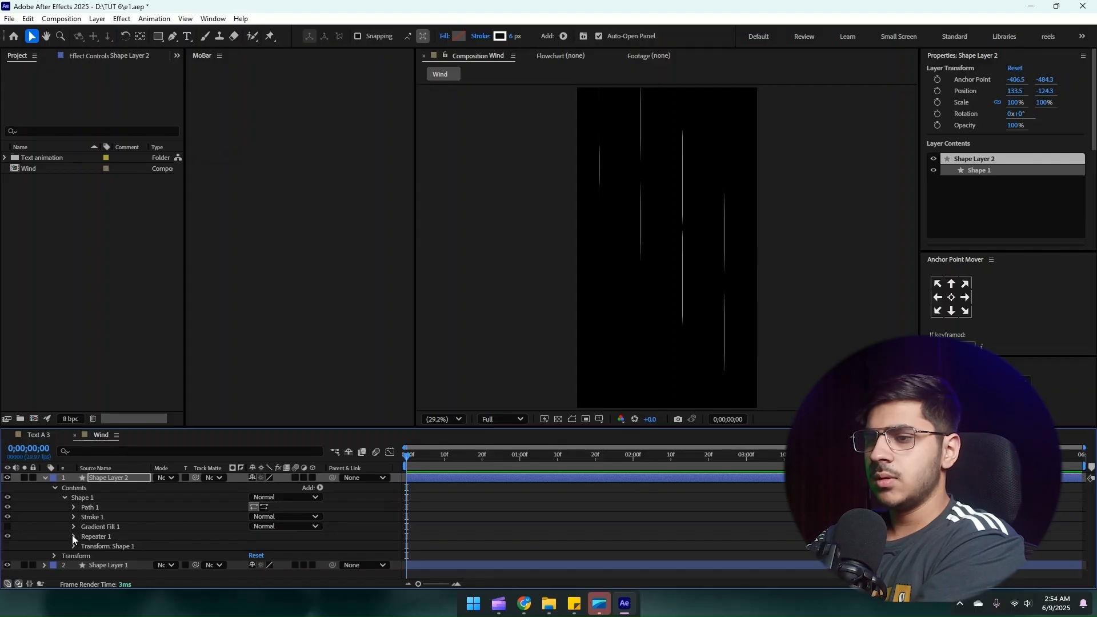
left_click(73, 536)
scroll(223, 541, "down", 1)
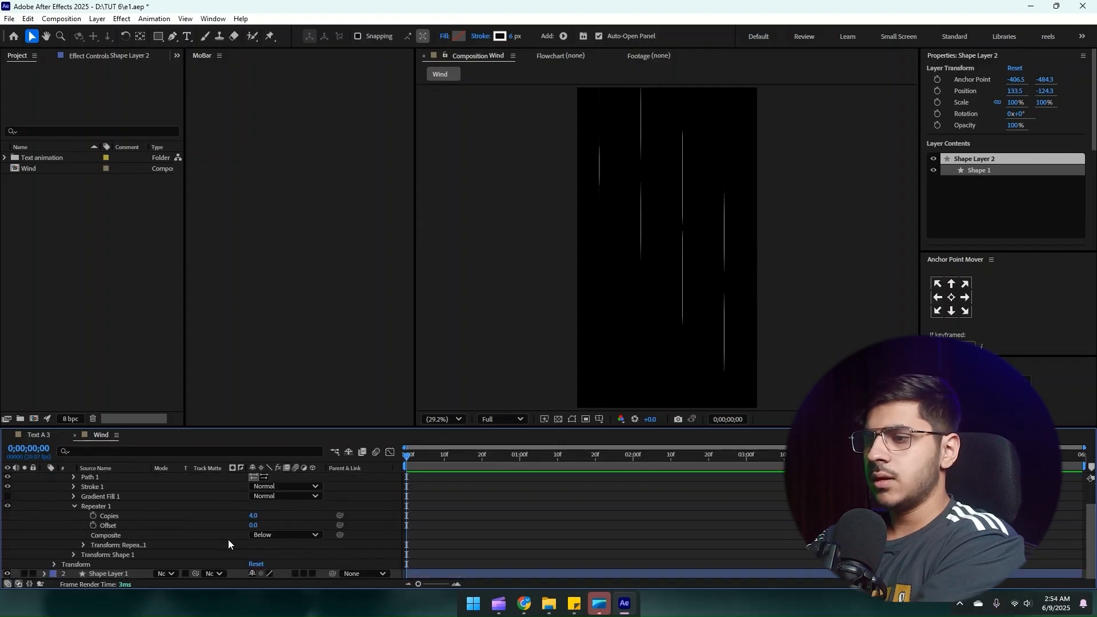
left_click(84, 545)
scroll(97, 550, "down", 1)
left_click_drag(273, 537, 129, 540)
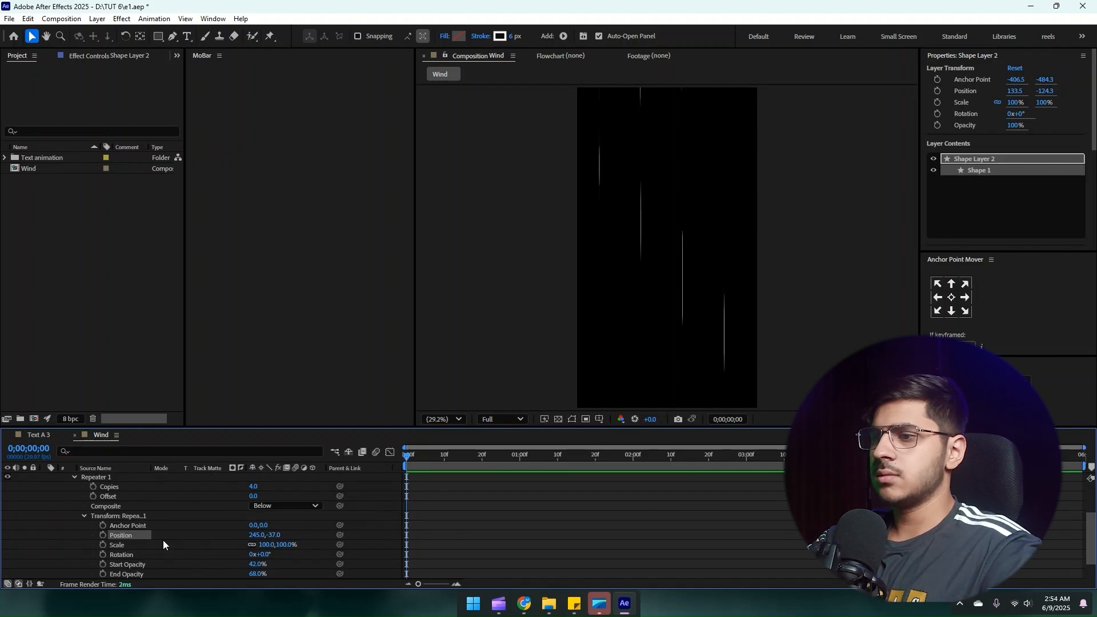
scroll(191, 514, "up", 2)
Step: Try moving Shape Layer 2 down to a Y position of 1328.7, and undo the latest position changes
left_click(115, 479)
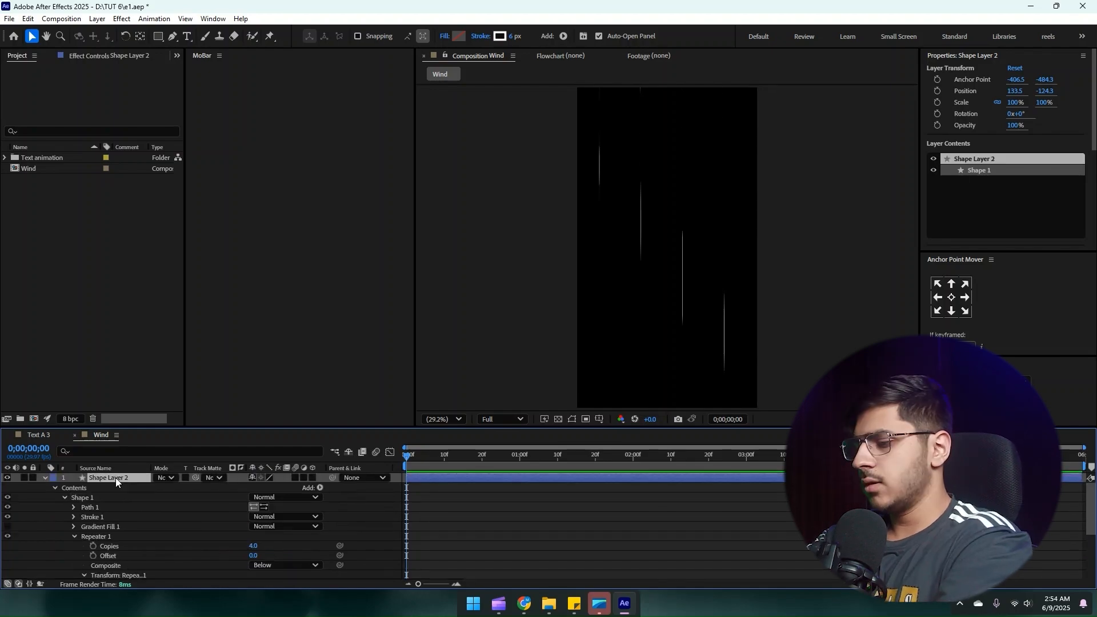
key("p")
left_click_drag(276, 487, 1085, 498)
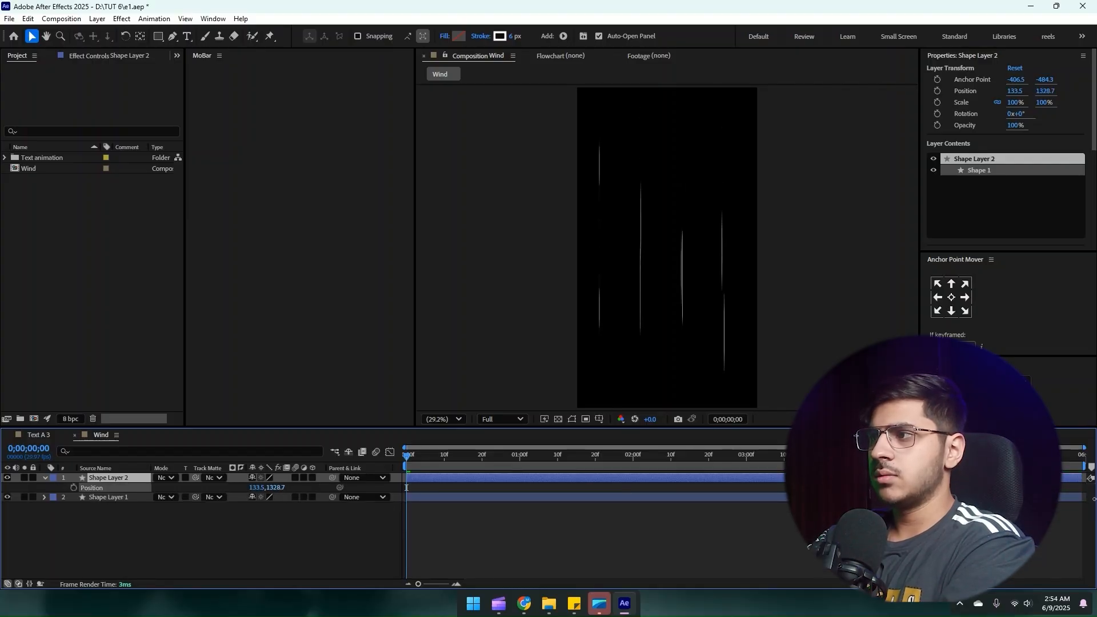
key("ctrl+z")
left_click(686, 197)
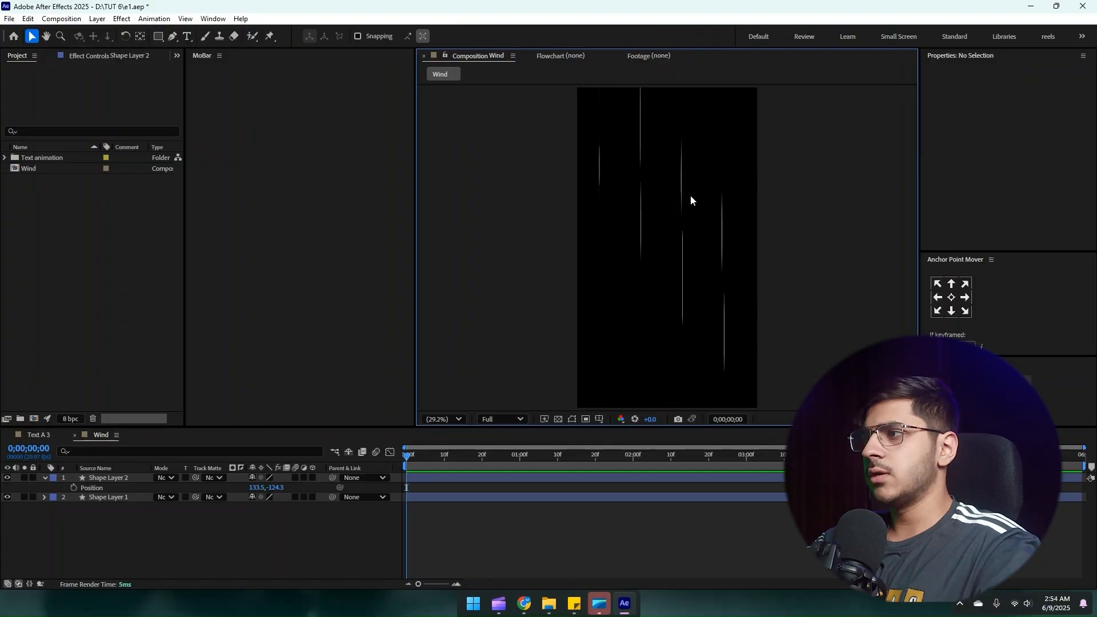
Step: Nudge Shape Layer 2 horizontally to an X position of 283.5 so its lines fall between the others
left_click(129, 479)
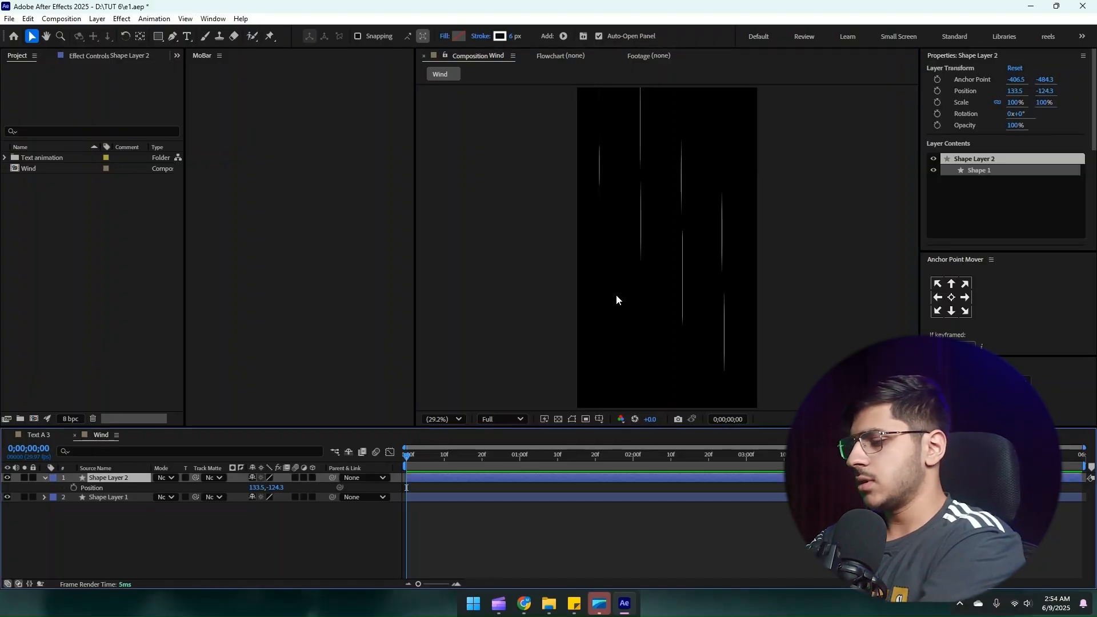
key("shift+Right")
key("shift+Right")
key("shift+Right")
key("shift+Right")
key("shift+Right")
key("shift+Right")
key("shift+Right")
key("shift+Right")
key("shift+Right")
key("shift+Right")
key("shift+Right")
key("shift+Right")
key("shift+Right")
key("shift+Right")
key("shift+Right")
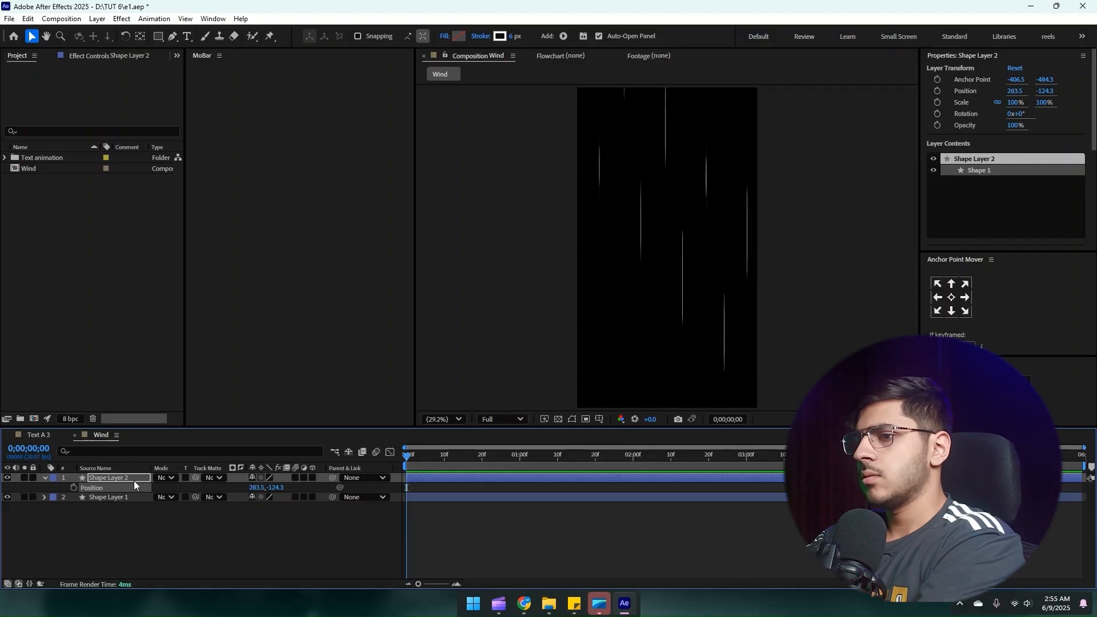
Step: Nudge Shape Layer 1 up and toward the frame's left edge to position 43.5, 385.7
left_click(131, 496)
key("shift+Up")
key("shift+Up")
key("shift+Up")
key("shift+Up")
key("shift+Up")
key("shift+Up")
key("shift+Up")
key("shift+Up")
key("shift+Up")
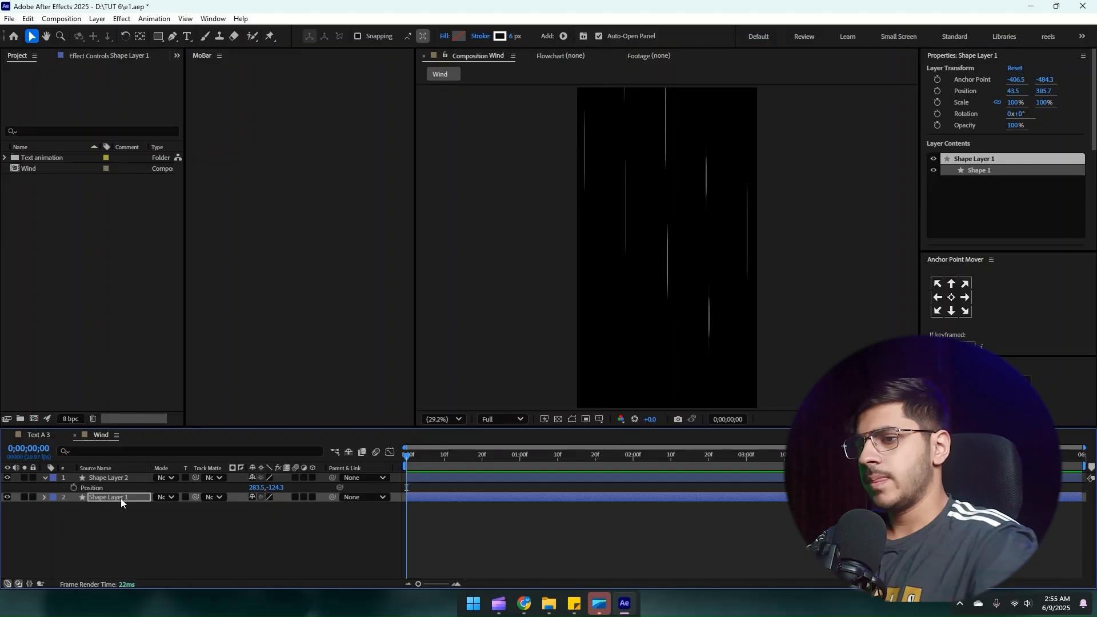
Step: Duplicate Shape Layer 1 and nudge the copy down and to the right to position 163.5, 1075.7
key("ctrl+d")
key("shift+Down")
key("shift+Down")
key("shift+Down")
key("shift+Down")
key("shift+Down")
key("shift+Down")
key("shift+Down")
key("shift+Down")
key("shift+Down")
key("shift+Down")
key("shift+Down")
key("shift+Down")
key("shift+Down")
key("shift+Down")
key("shift+Down")
key("shift+Down")
key("shift+Down")
key("shift+Down")
key("shift+Down")
key("shift+Down")
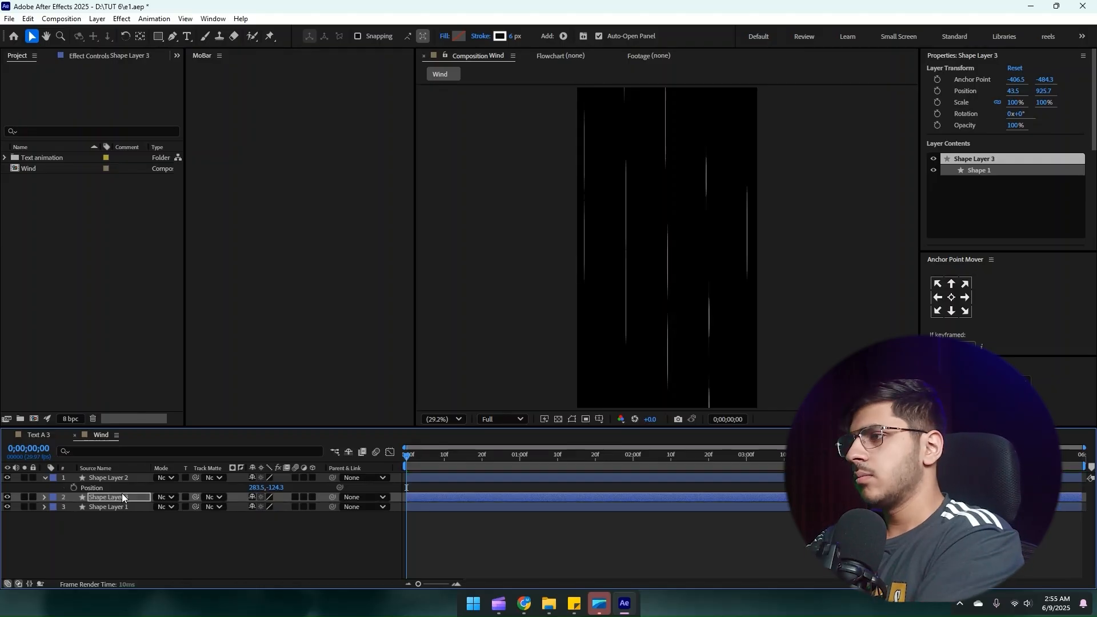
key("shift+Right")
key("shift+Right")
key("shift+Right")
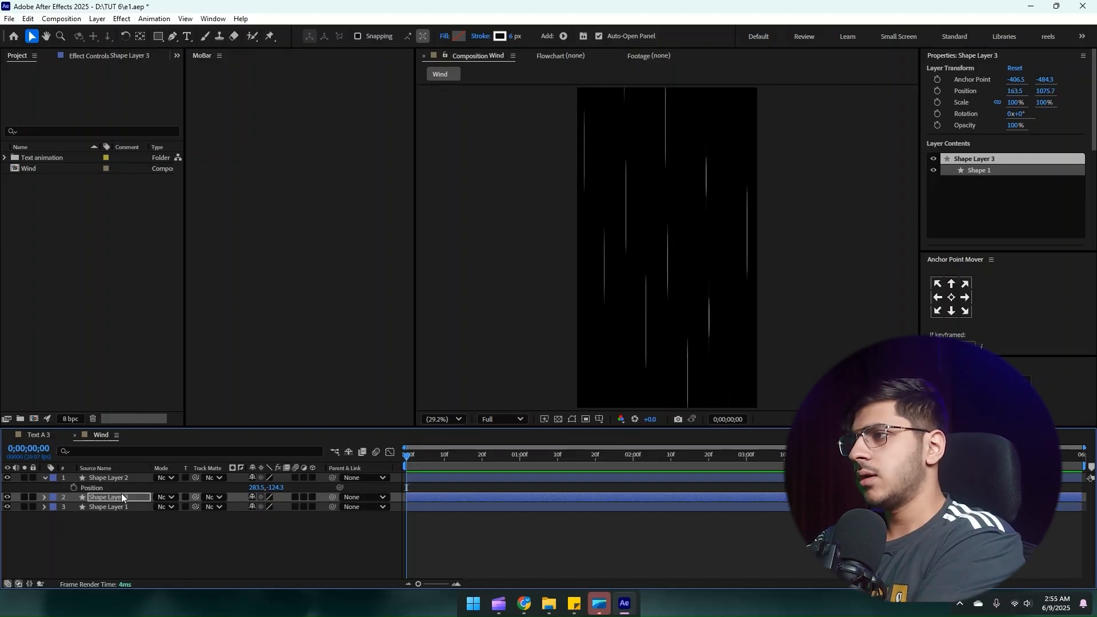
Step: Duplicate Shape Layer 2, nudge the copy to position -106.5, 1465.7 to fill the frame's lower-left area, and collapse the layer properties
key("ctrl+Up")
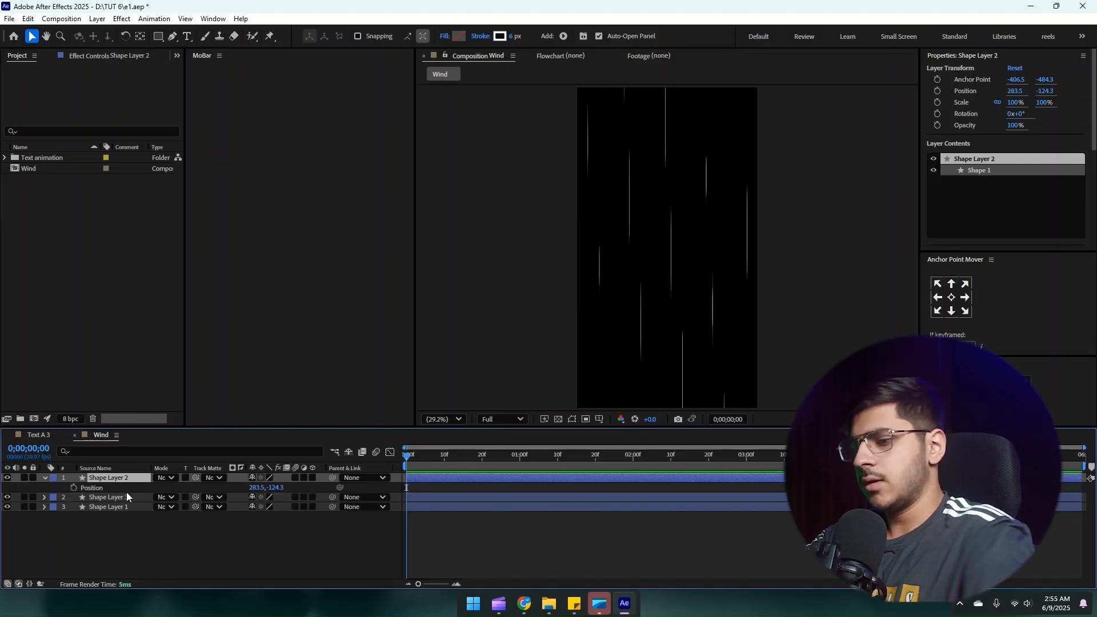
key("ctrl+d")
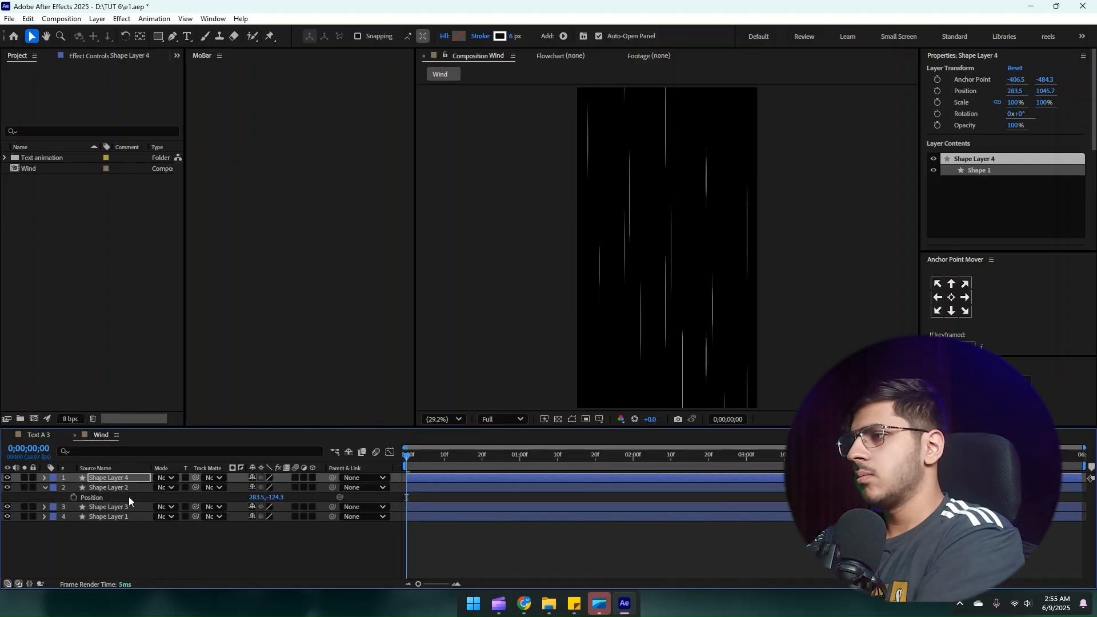
key("shift+Left")
key("shift+Left")
key("shift+Left")
key("shift+Left")
key("shift+Left")
key("shift+Left")
key("shift+Left")
key("shift+Left")
key("shift+Left")
key("shift+Left")
key("shift+Left")
key("shift+Left")
key("shift+Left")
key("shift+Left")
key("shift+Left")
key("shift+Left")
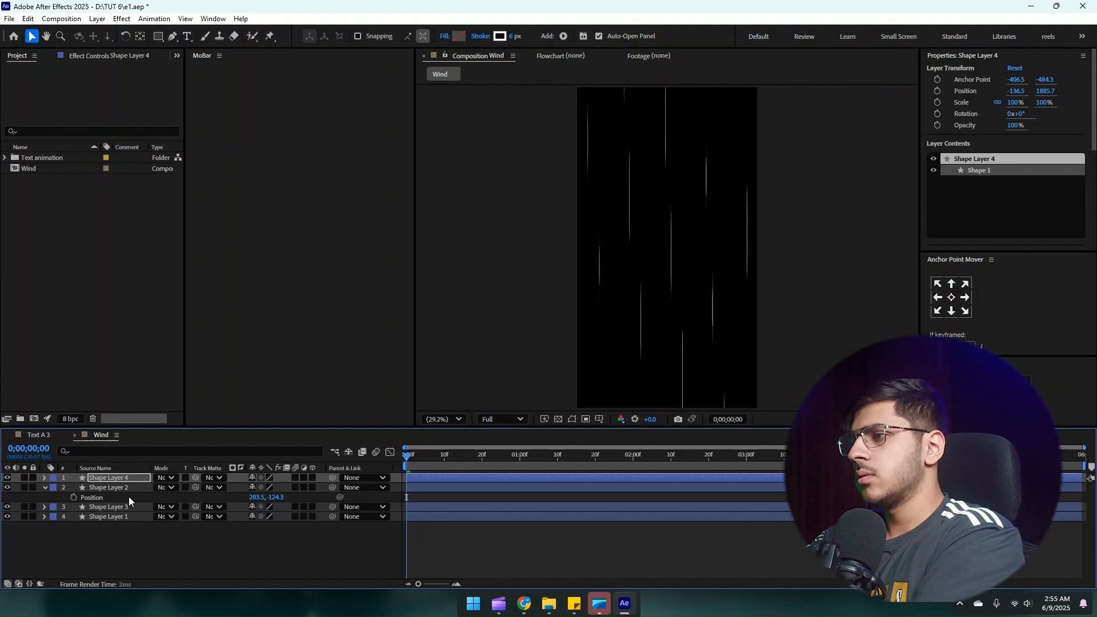
key("shift+Up")
key("shift+Up")
key("shift+Up")
key("shift+Up")
key("shift+Up")
key("shift+Up")
key("shift+Up")
key("shift+Up")
key("shift+Up")
key("shift+Up")
key("shift+Up")
key("shift+Up")
key("shift+Up")
key("shift+Up")
key("shift+Up")
key("shift+Up")
key("shift+Up")
key("shift+Up")
key("shift+Up")
key("shift+Up")
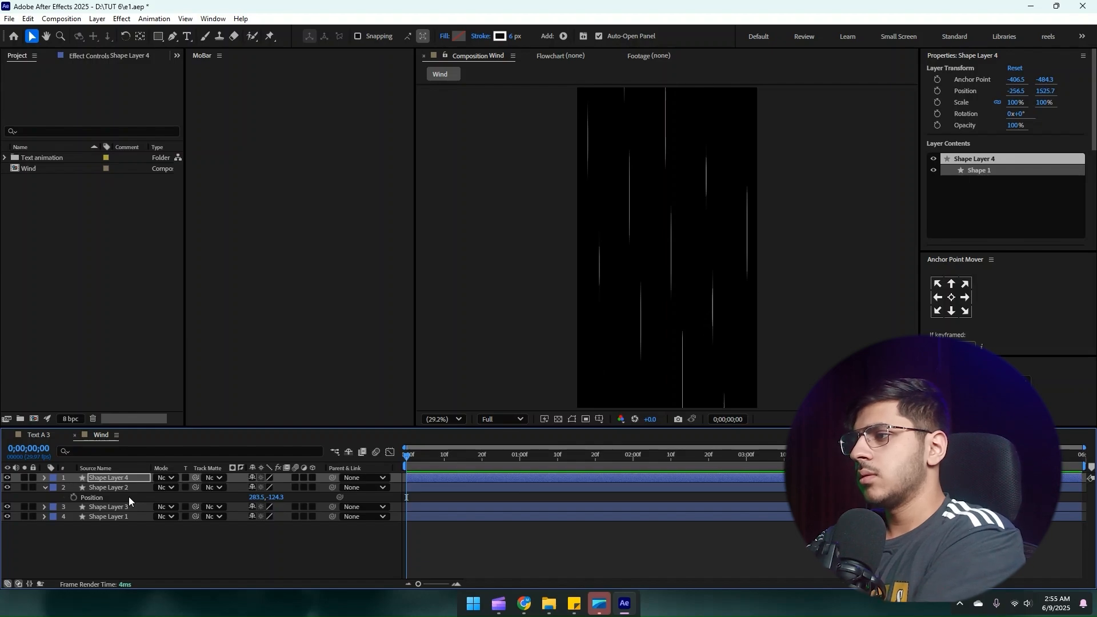
key("shift+Right")
key("shift+Right")
key("shift+Right")
key("shift+Right")
key("shift+Right")
key("shift+Right")
key("shift+Right")
key("shift+Right")
key("shift+Right")
key("shift+Right")
key("shift+Right")
key("shift+Right")
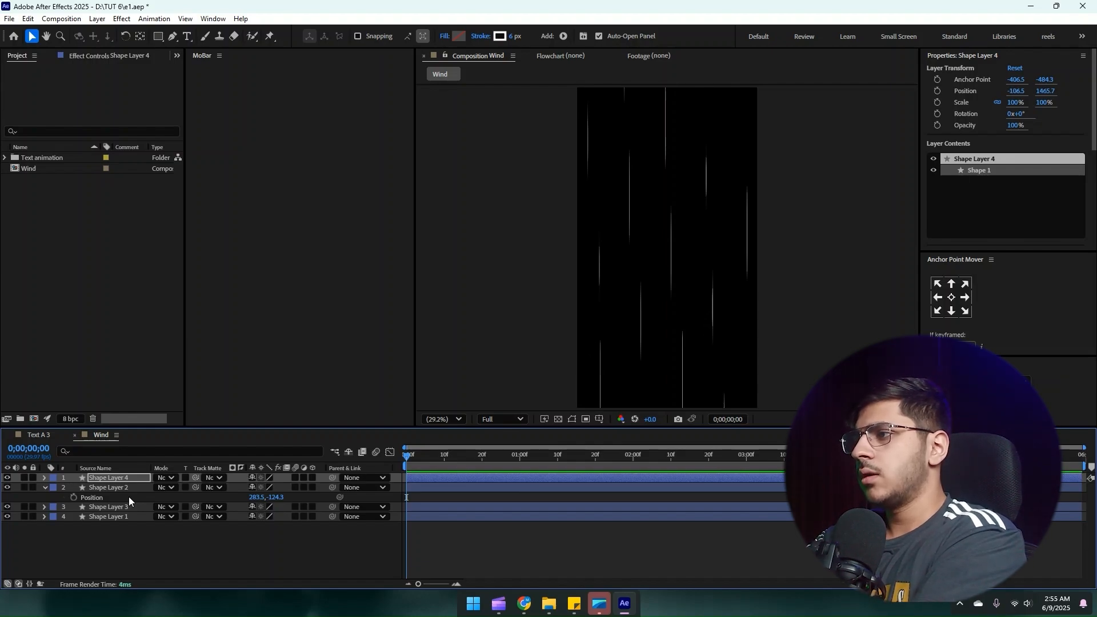
left_click(74, 540)
left_click(44, 489)
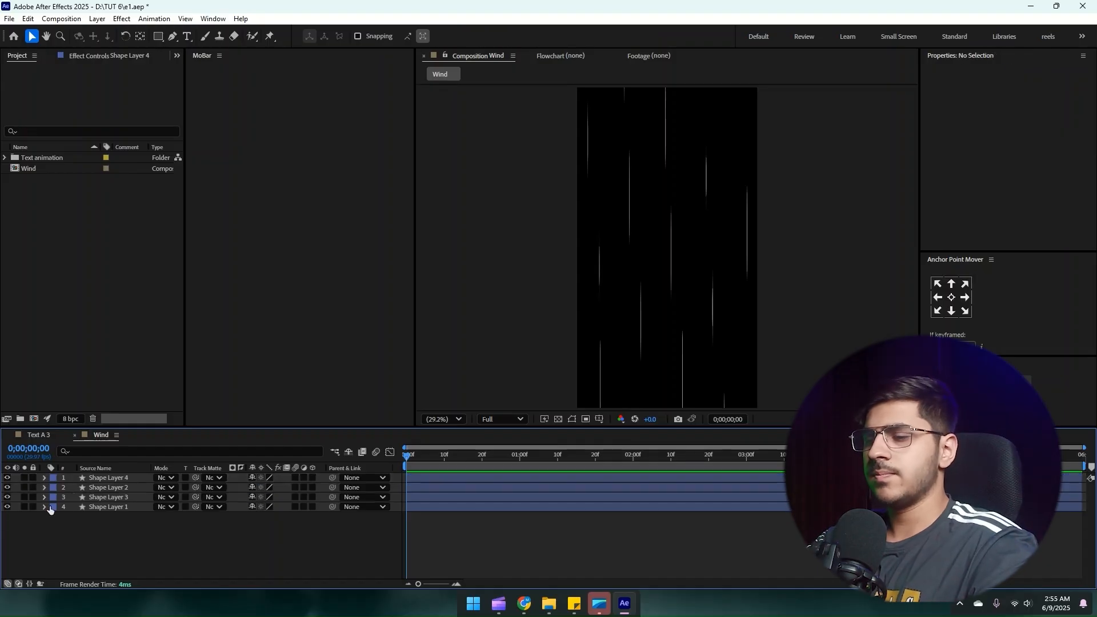
Step: Keyframe Shape Layer 4's Position at the start and raise it to a Y of about 112.7 at frame 23
left_click(100, 477)
key("p")
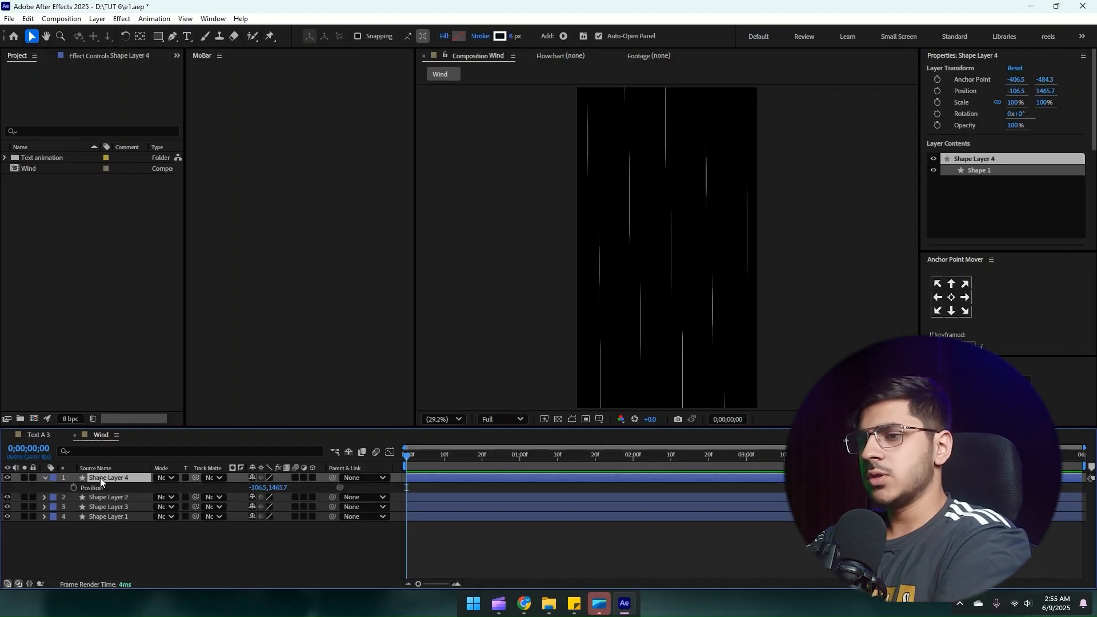
left_click(74, 487)
left_click_drag(411, 464, 496, 464)
left_click_drag(278, 488, 3, 508)
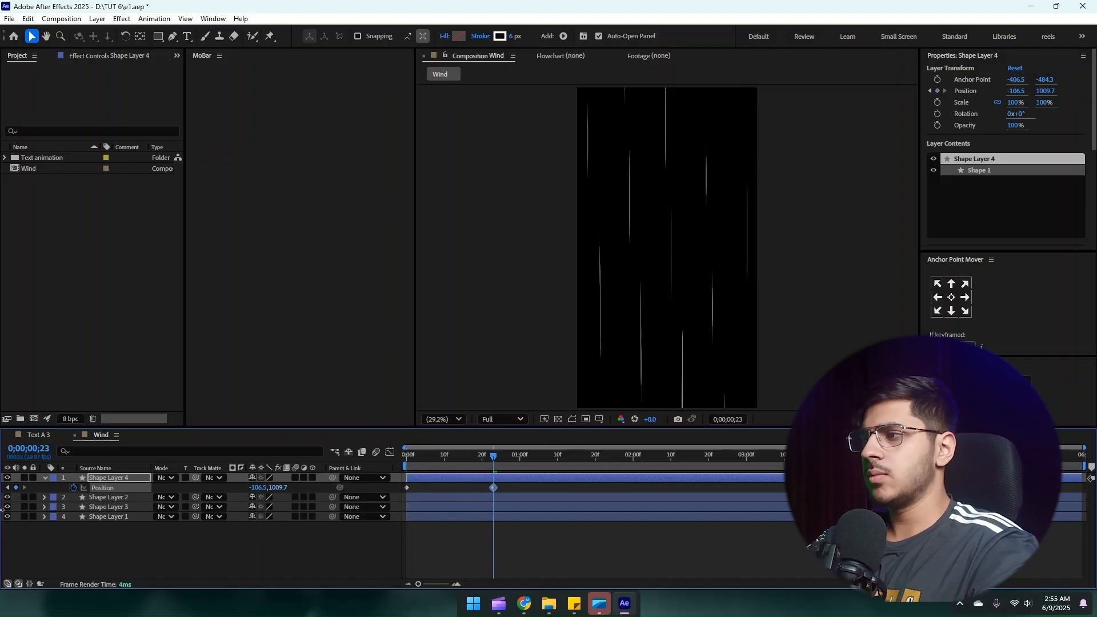
left_click_drag(281, 488, 97, 490)
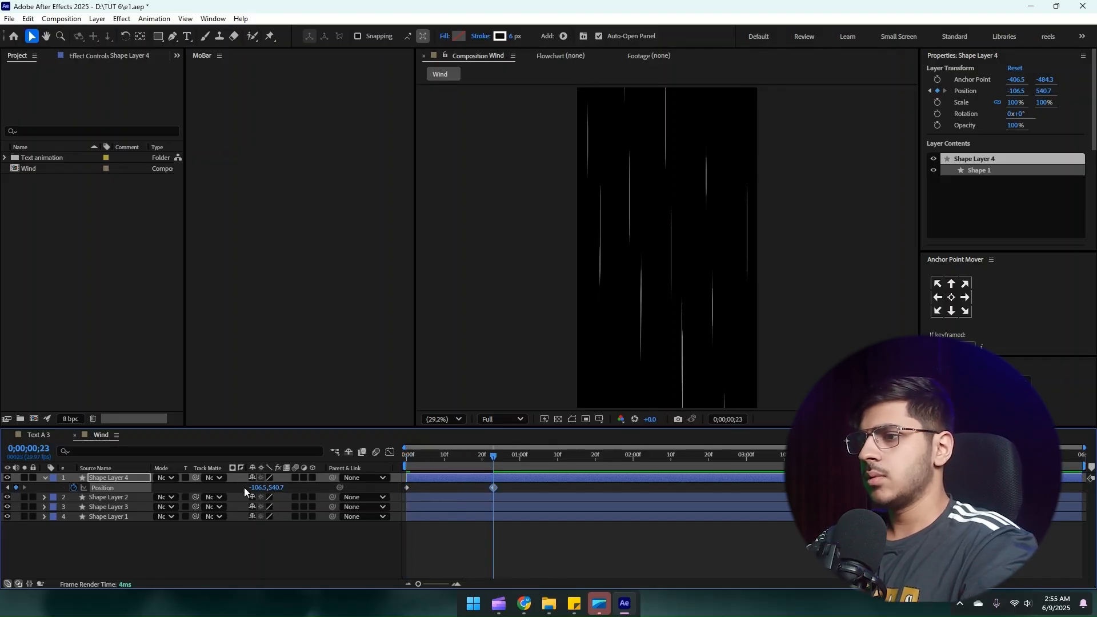
left_click_drag(281, 487, 143, 489)
Step: Nudge Shape Layer 4's second Position keyframe up to Y -1267.3 and preview the movement from the start
left_click(280, 488)
key("shift+Up")
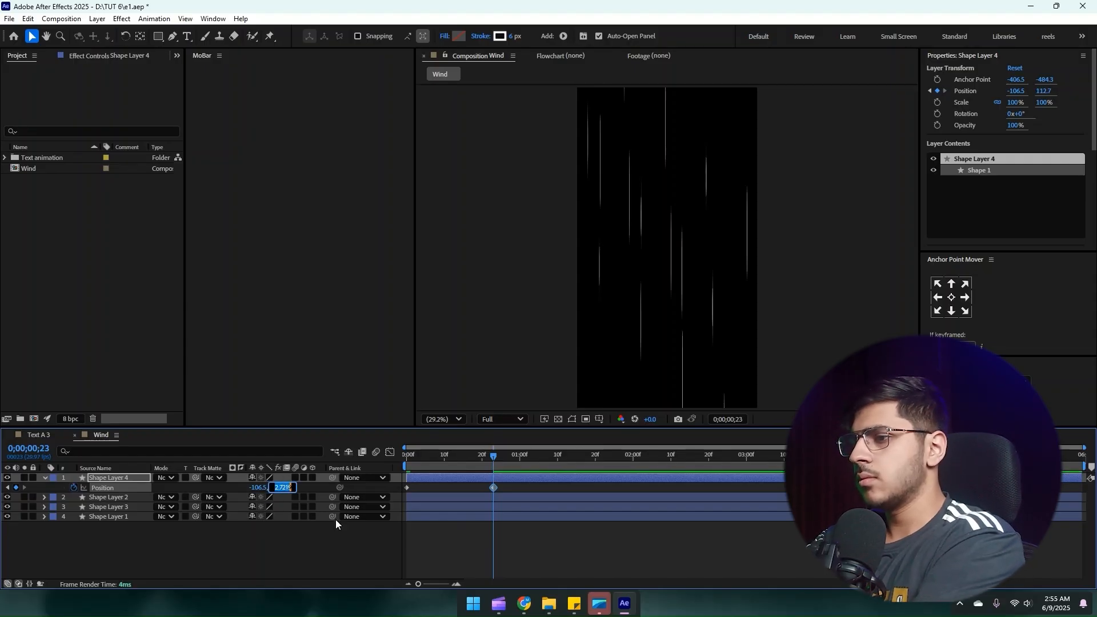
key("shift+Up")
key("shift+Up")
key("shift+Up")
key("shift+Up")
key("shift+Up")
key("shift+Down")
key("shift+Down")
key("shift+Down")
key("shift+Down")
key("shift+Down")
key("shift+Down")
key("shift+Down")
key("shift+Down")
key("shift+Down")
key("shift+Down")
key("shift+Down")
key("shift+Down")
key("shift+Down")
key("shift+Down")
key("shift+Down")
key("shift+Down")
key("shift+Down")
key("shift+Down")
key("shift+Down")
key("shift+Down")
key("shift+Down")
key("shift+Down")
key("shift+Down")
key("shift+Down")
key("shift+Down")
key("shift+Down")
key("shift+Down")
key("shift+Down")
key("shift+Down")
key("shift+Down")
key("shift+Down")
key("shift+Down")
key("shift+Down")
key("shift+Down")
key("shift+Down")
key("shift+Down")
key("shift+Down")
key("shift+Down")
key("shift+Down")
key("shift+Down")
key("shift+Down")
key("shift+Down")
key("shift+Down")
key("shift+Down")
key("shift+Down")
key("shift+Down")
key("shift+Down")
key("shift+Down")
key("shift+Down")
key("shift+Down")
key("shift+Down")
key("shift+Down")
key("shift+Down")
key("shift+Down")
key("shift+Down")
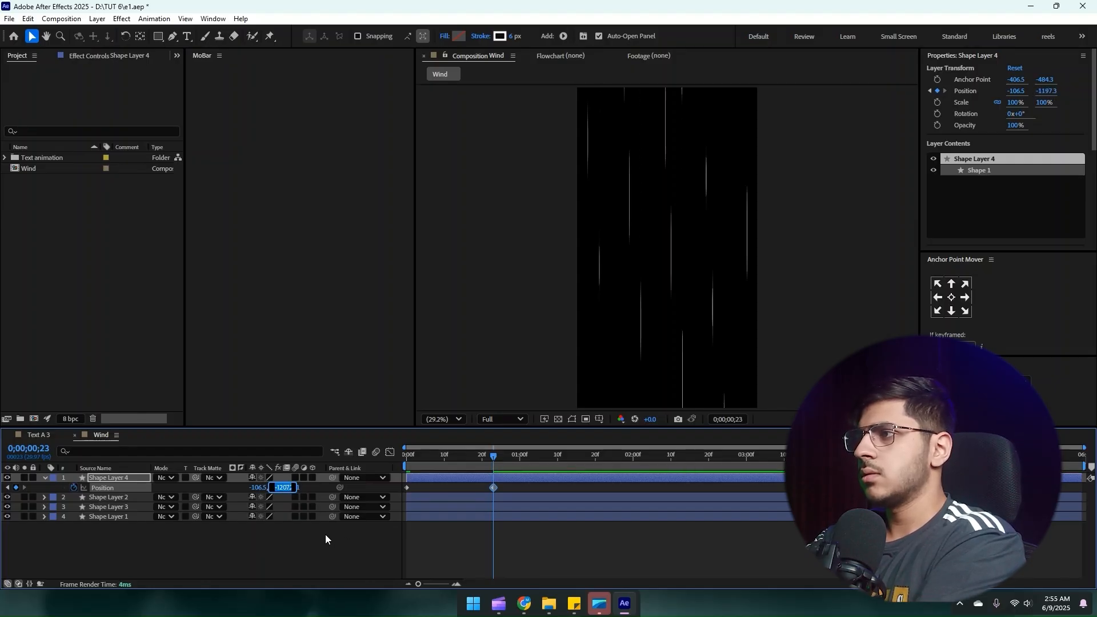
left_click_drag(493, 460, 280, 495)
key("space")
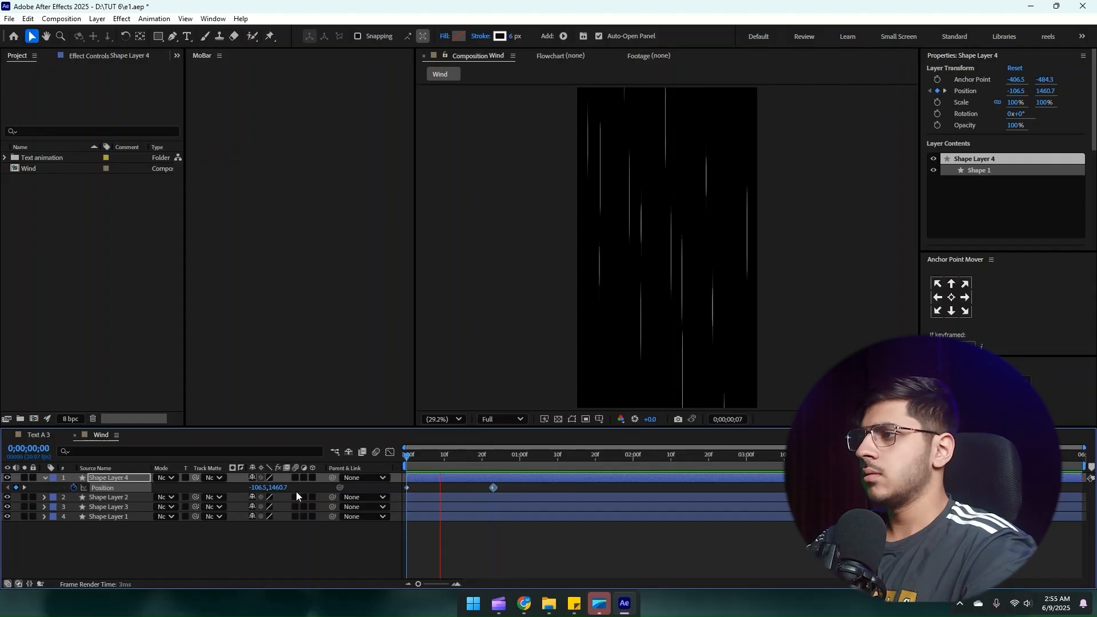
Step: Add a loopOut() expression to Shape Layer 4's Position
left_click(74, 487, "alt")
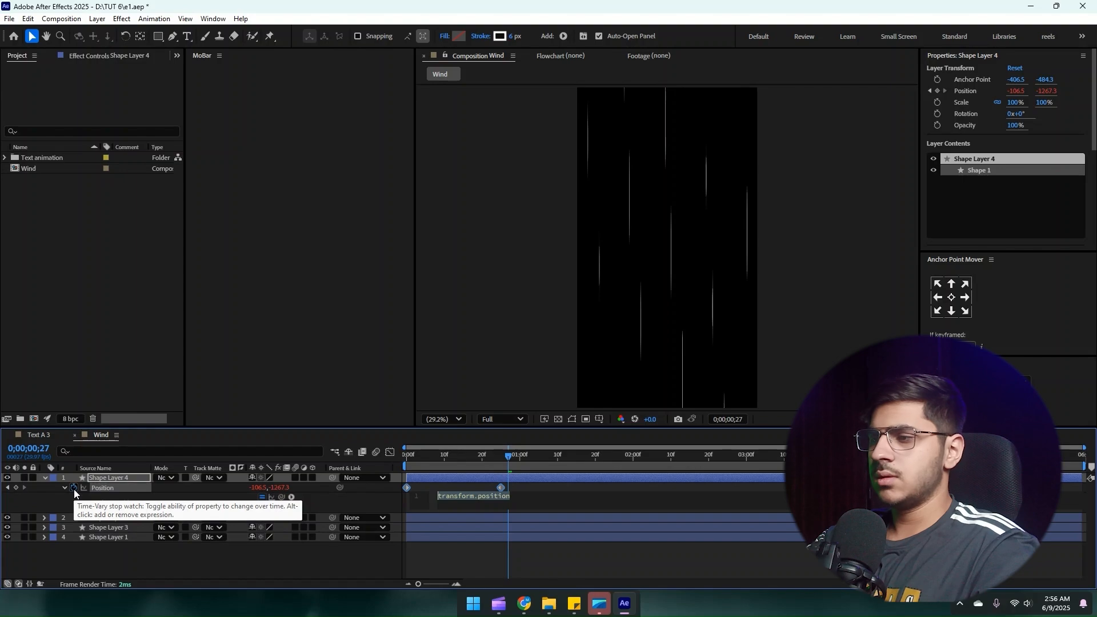
type("loop")
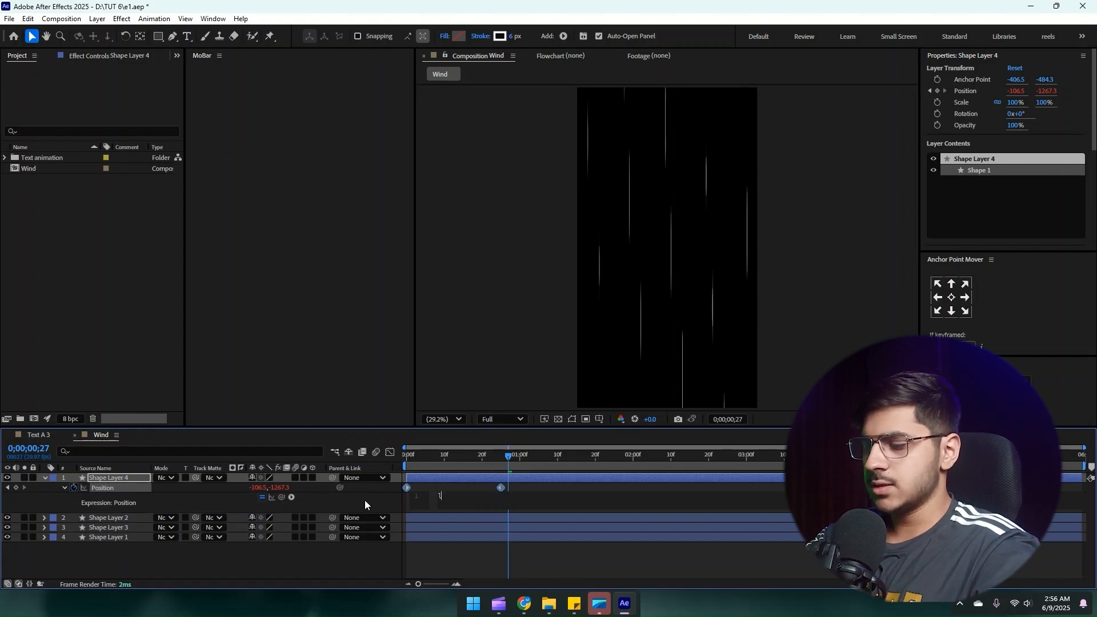
key("Down")
key("Down")
key("Return")
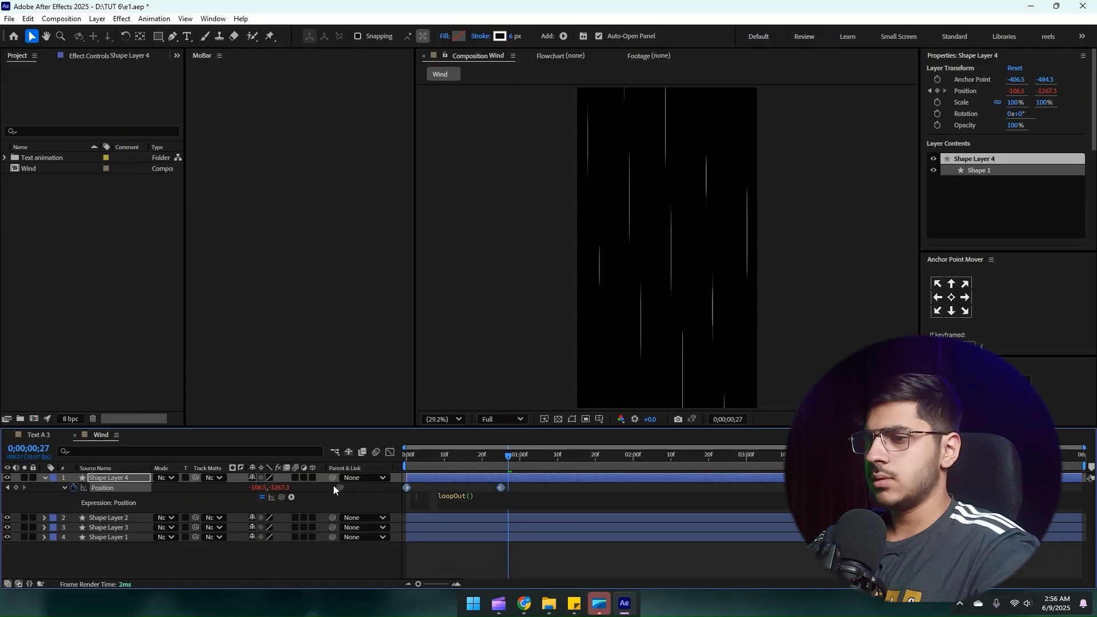
left_click(128, 554)
Step: Hide the other three shape layers and preview Shape Layer 4's looping motion from the start
left_click_drag(8, 519, 7, 538)
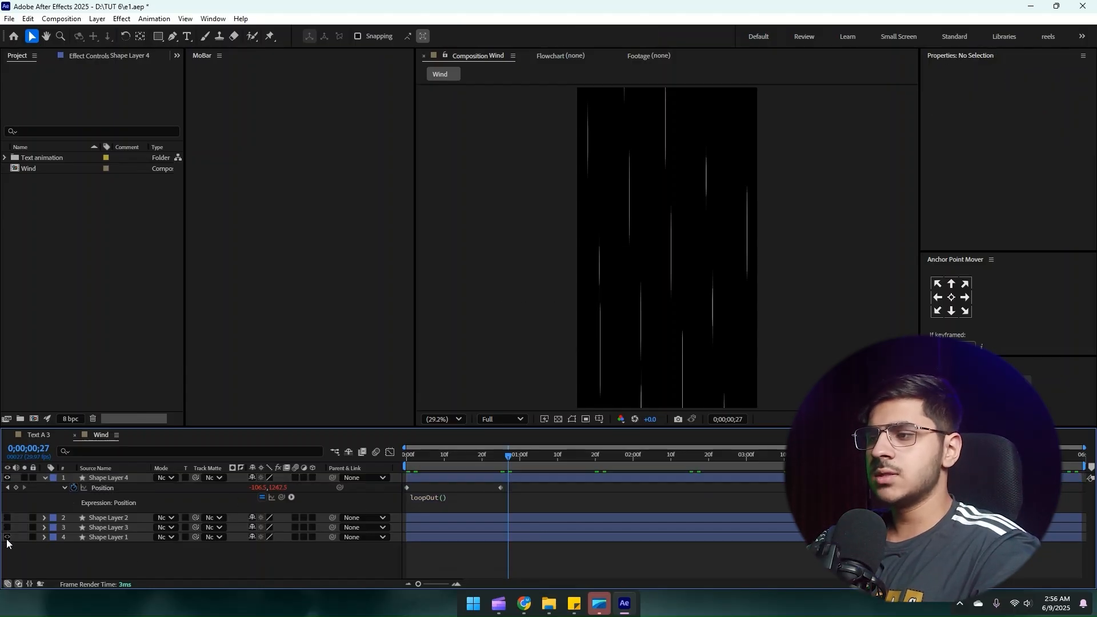
left_click_drag(509, 449, 285, 464)
key("space")
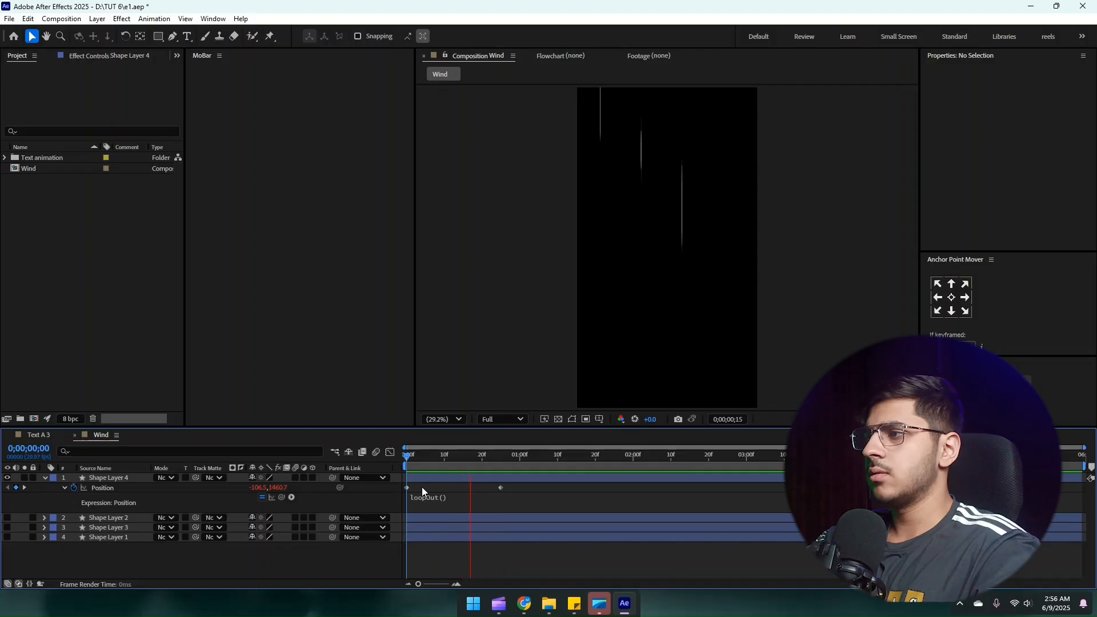
key("space")
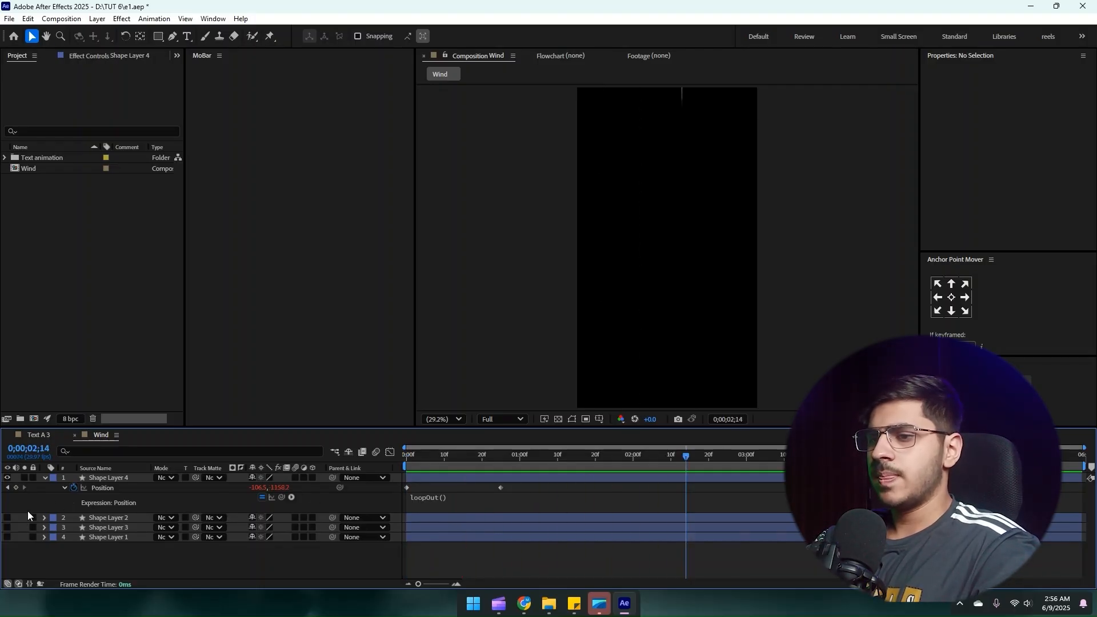
Step: Return to the first frame and isolate Shape Layer 2 by hiding Shape Layers 4, 3 and 1
left_click_drag(7, 518, 7, 538)
left_click(108, 517)
key("Home")
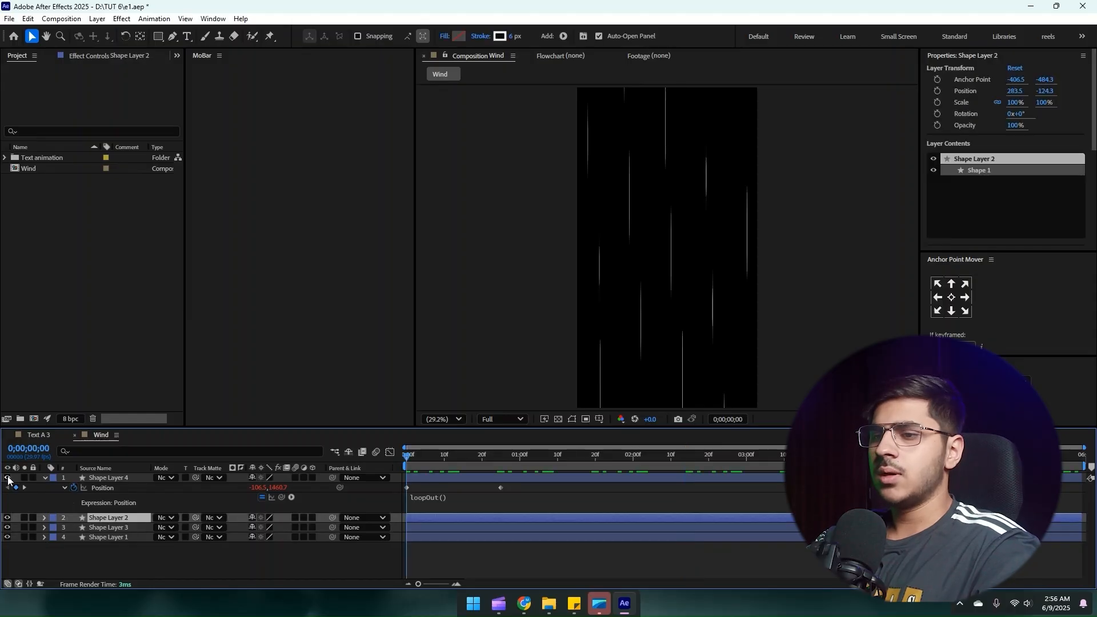
left_click(7, 479)
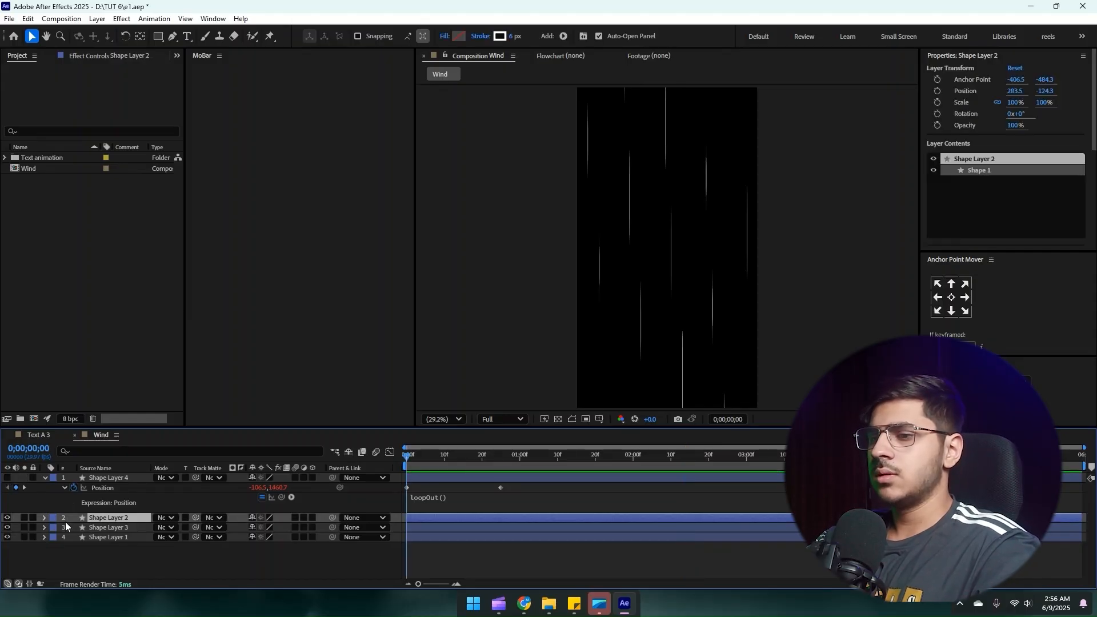
left_click_drag(8, 528, 7, 538)
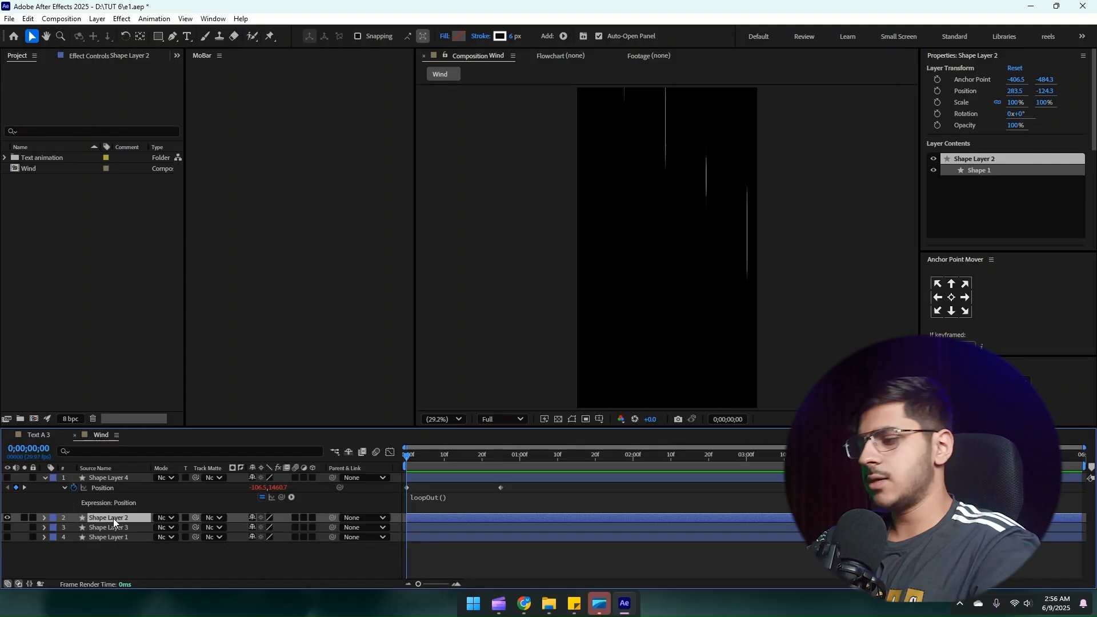
Step: Keyframe Shape Layer 2's Position at the start and move it up to Y -1385.3 at frame 25
key("p")
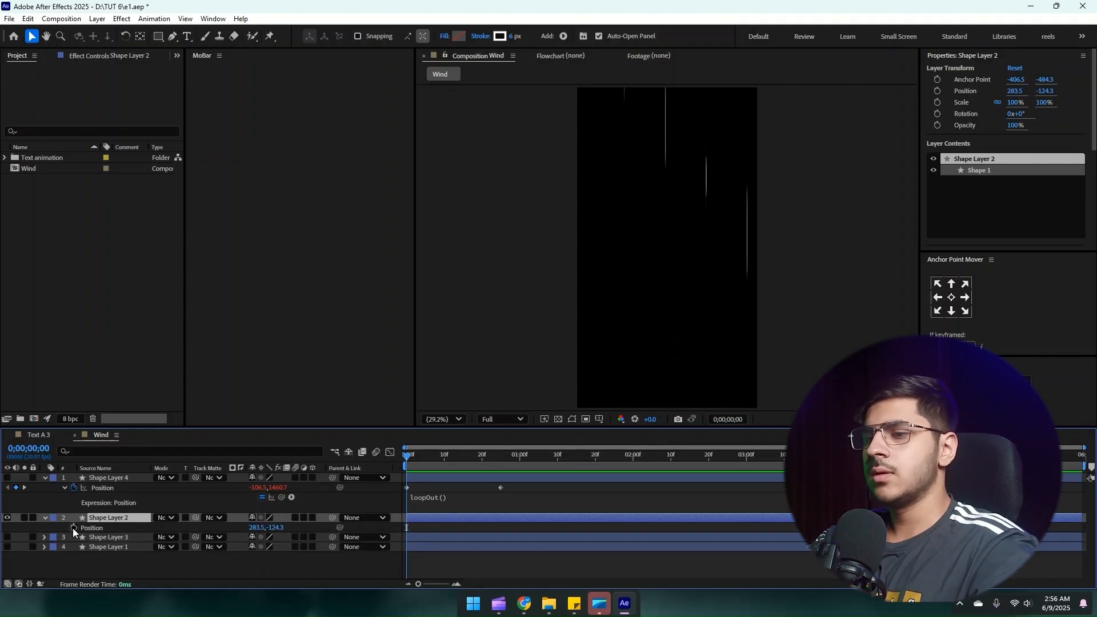
left_click(73, 528)
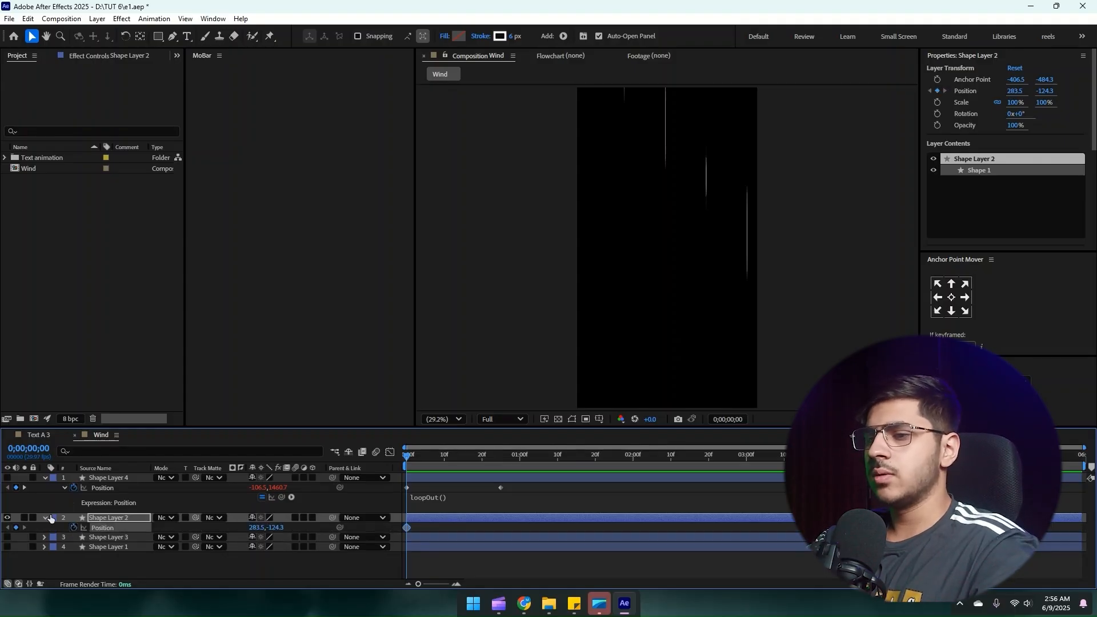
left_click(24, 489)
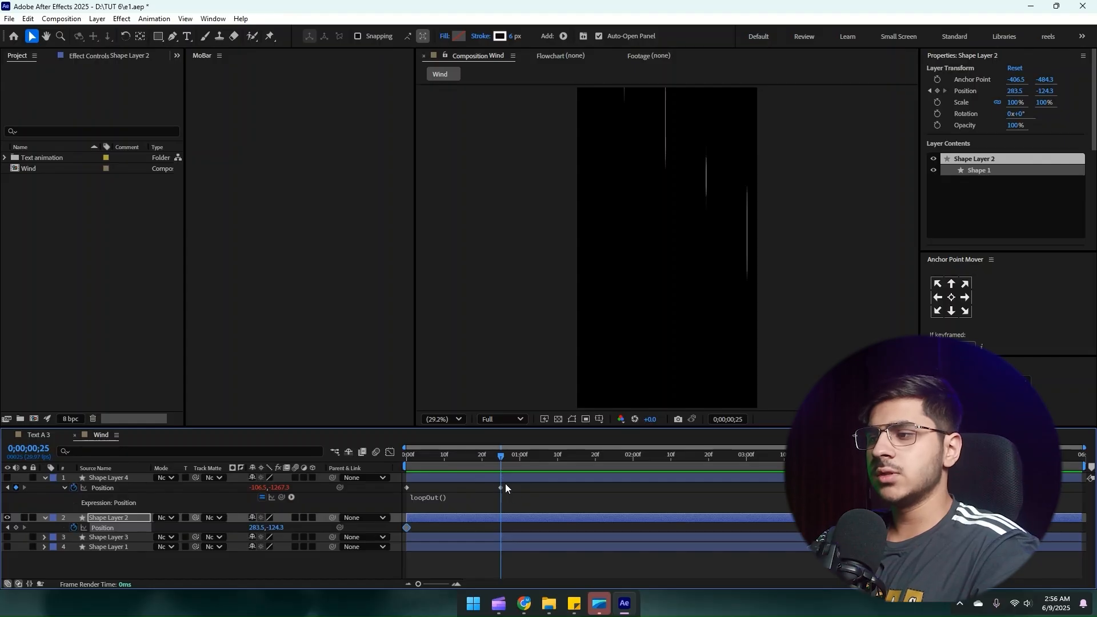
left_click_drag(277, 528, 193, 530)
left_click_drag(278, 531, 93, 529)
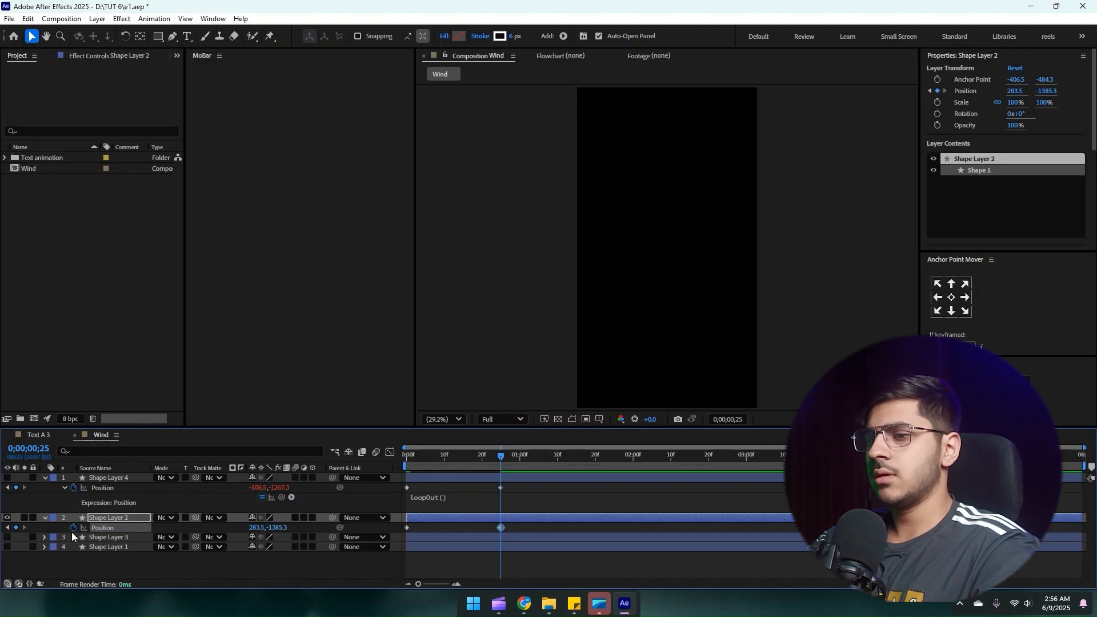
Step: Add a loopOut() expression to Shape Layer 2's Position
left_click(74, 527, "alt")
type("loo")
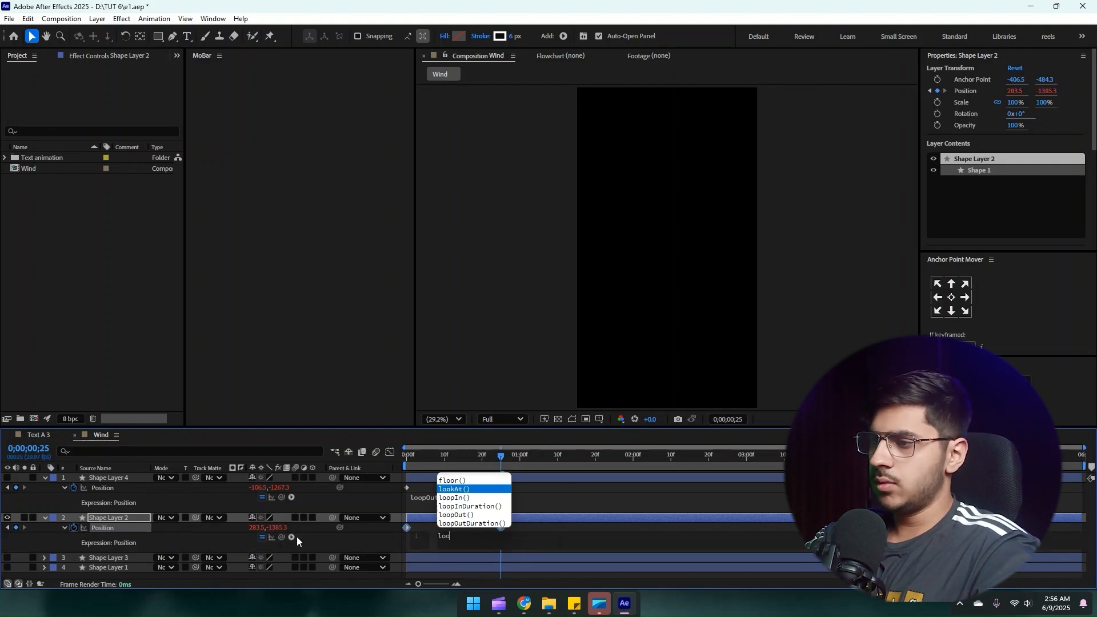
type("p")
key("Down")
key("Down")
key("Return")
Step: Preview Shape Layer 2's looping motion from the start of the composition
left_click(487, 461)
key("space")
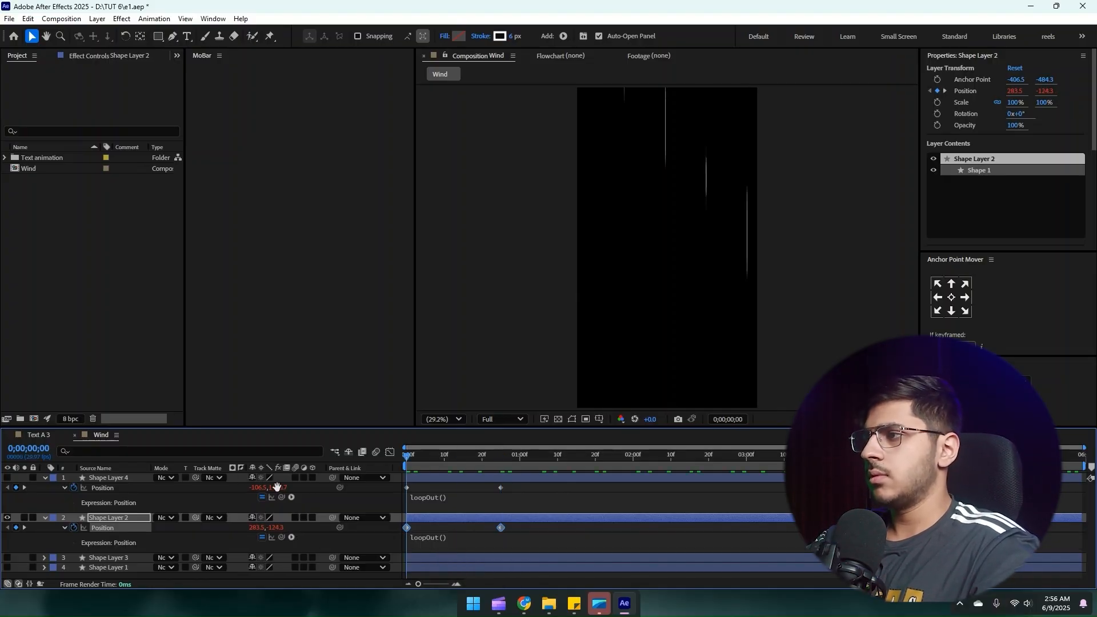
key("space")
key("space")
key("space")
left_click(474, 460)
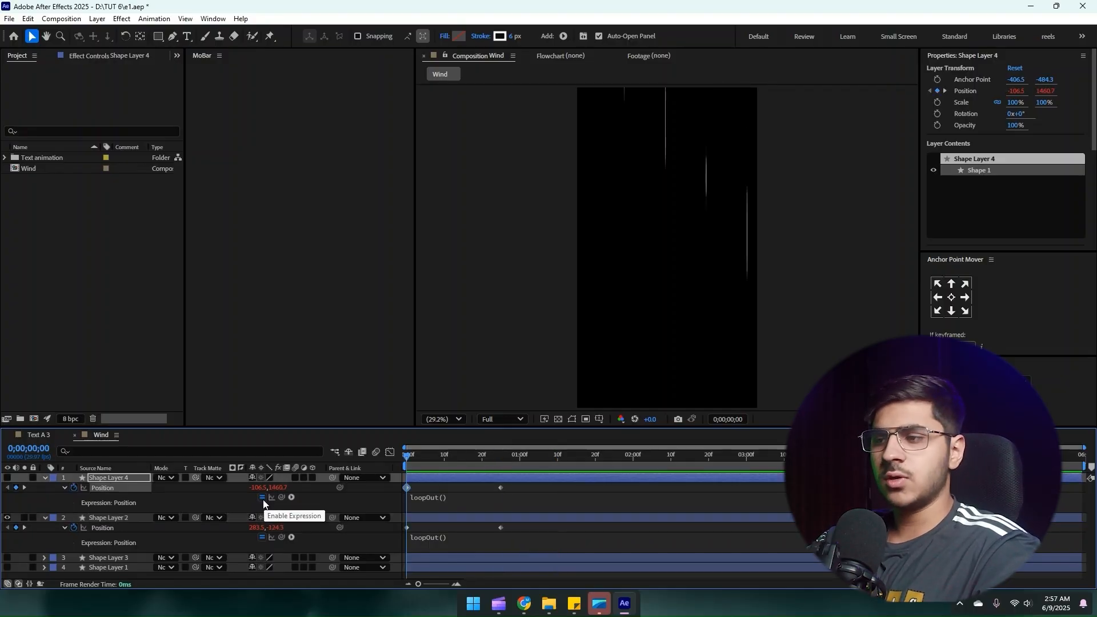
Step: Try disabling Shape Layer 4's Position expression and changing its starting Y value, undo the edits and replay the animation
left_click(262, 497)
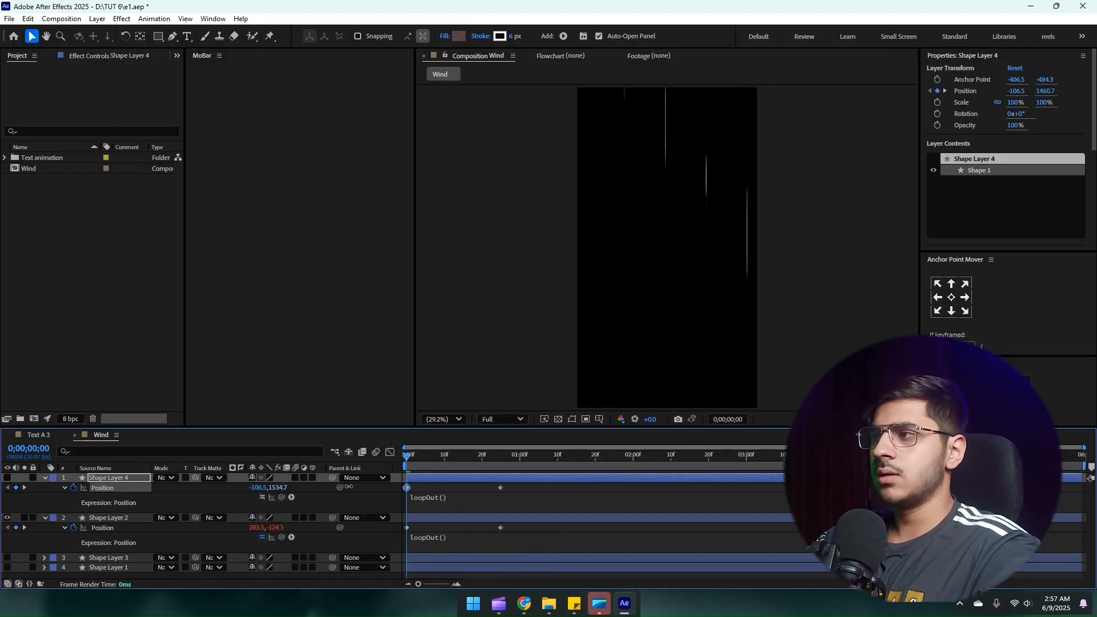
key("ctrl+z")
key("ctrl+z")
key("space")
key("space")
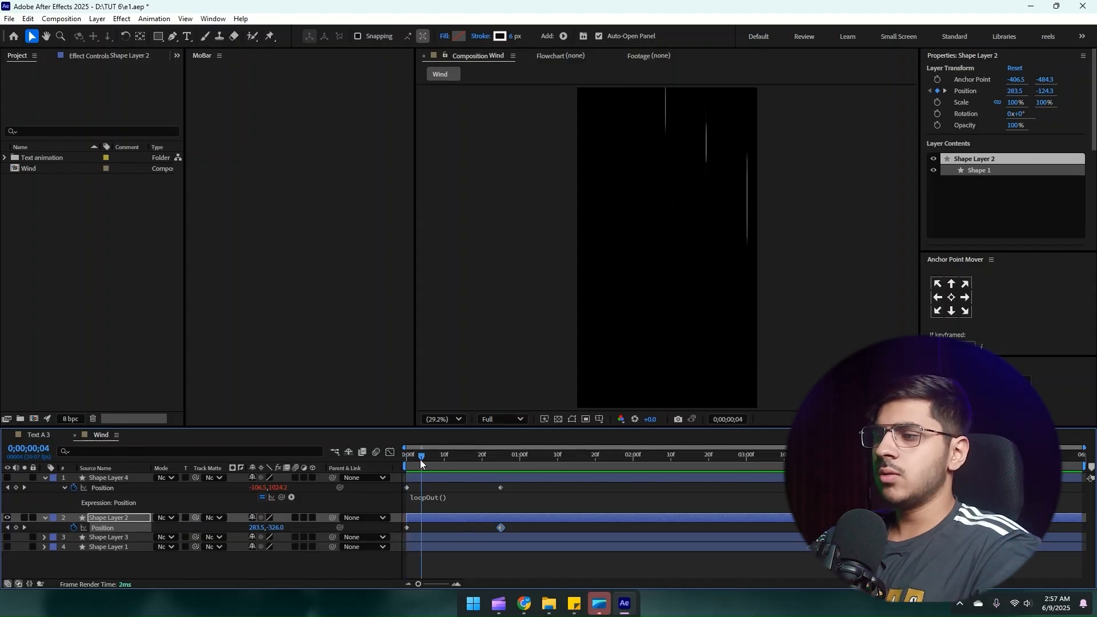
Step: Set Shape Layer 2's starting Position keyframe to Y 2159.7 and loop the movement with a loopOut() expression
left_click_drag(276, 527, 645, 529)
left_click_drag(273, 528, 936, 527)
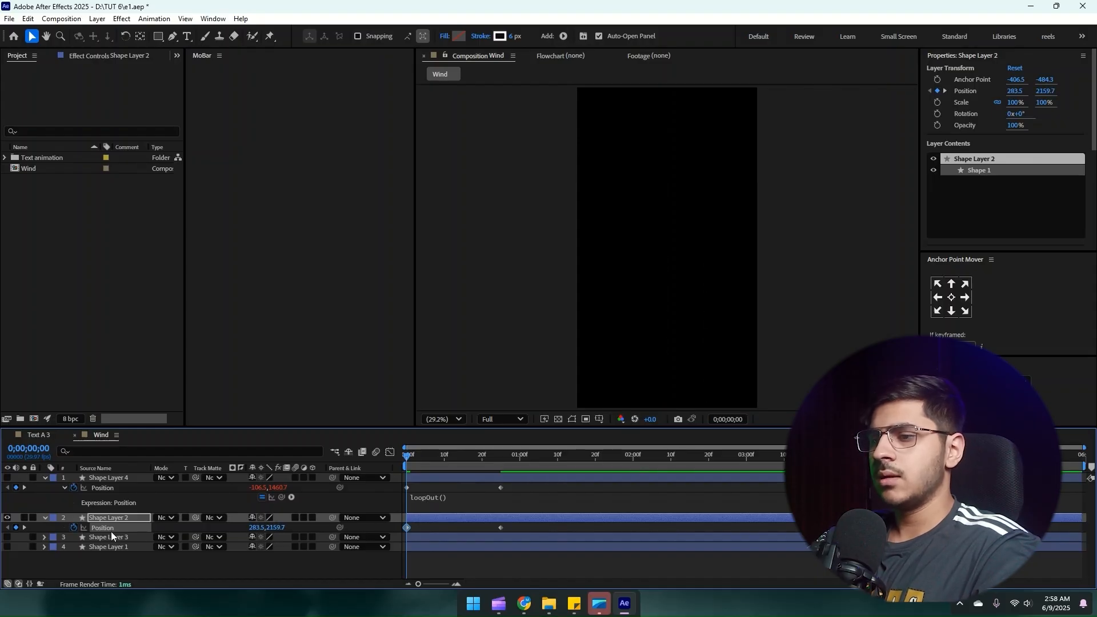
left_click(73, 527, "alt")
type("loop")
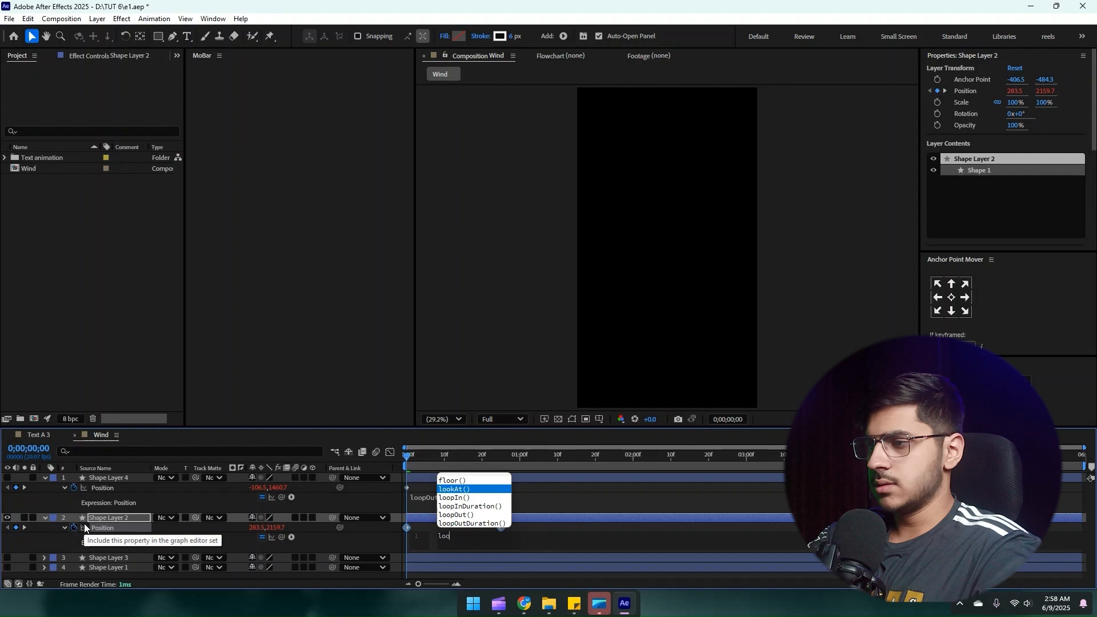
key("Down")
key("Down")
key("Return")
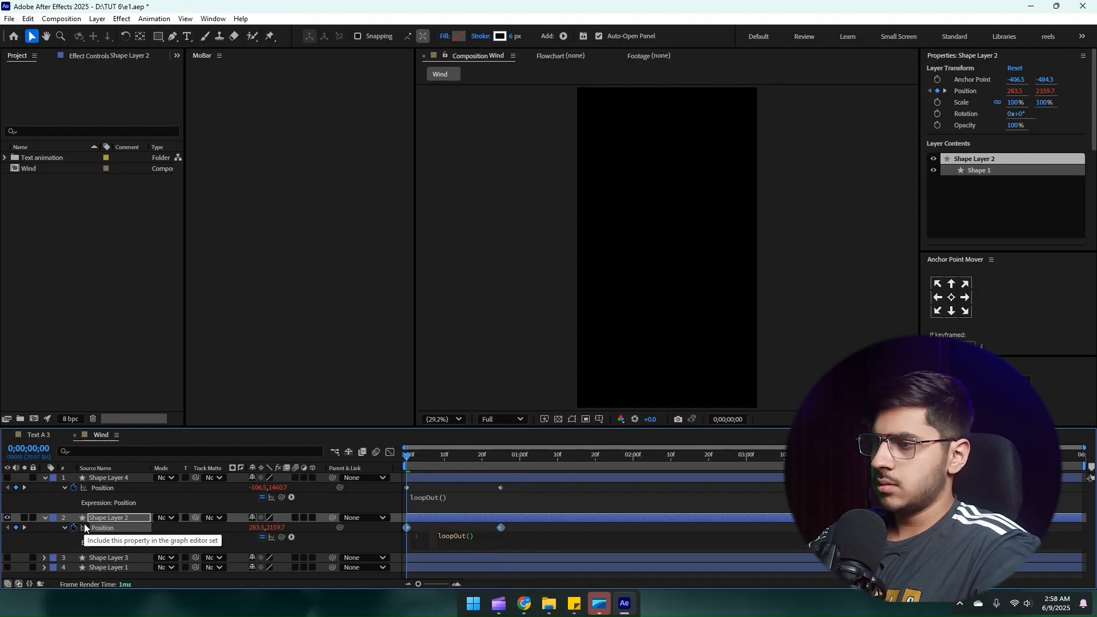
left_click(44, 519)
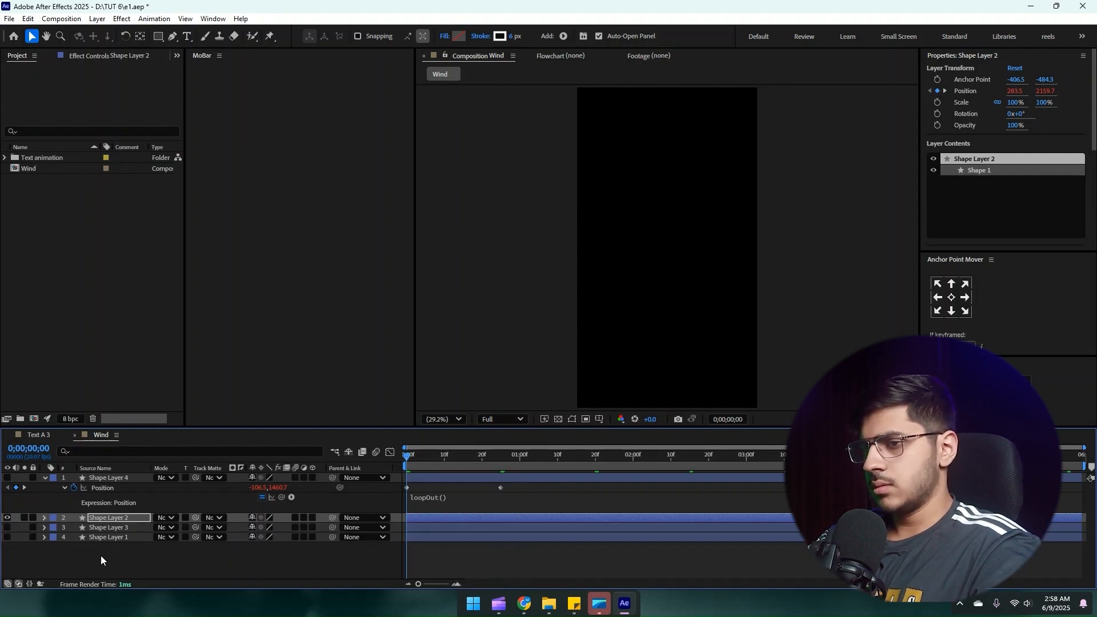
Step: Preview Shape Layers 2 and 4 together and offset Shape Layer 2 to start at about frame 11, staggering the lines
left_click(86, 550)
key("space")
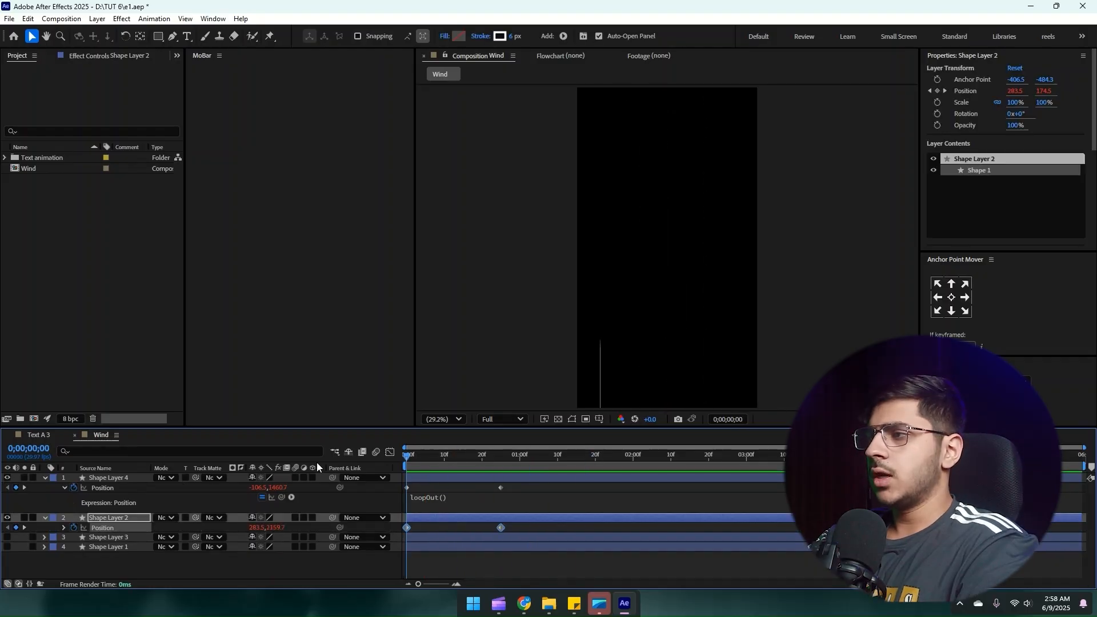
key("space")
key("space")
key("Home")
key("space")
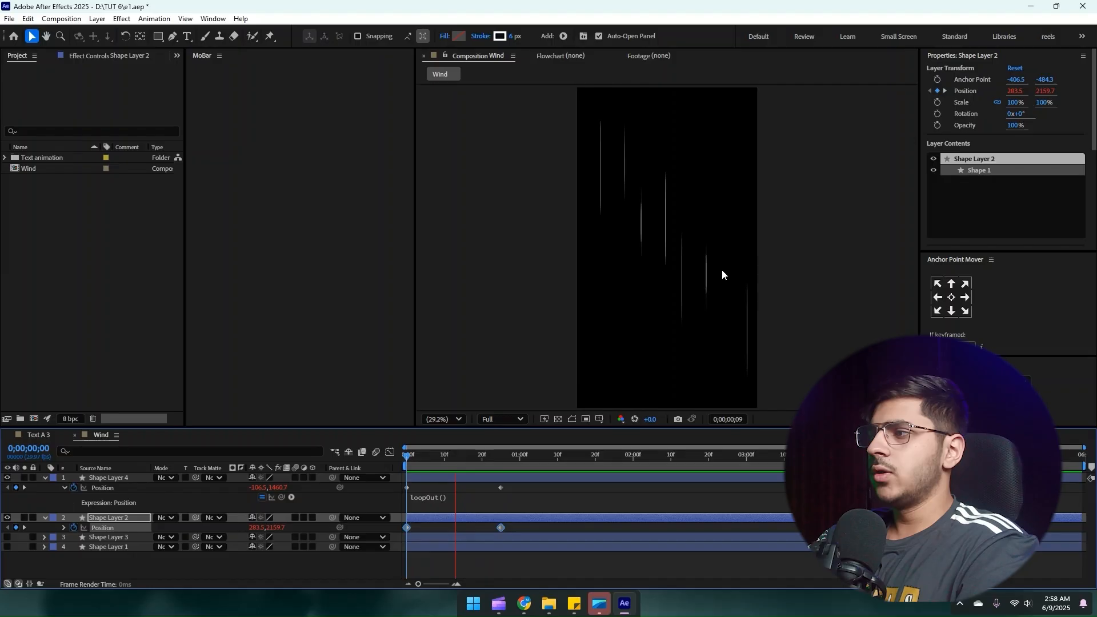
key("space")
left_click_drag(516, 526, 437, 521)
left_click(421, 518)
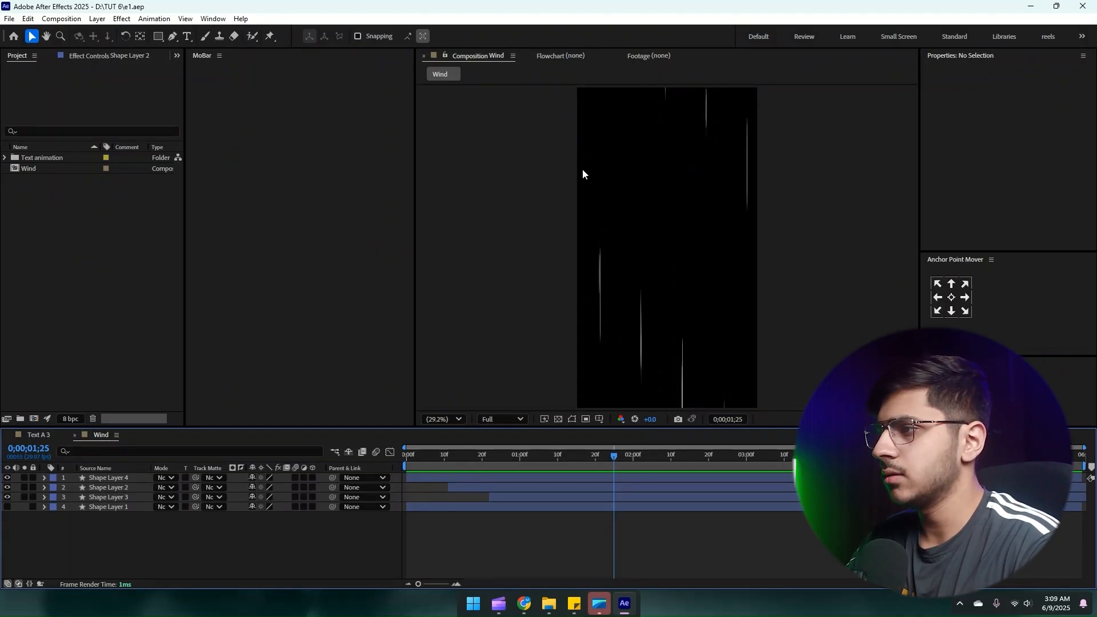
Step: Expand Shape Layer 1's contents and change its Repeater transform Position to about 249, -197
left_click(129, 509)
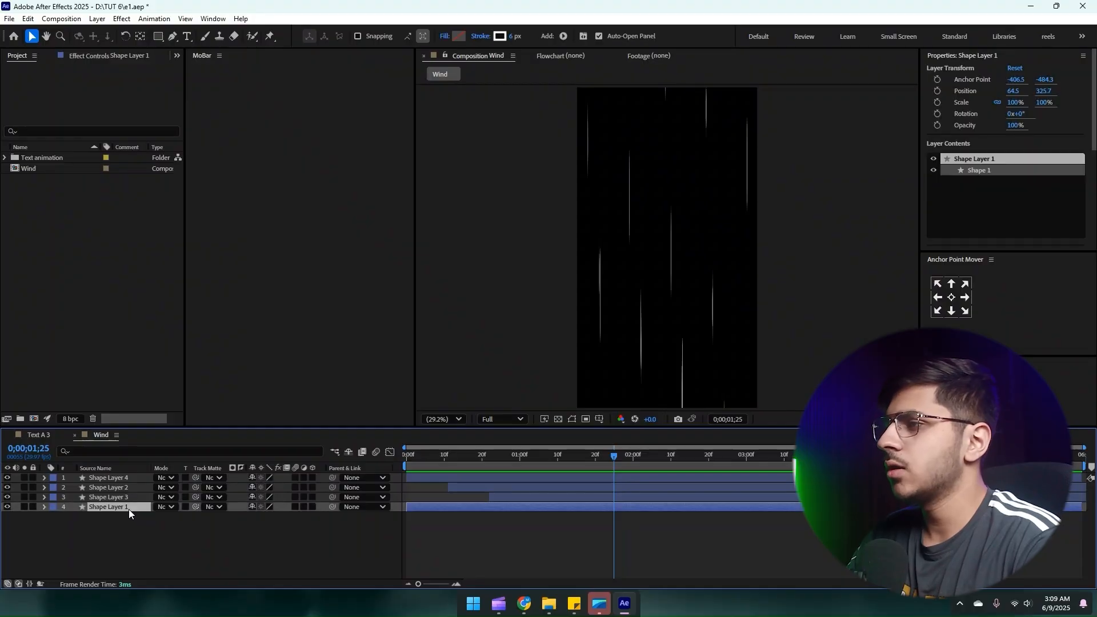
left_click(44, 507)
scroll(190, 532, "down", 5)
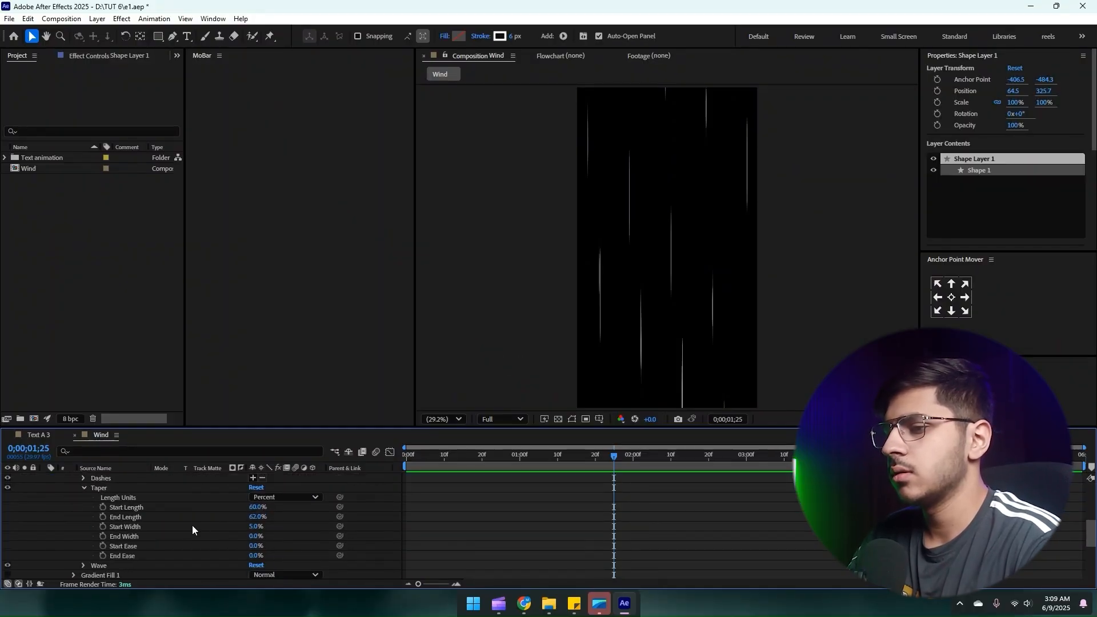
scroll(183, 540, "down", 2)
scroll(240, 551, "down", 2)
left_click_drag(274, 526, 2, 503)
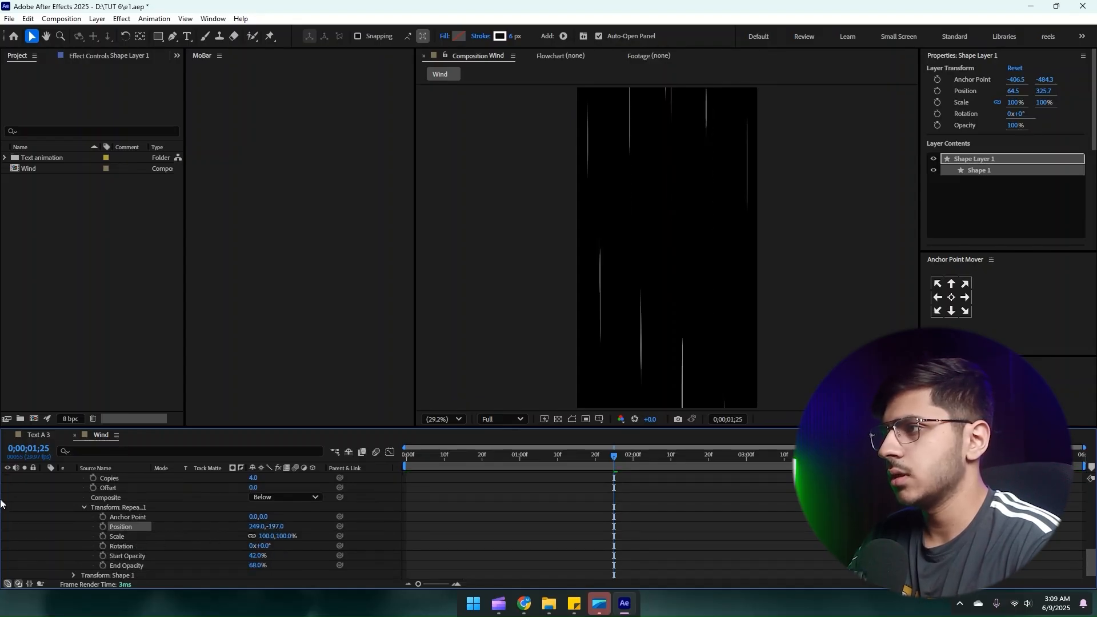
scroll(252, 519, "up", 3)
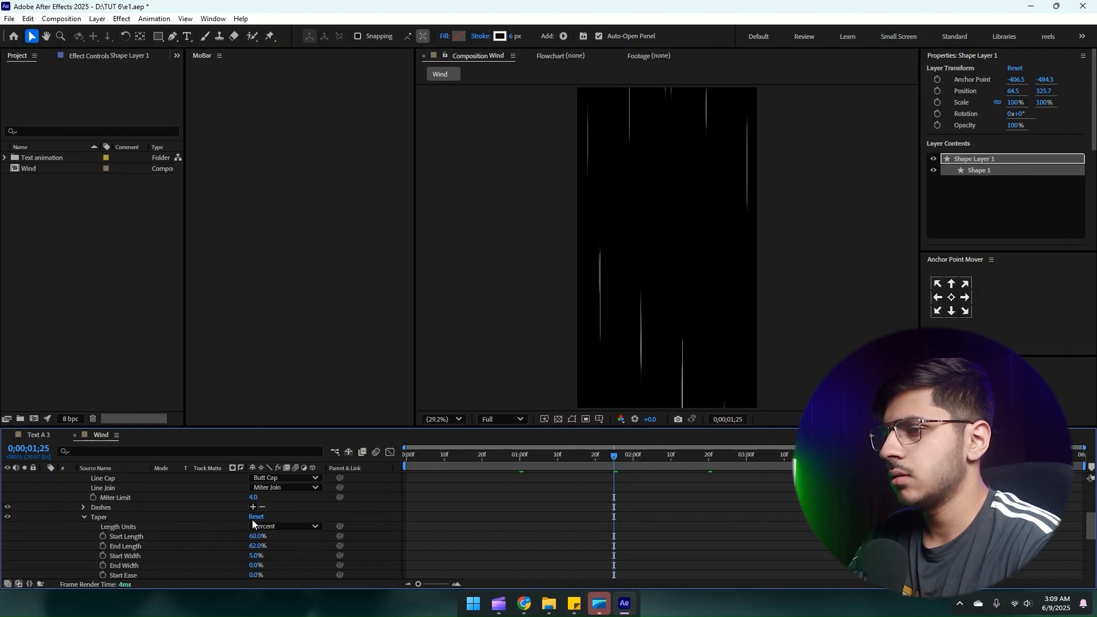
Step: Move Shape Layer 1 below the frame to Position 64.5, 3040.7 and keyframe it at the start of the composition
scroll(238, 533, "up", 5)
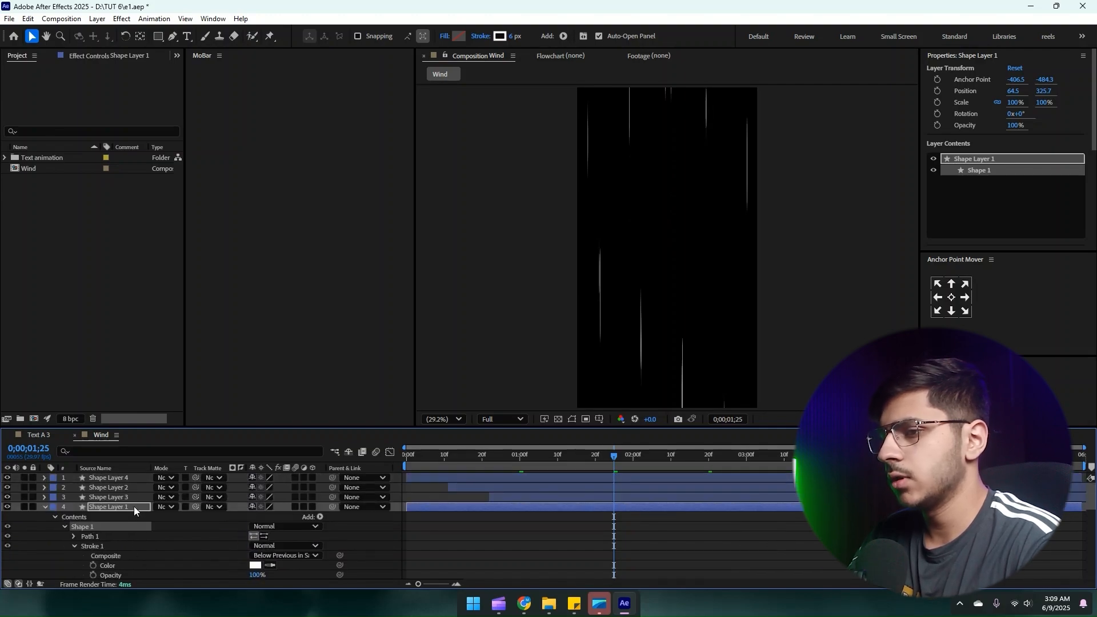
left_click(133, 506)
key("p")
left_click_drag(271, 516, 1096, 560)
left_click_drag(271, 516, 737, 524)
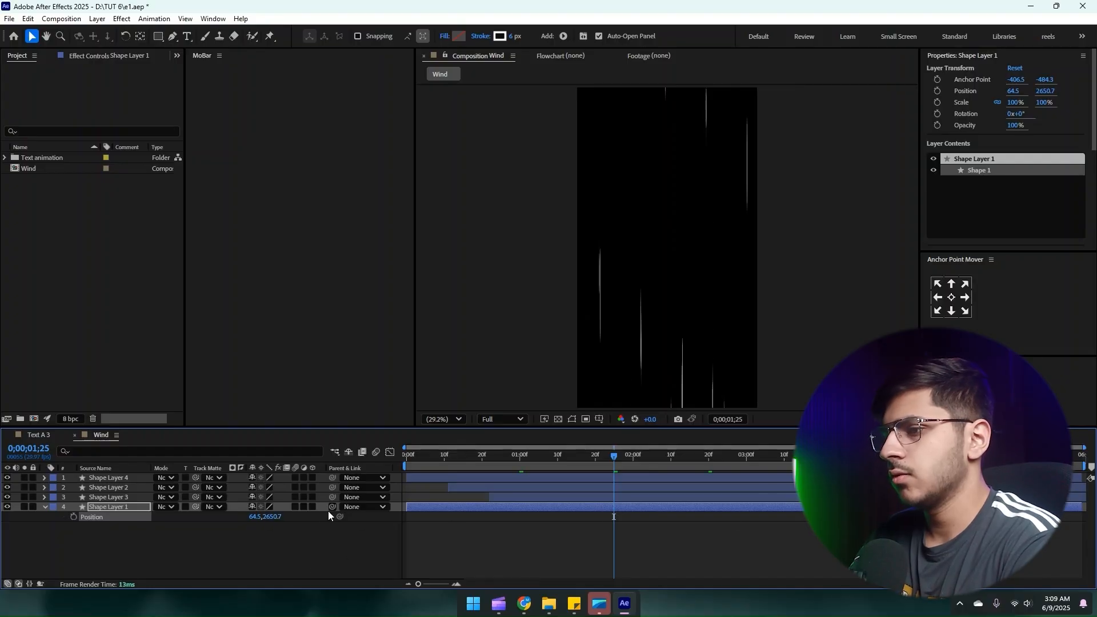
left_click_drag(274, 520, 491, 523)
key("Home")
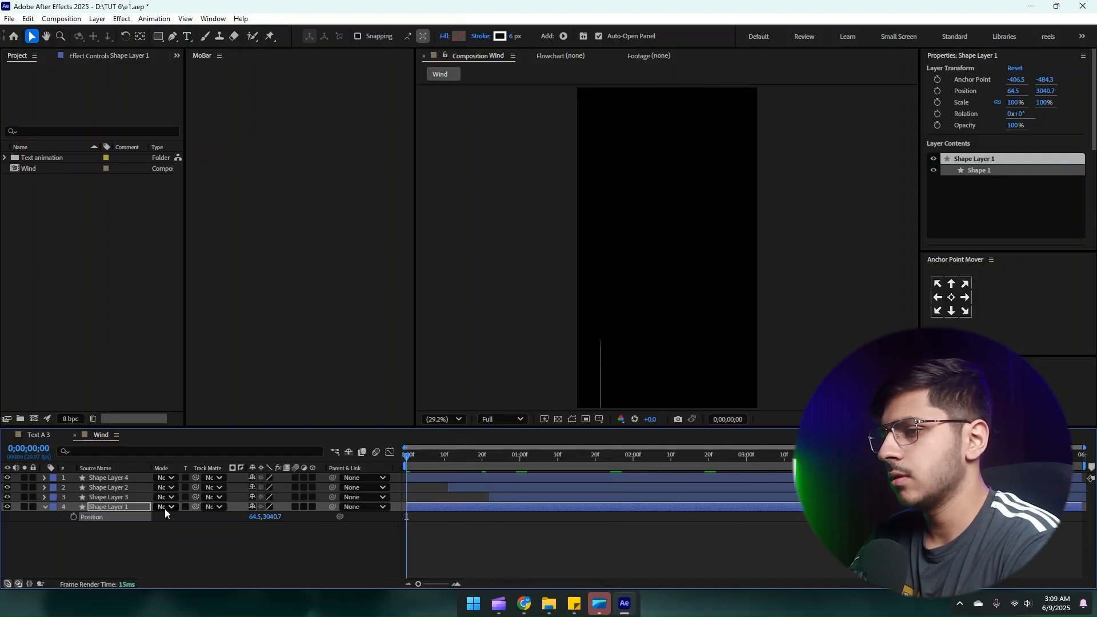
Step: Add a second Shape Layer 1 Position keyframe at 0;00;00;26 with Y at -617, moving the lines above the frame
left_click_drag(435, 468, 503, 470)
left_click_drag(269, 517, 59, 535)
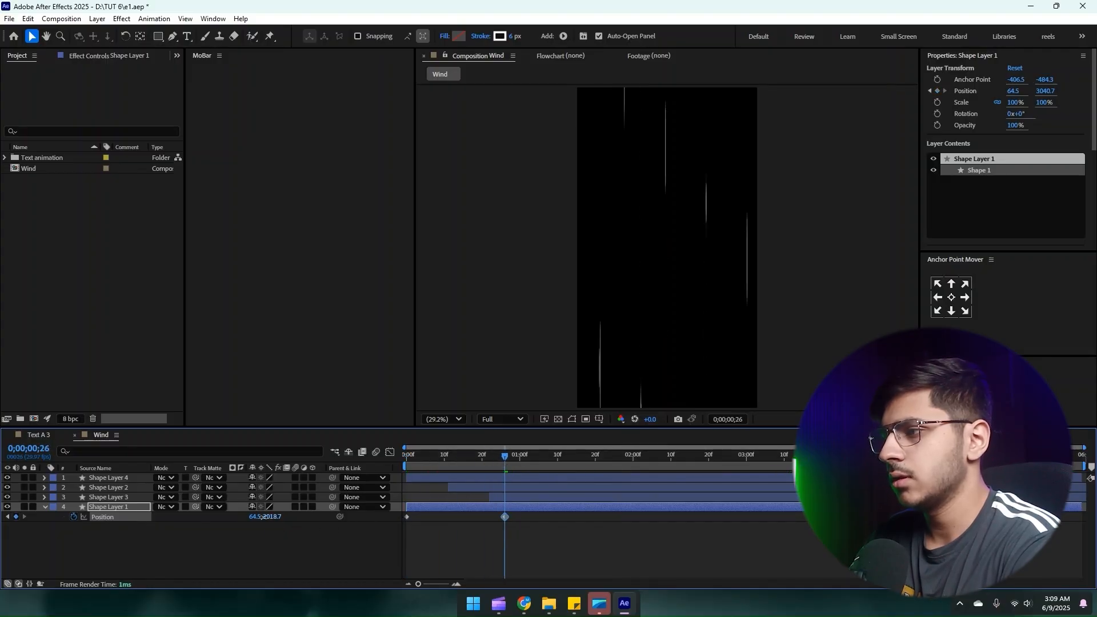
left_click(273, 516)
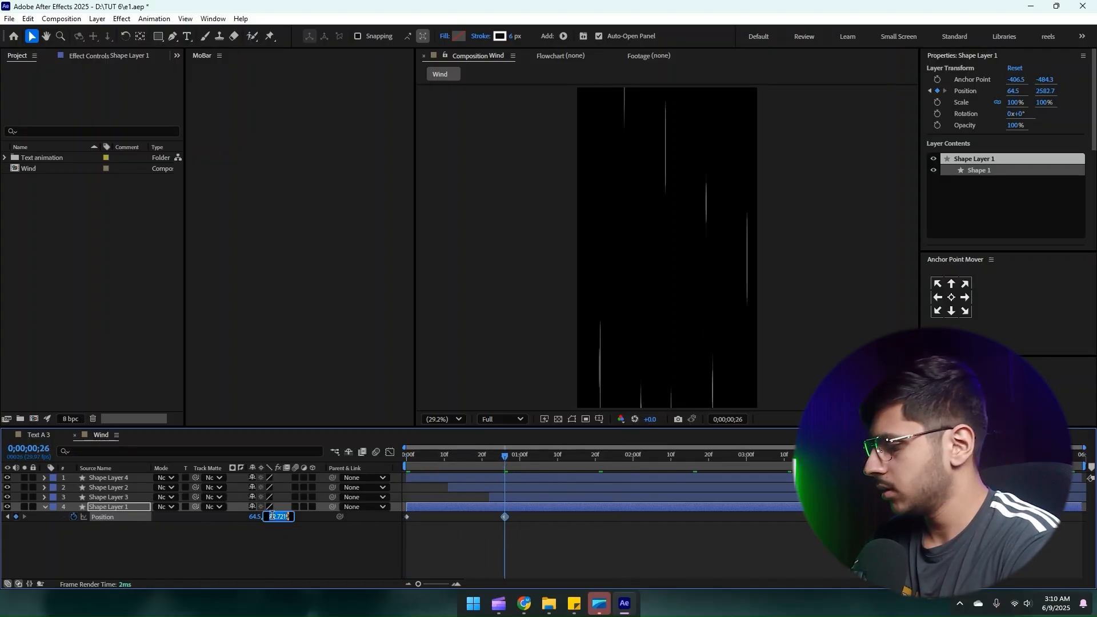
type("1000")
key("Return")
left_click(271, 517)
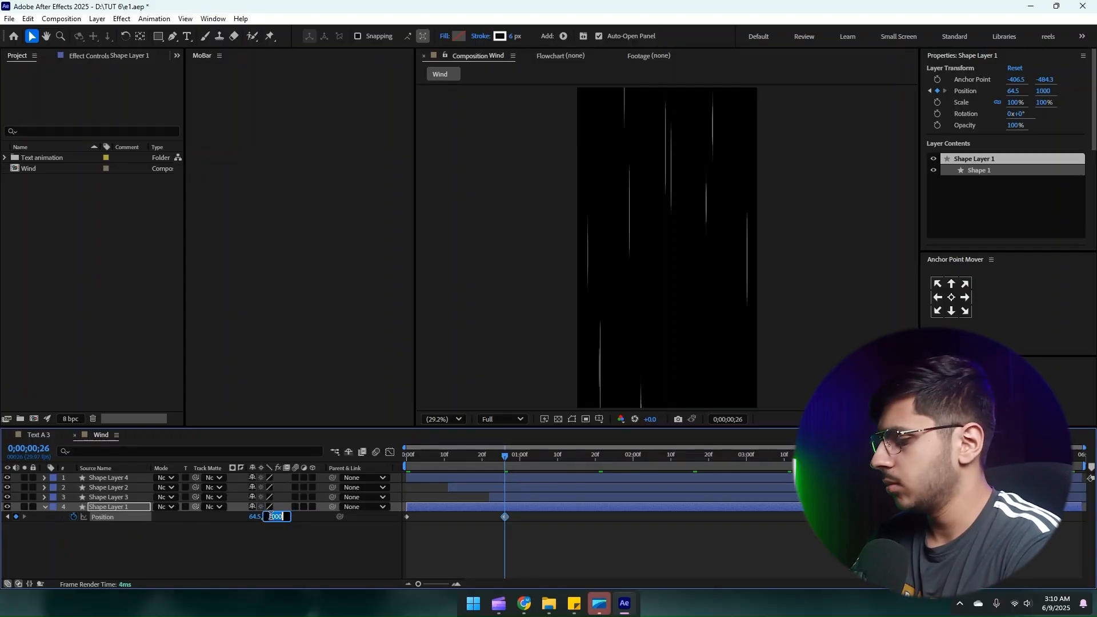
type("500")
key("Return")
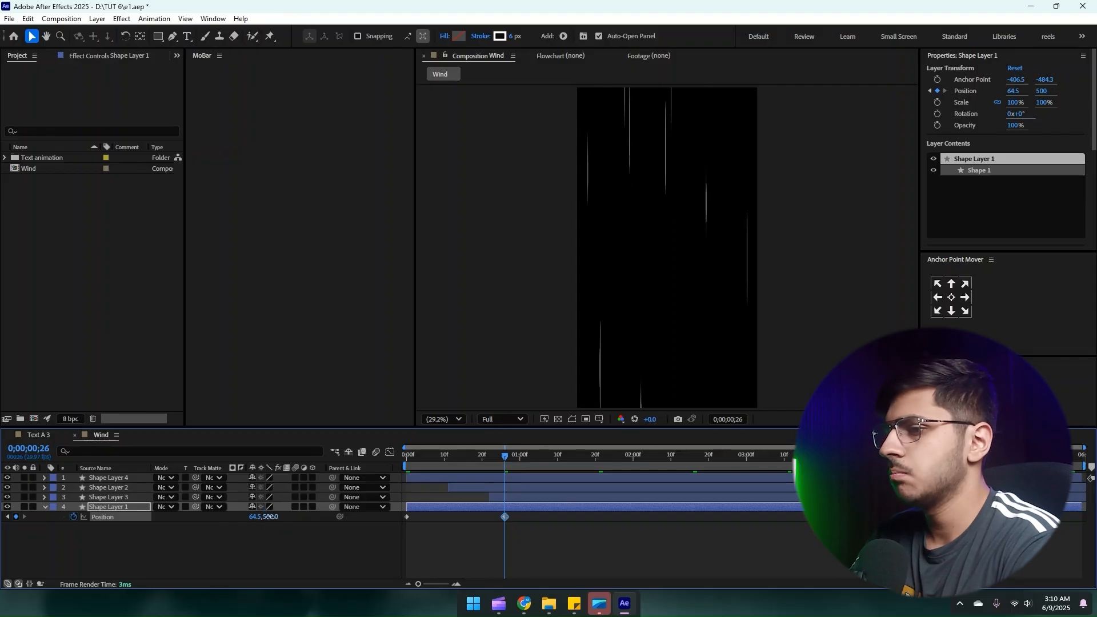
left_click(271, 517)
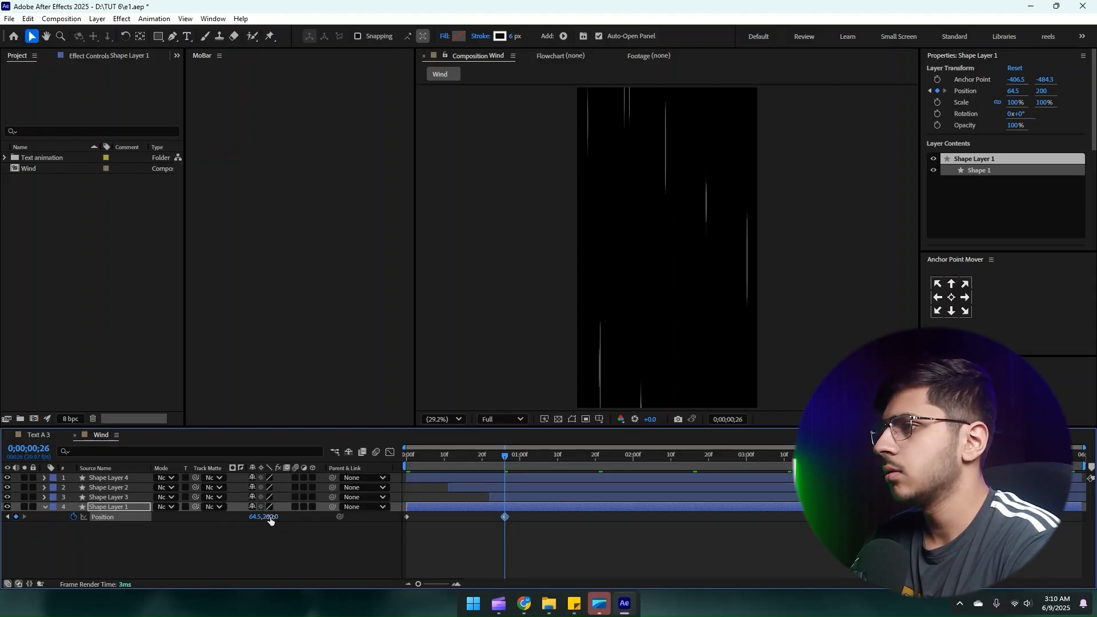
left_click_drag(274, 519, 16, 540)
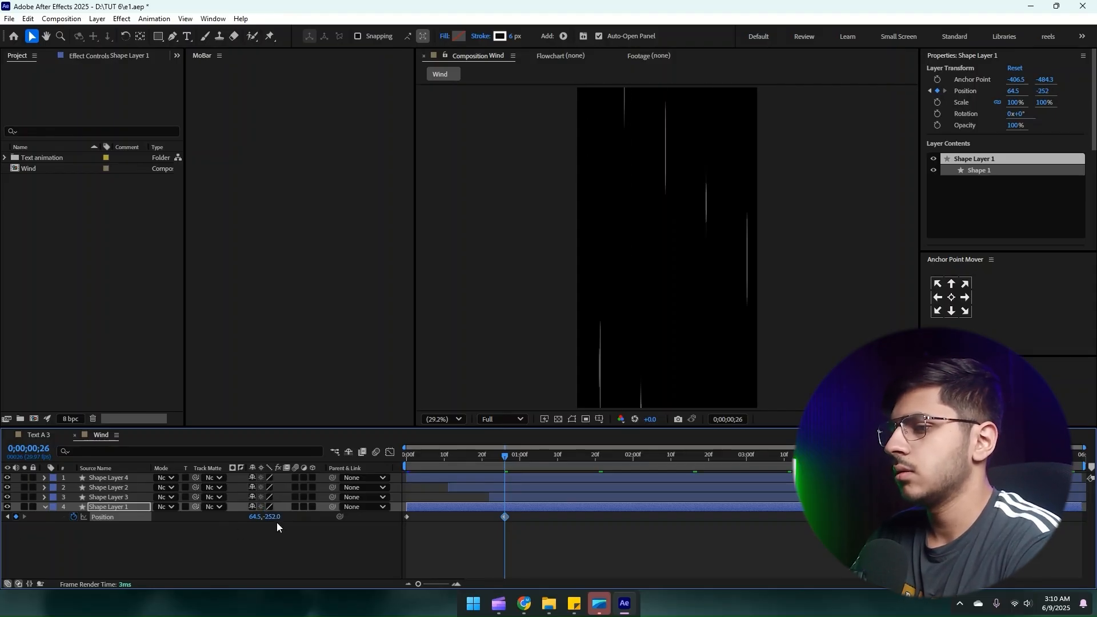
left_click(277, 523)
left_click_drag(274, 519, 66, 533)
left_click(135, 540)
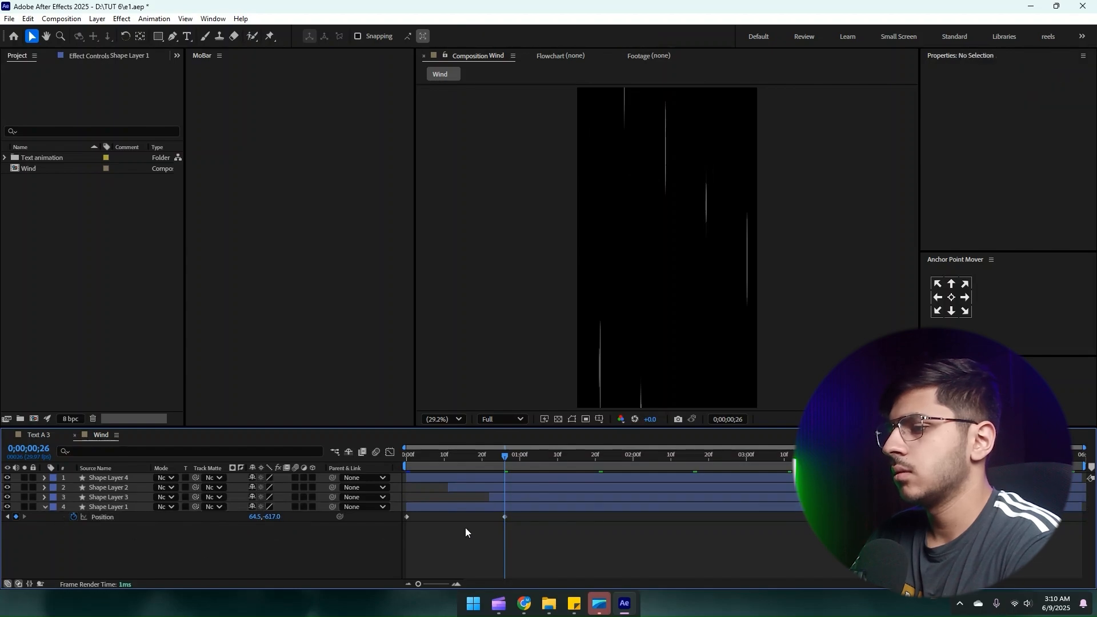
Step: Preview the lines and stagger Shape Layers 2, 1 and 3 to start at about frames 3, 11 and 27
key("Home")
key("space")
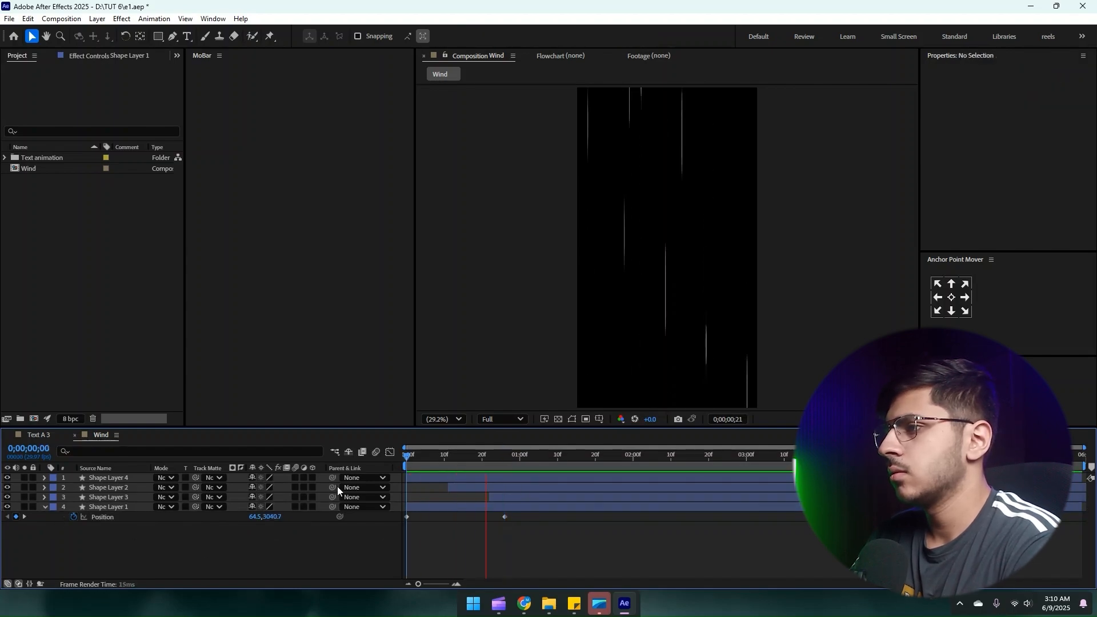
key("space")
left_click(232, 518)
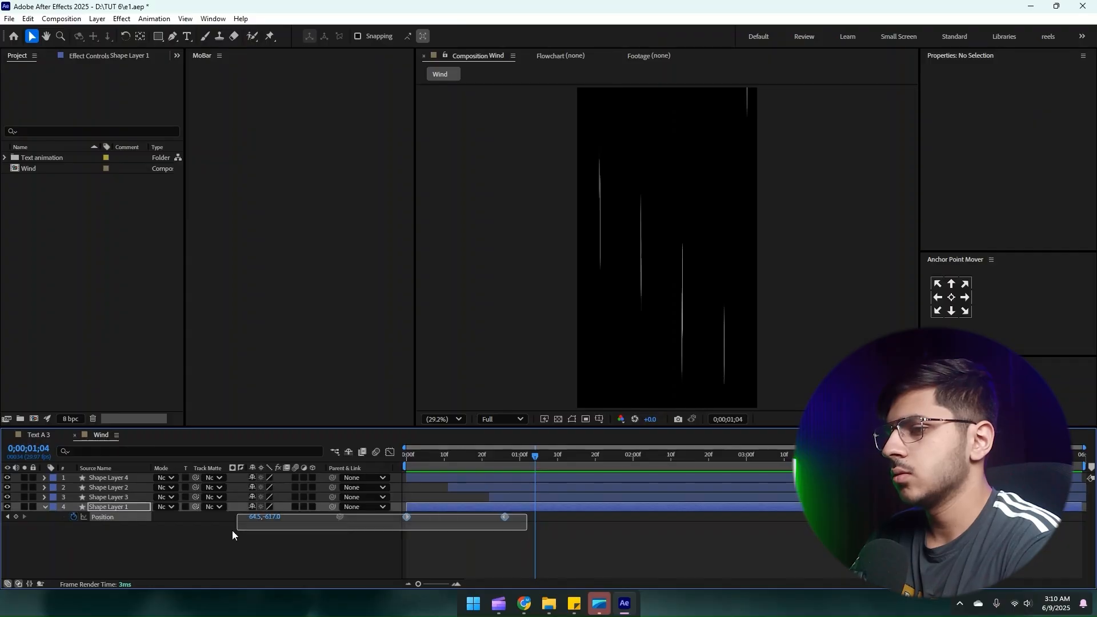
left_click(7, 517)
left_click_drag(444, 507, 572, 506)
key("space")
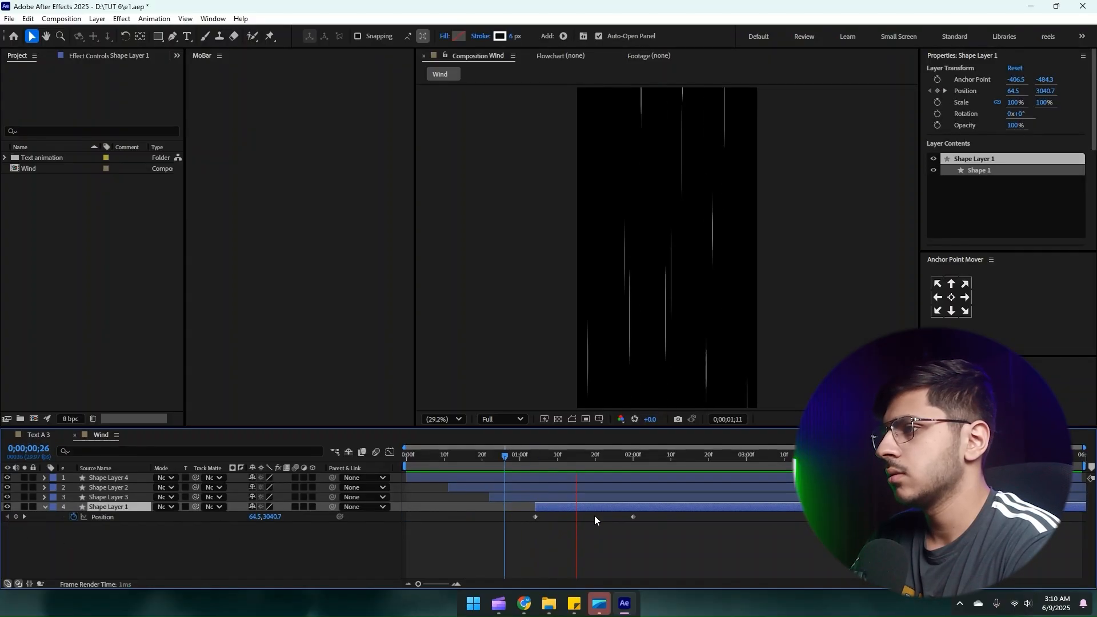
key("space")
left_click_drag(595, 508, 615, 508)
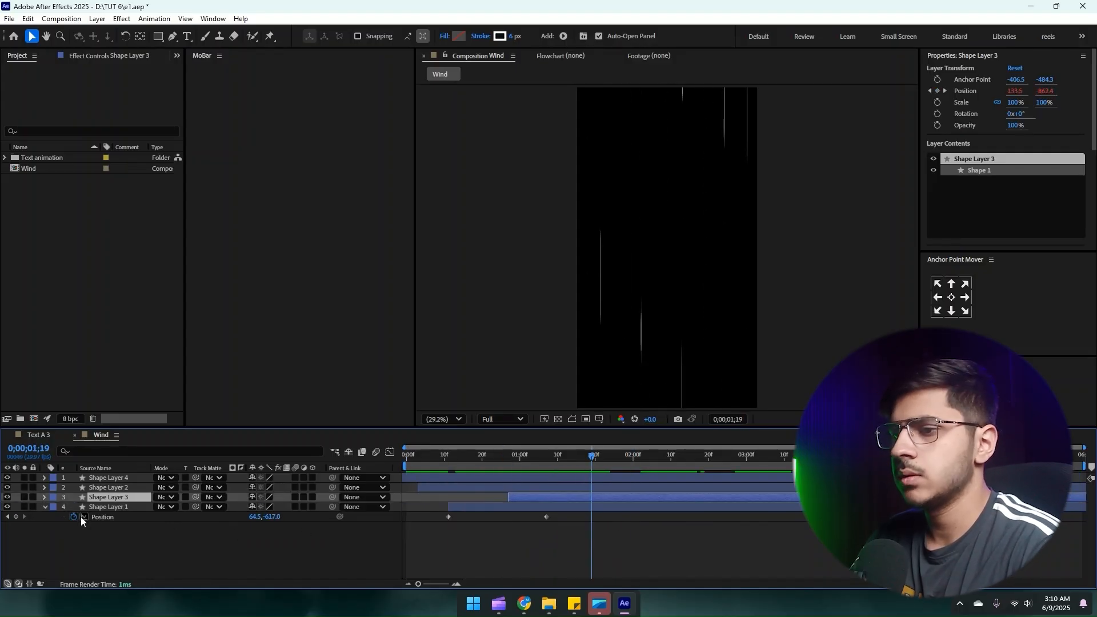
Step: Loop Shape Layer 1's Position animation with a loopOut() expression and preview all the wind lines from the start
left_click(73, 517, "alt")
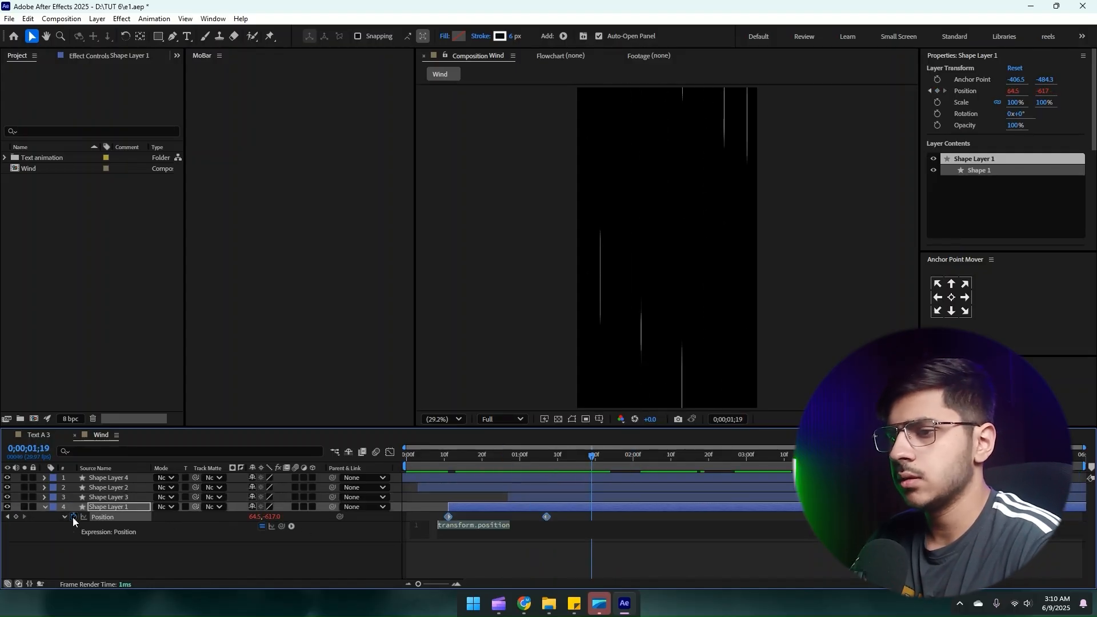
type("loop")
key("Down")
key("Down")
key("Return")
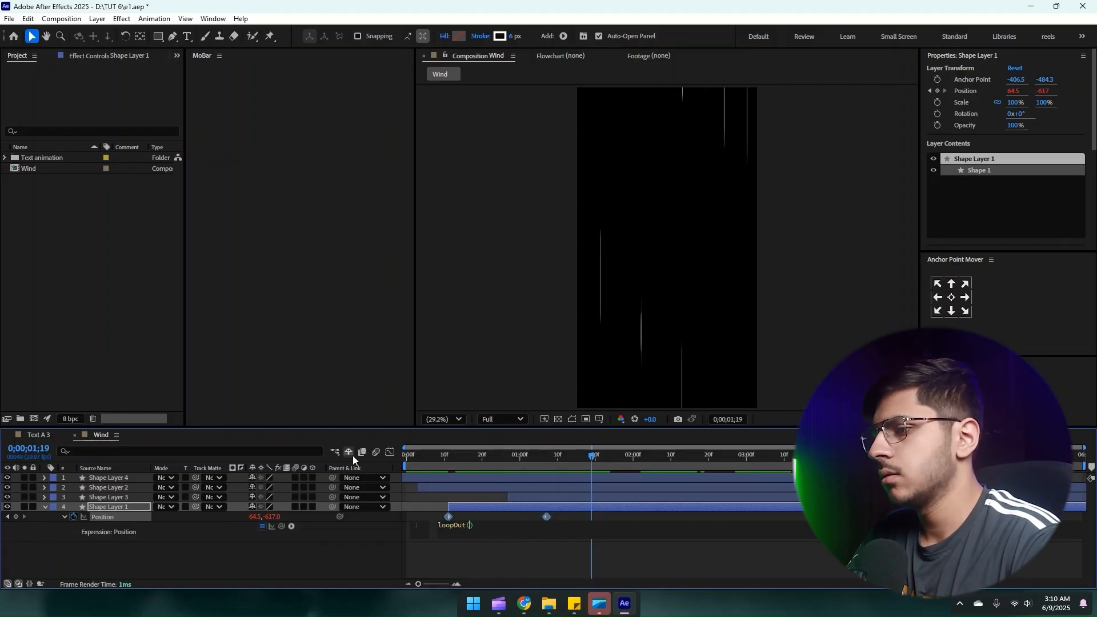
left_click_drag(414, 456, 394, 457)
key("space")
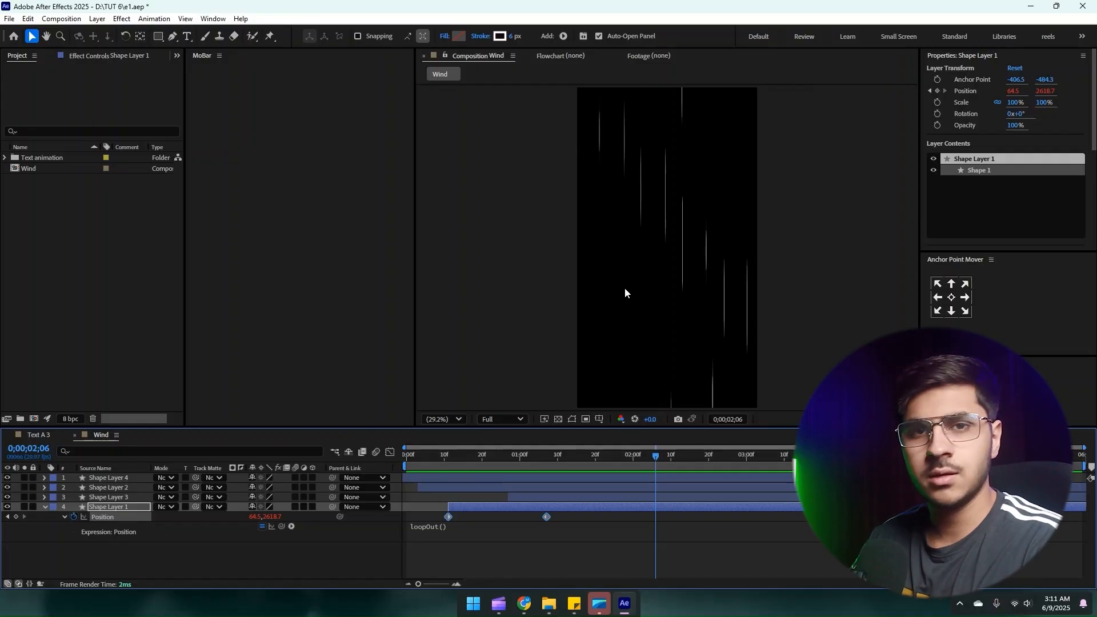
Step: Collapse Shape Layer 1's properties and create a new 1080 x 1920 composition named Light
key("u")
left_click(74, 390)
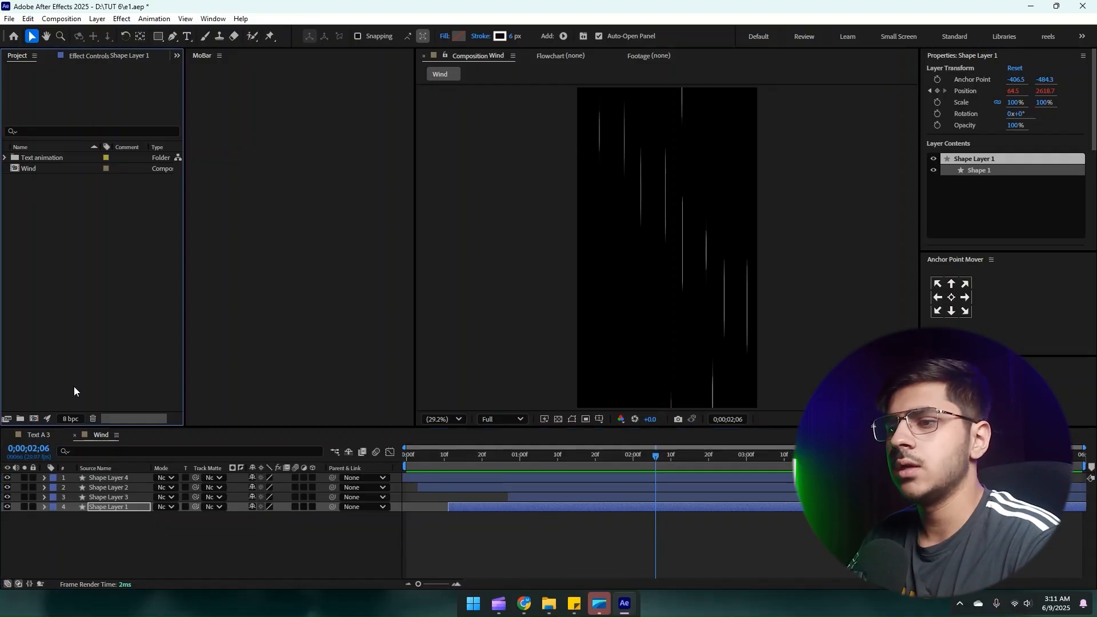
right_click(70, 325)
left_click(102, 334)
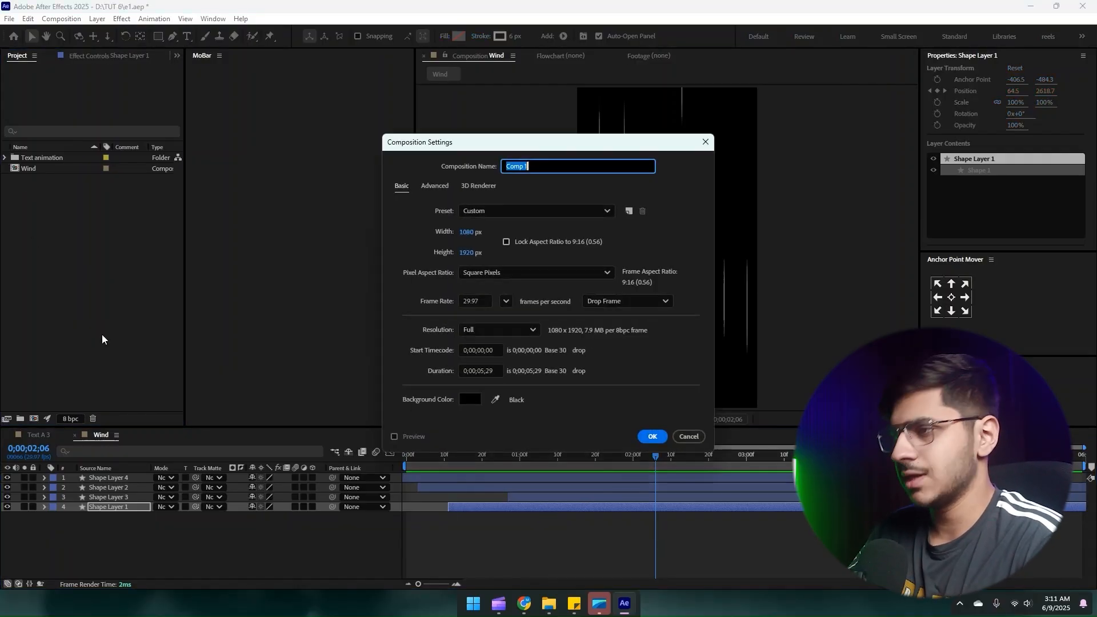
type("Light")
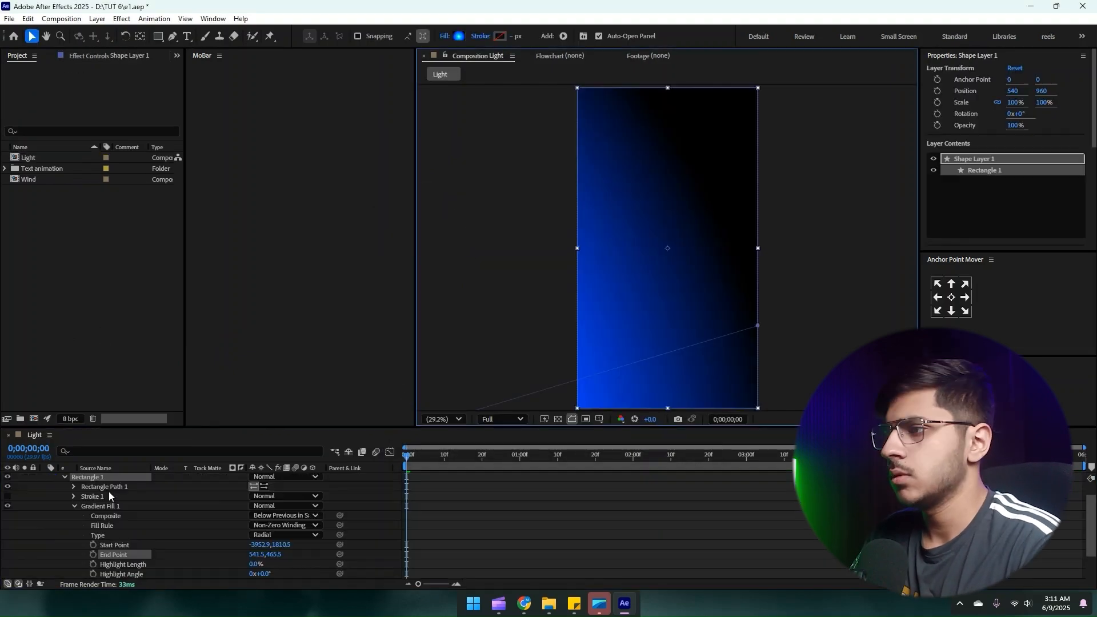
Step: Collapse and deselect the blue gradient background layer, and draw a circle in the upper middle of the frame with the Ellipse tool
left_click(45, 479)
left_click(141, 528)
left_click(102, 477)
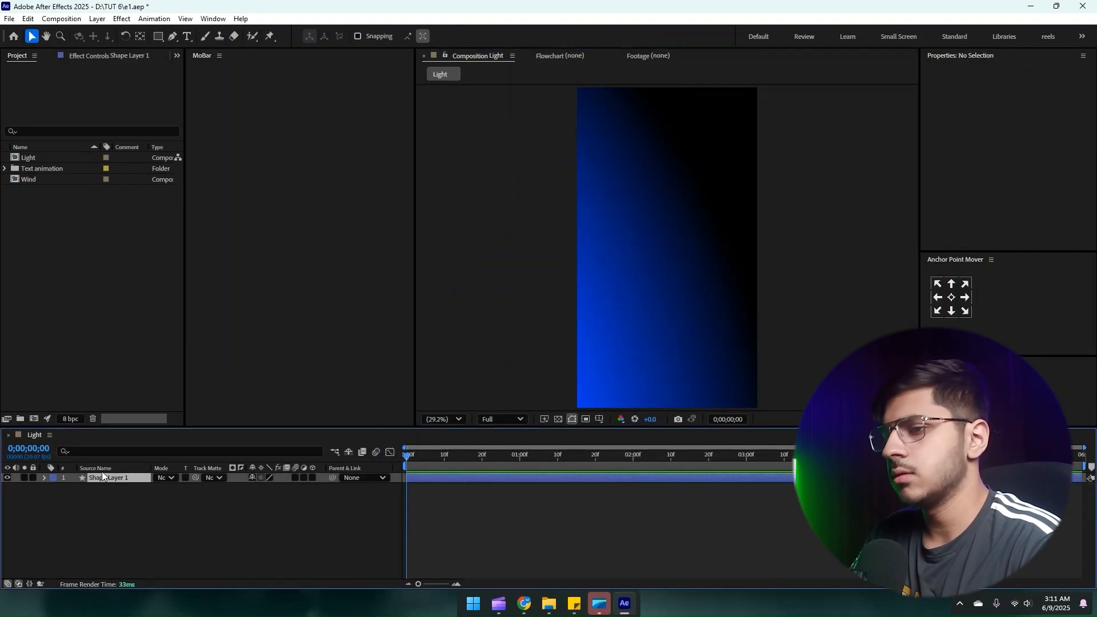
left_click(158, 37)
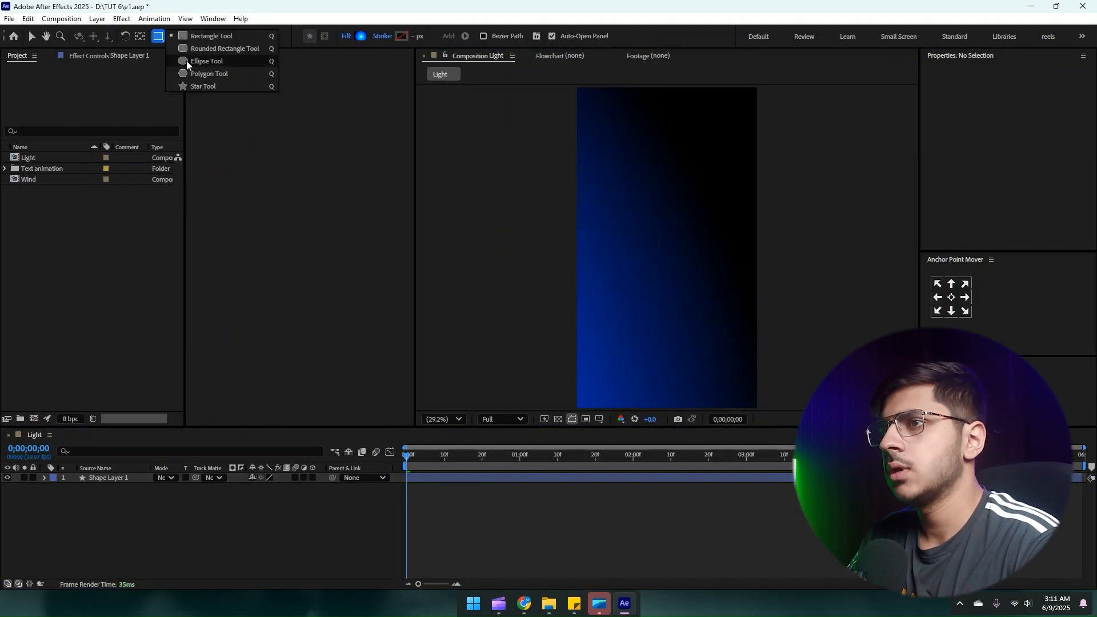
left_click(189, 62)
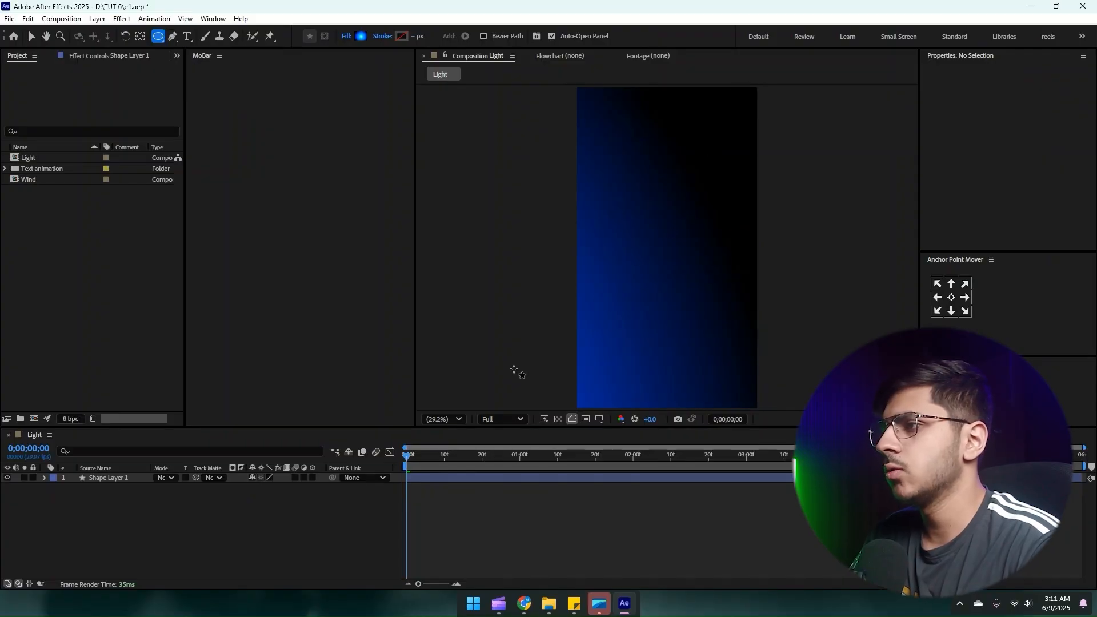
left_click(520, 369)
left_click(158, 37)
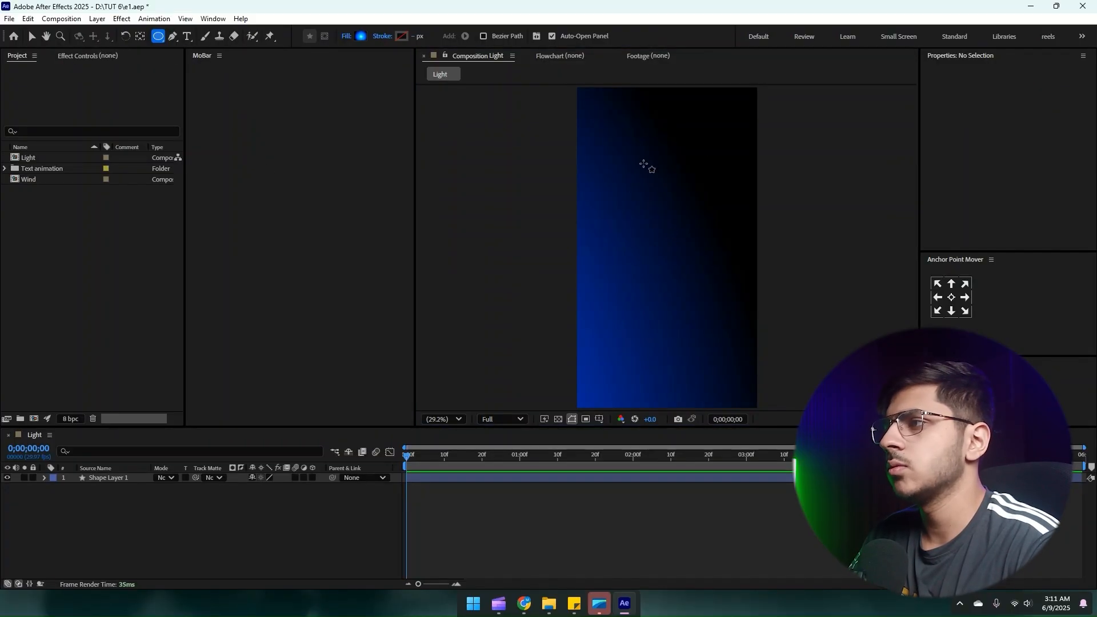
left_click_drag(625, 150, 704, 229)
Step: Give the circle a solid white FFFFFF fill and center its anchor point
left_click(346, 36)
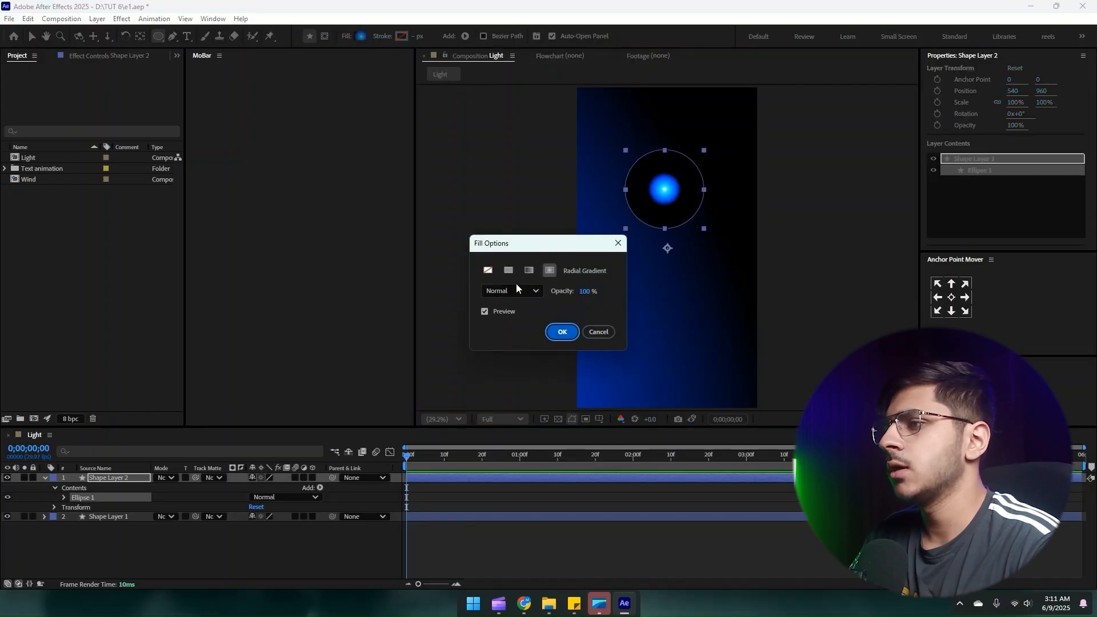
left_click(563, 332)
left_click(361, 36)
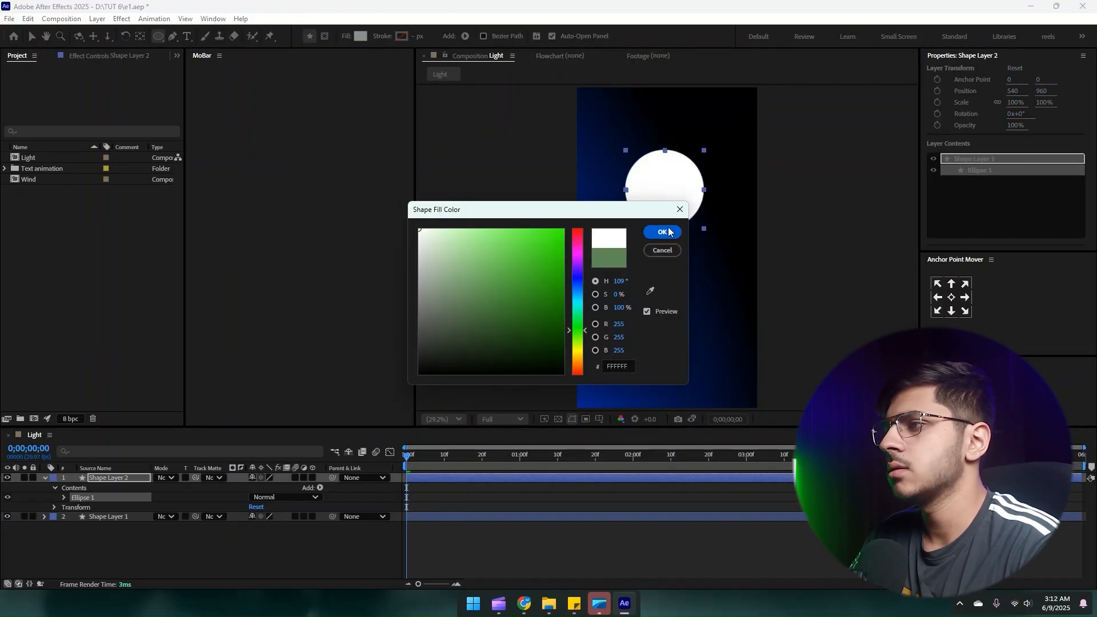
left_click(661, 232)
key("v")
left_click(951, 297)
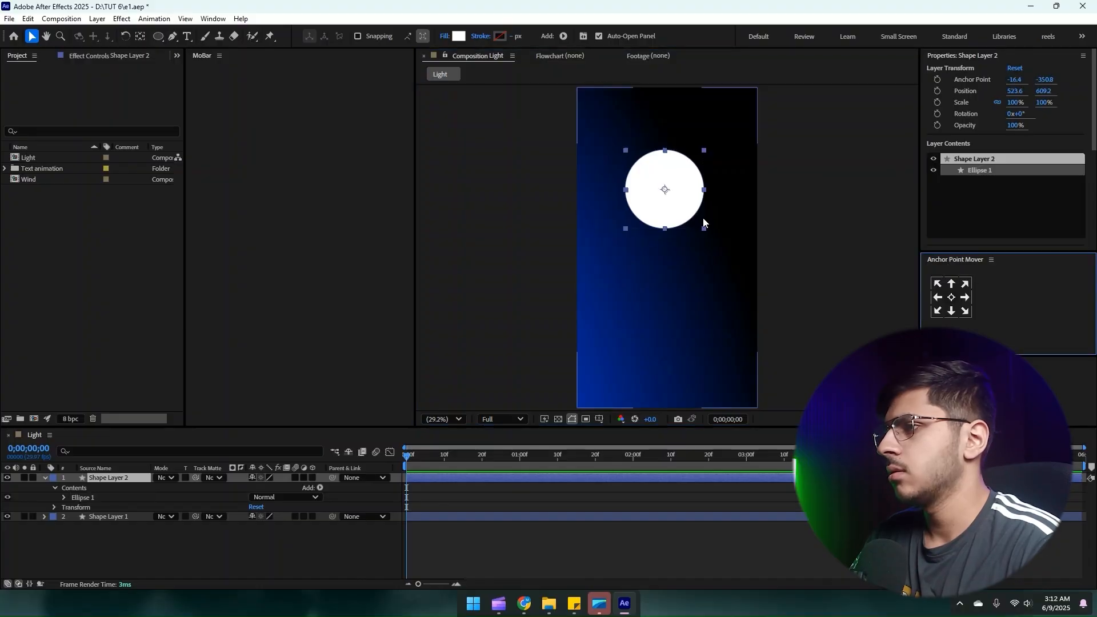
Step: Apply the Radial Blur effect to the circle and move the circle to the frame's upper-right corner, at about 944.6, 167.7
key("ctrl+space")
type("radial")
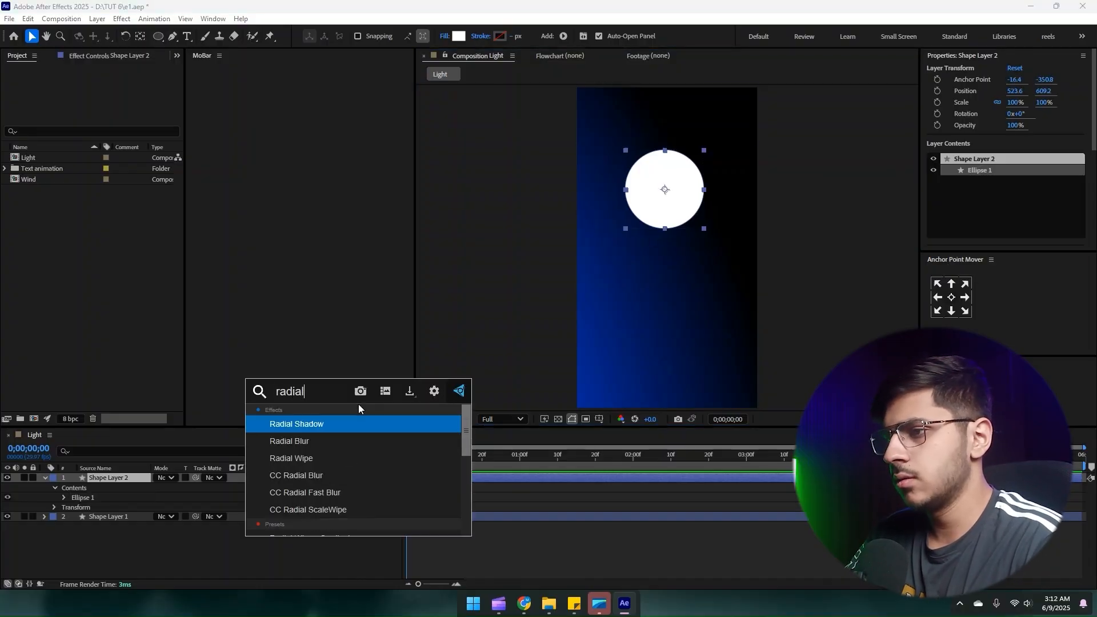
key("Down")
key("Return")
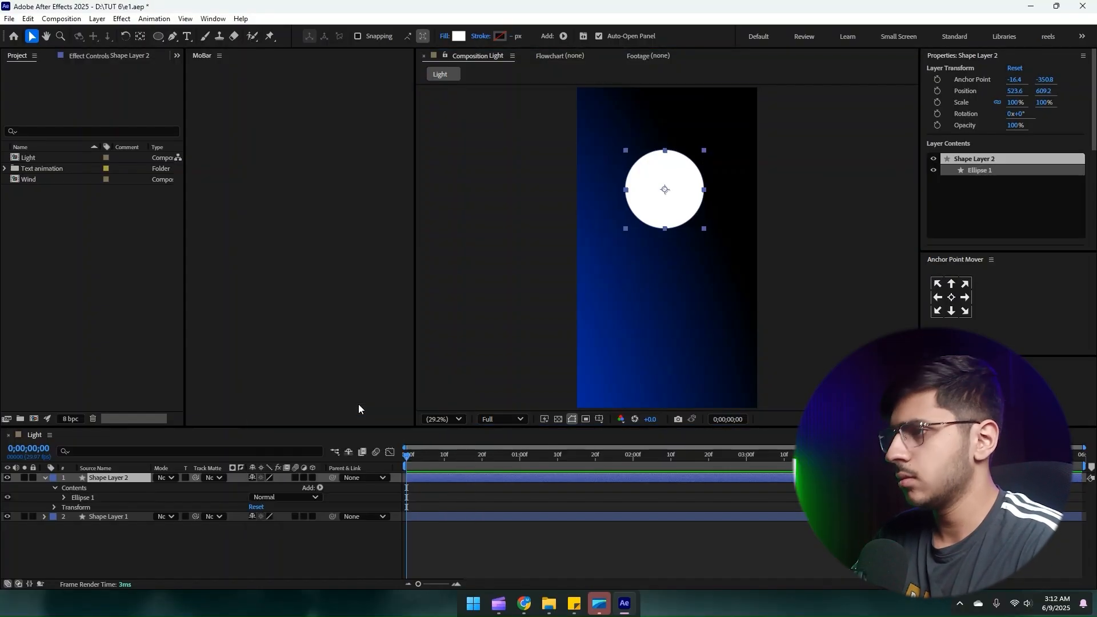
left_click_drag(680, 191, 750, 117)
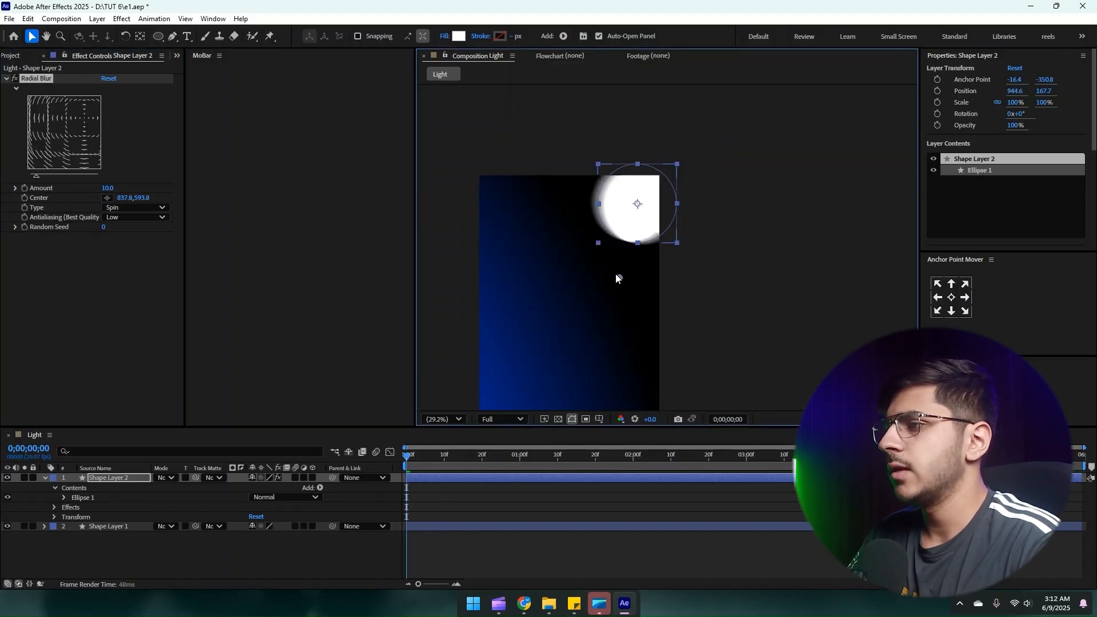
Step: Configure Radial Blur with its center at about 1337.4, -299.5 outside the corner, Amount 374, Type Zoom and Antialiasing High
mouse_move(616, 274)
left_mouse_down()
mouse_move(606, 285)
mouse_move(702, 125)
left_mouse_up()
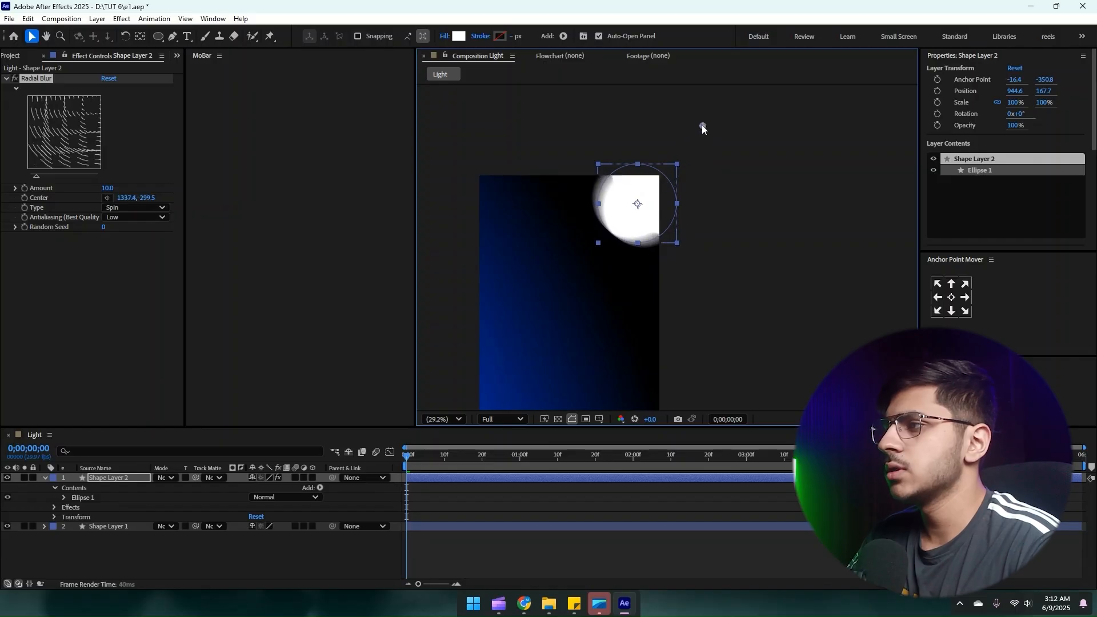
left_click_drag(110, 190, 144, 202)
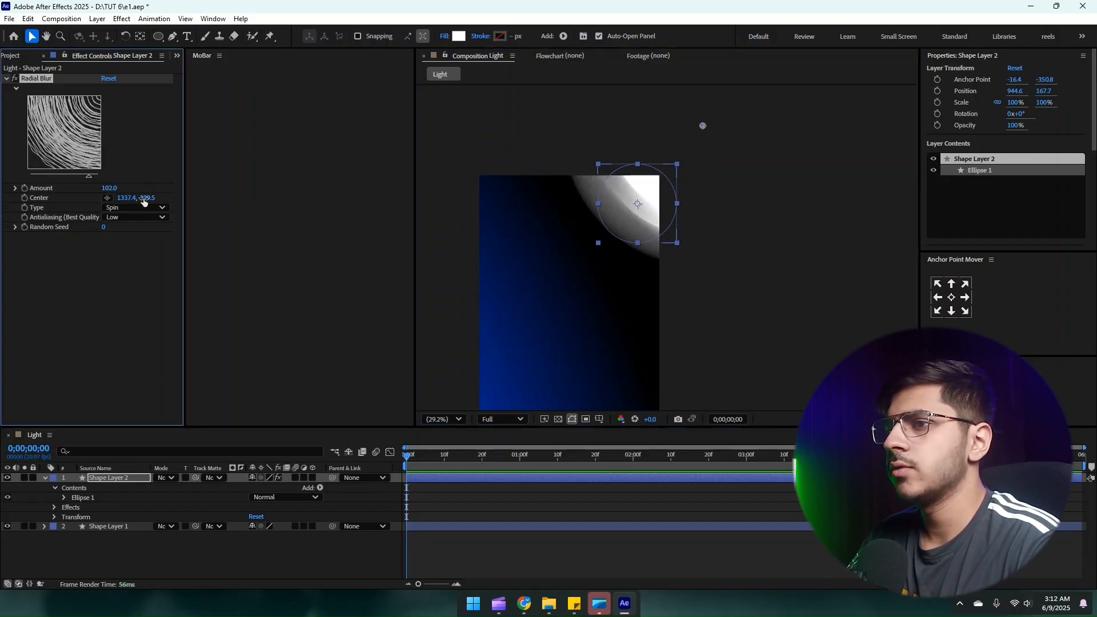
left_click(123, 209)
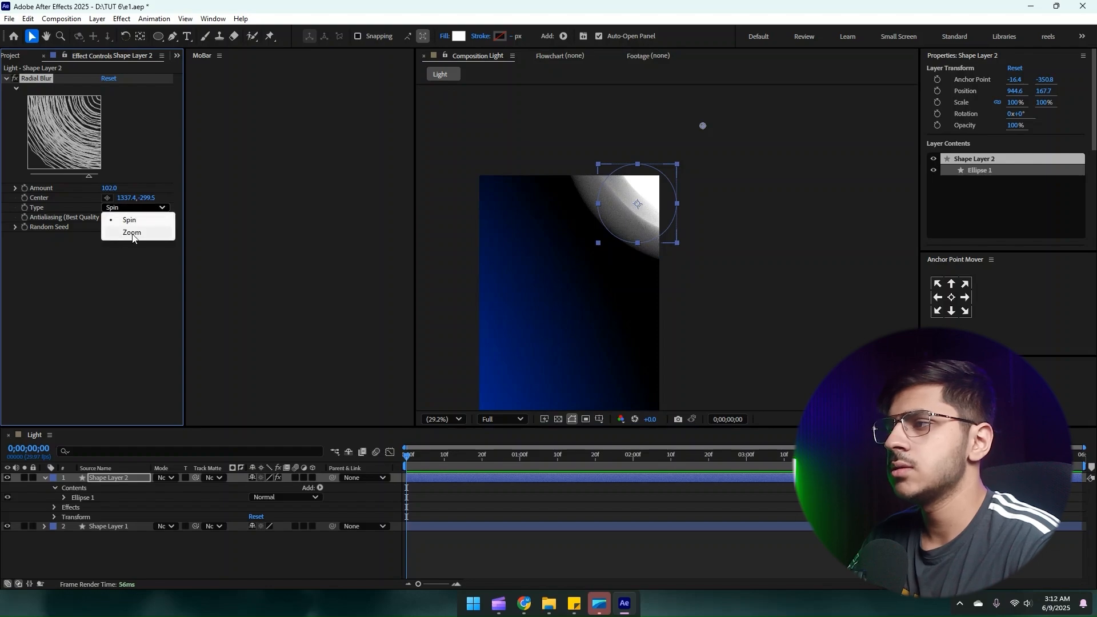
left_click(132, 233)
left_click(120, 217)
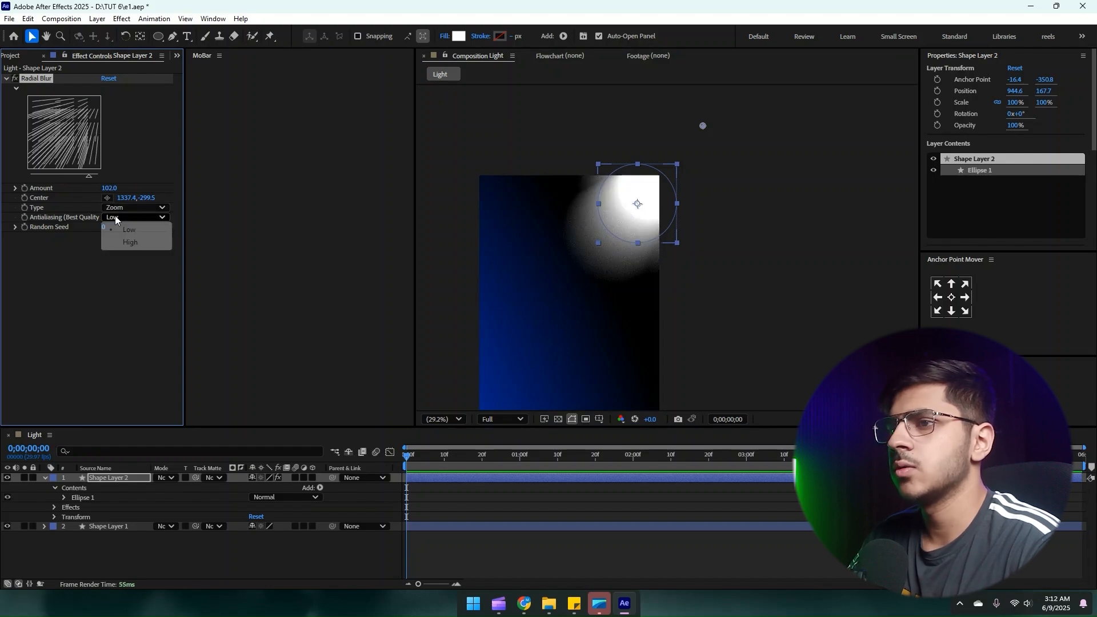
left_click(129, 242)
left_click_drag(538, 245, 565, 217)
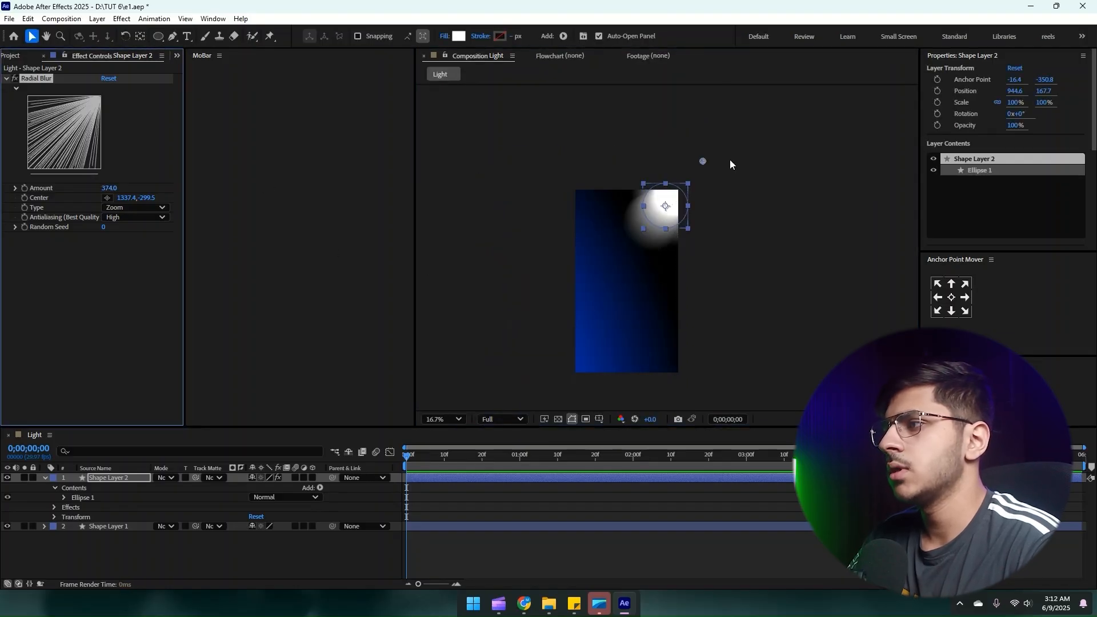
Step: Place the Radial Blur center just outside the frame's upper-right corner, at about 1223.4, -77.5, and hide the blue gradient layer
left_click_drag(703, 161, 748, 114)
left_click_drag(686, 166, 736, 147)
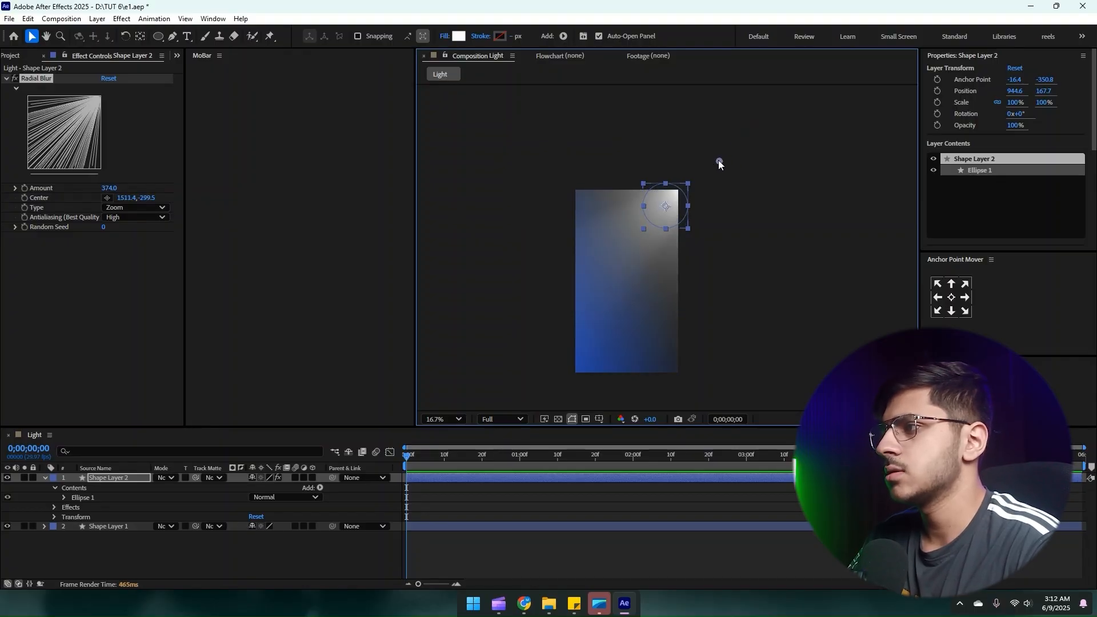
left_click_drag(719, 161, 700, 177)
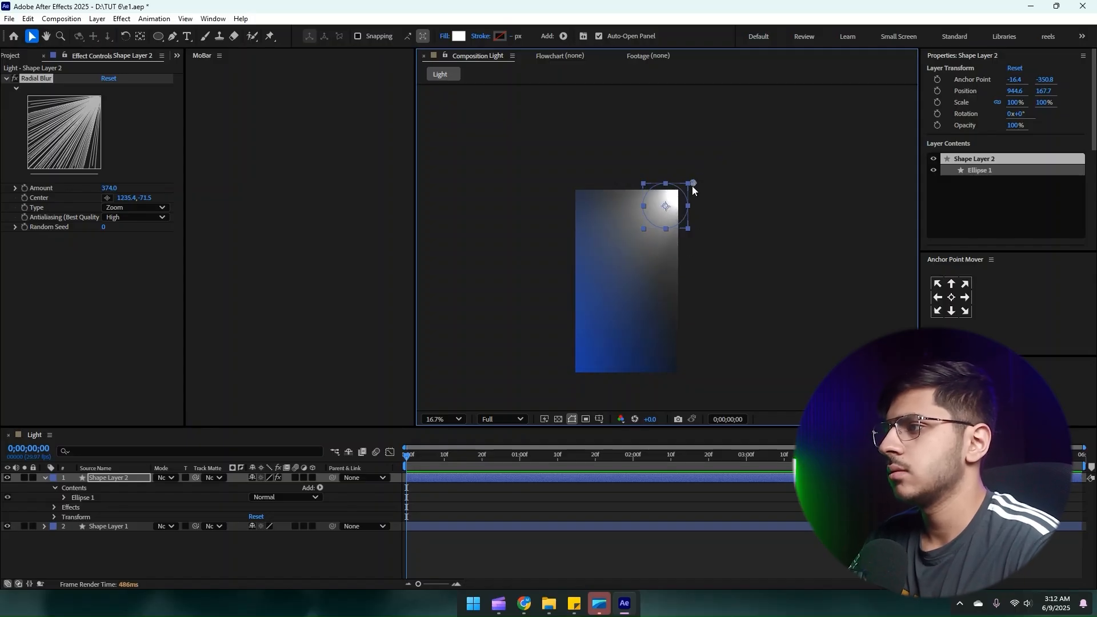
mouse_move(690, 190)
left_mouse_down()
mouse_move(682, 196)
mouse_move(693, 183)
left_mouse_up()
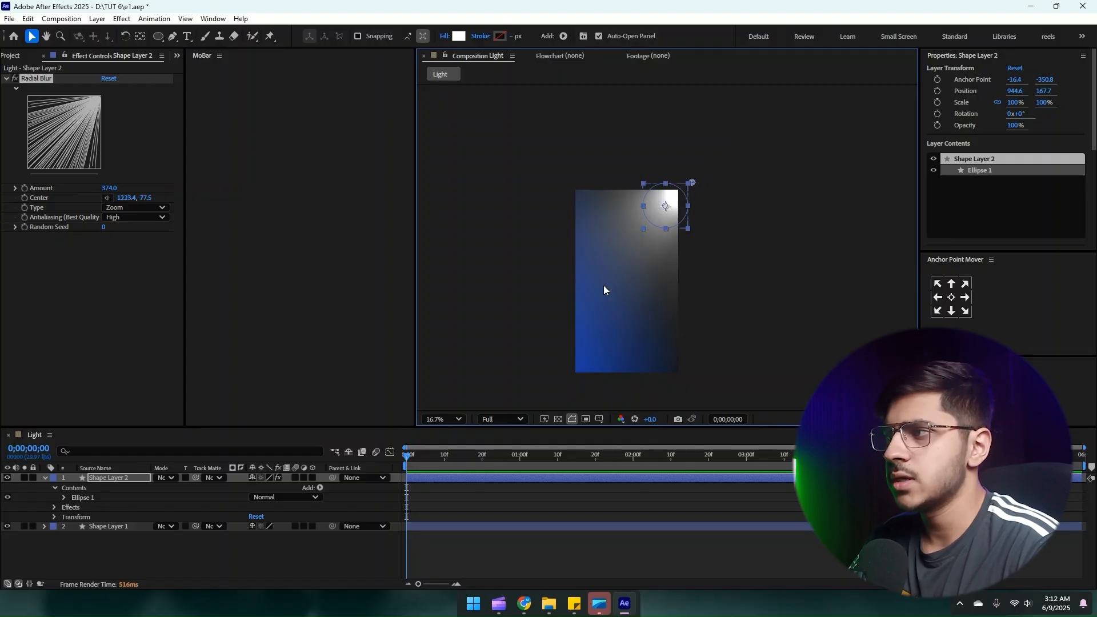
left_click(8, 527)
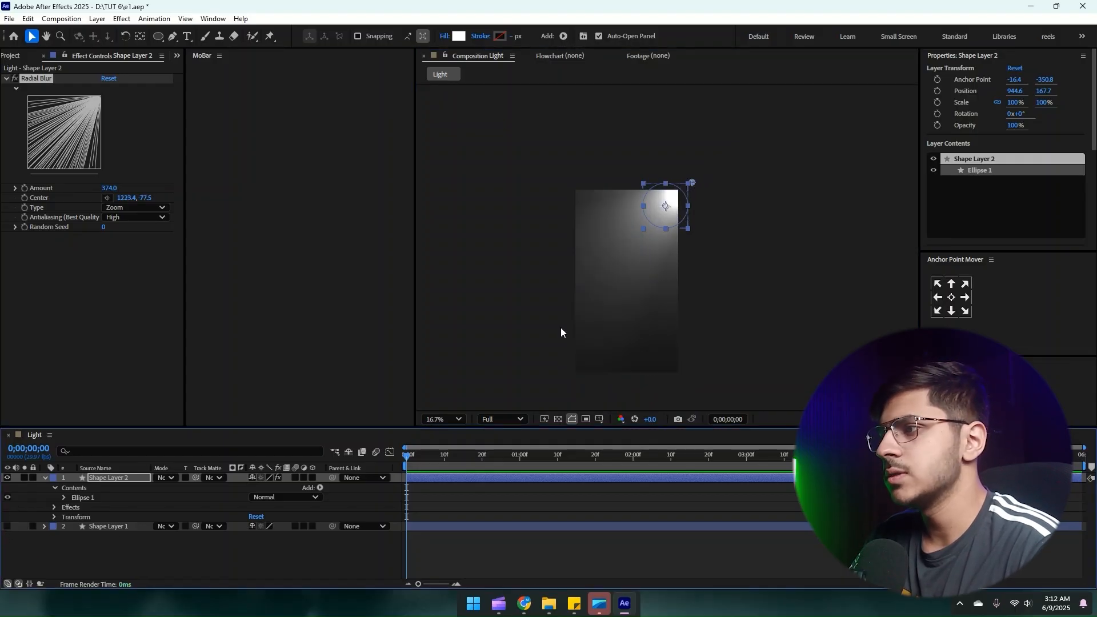
left_click(659, 289)
left_click(109, 479)
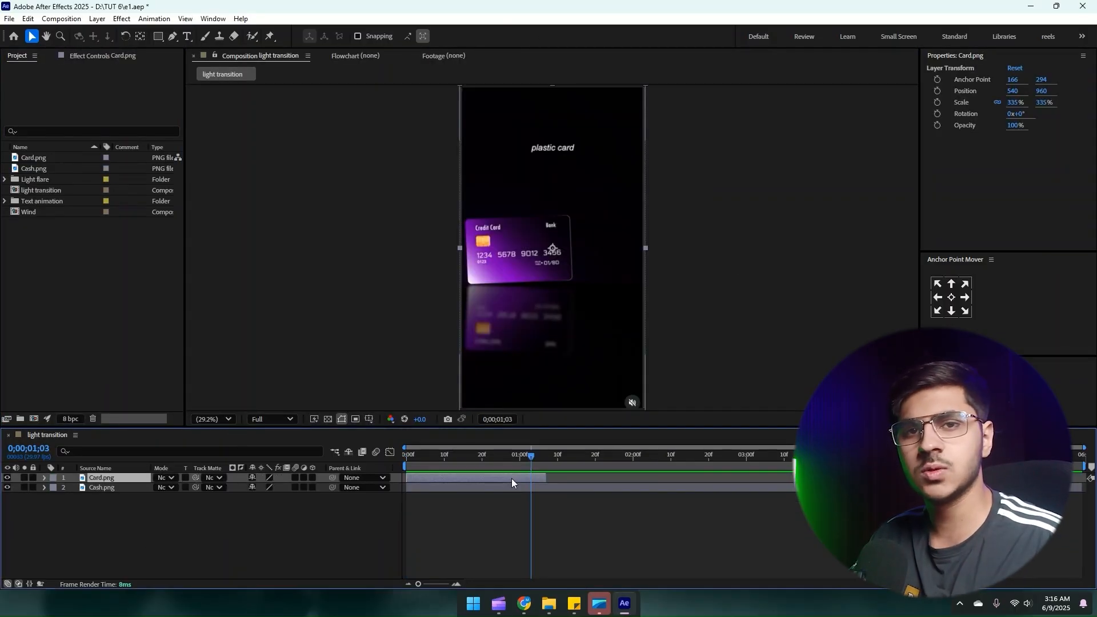
Step: Go to the cut between the card and cash layers at 0;00;01;07 and add an adjustment layer above them
left_click_drag(512, 462, 593, 463)
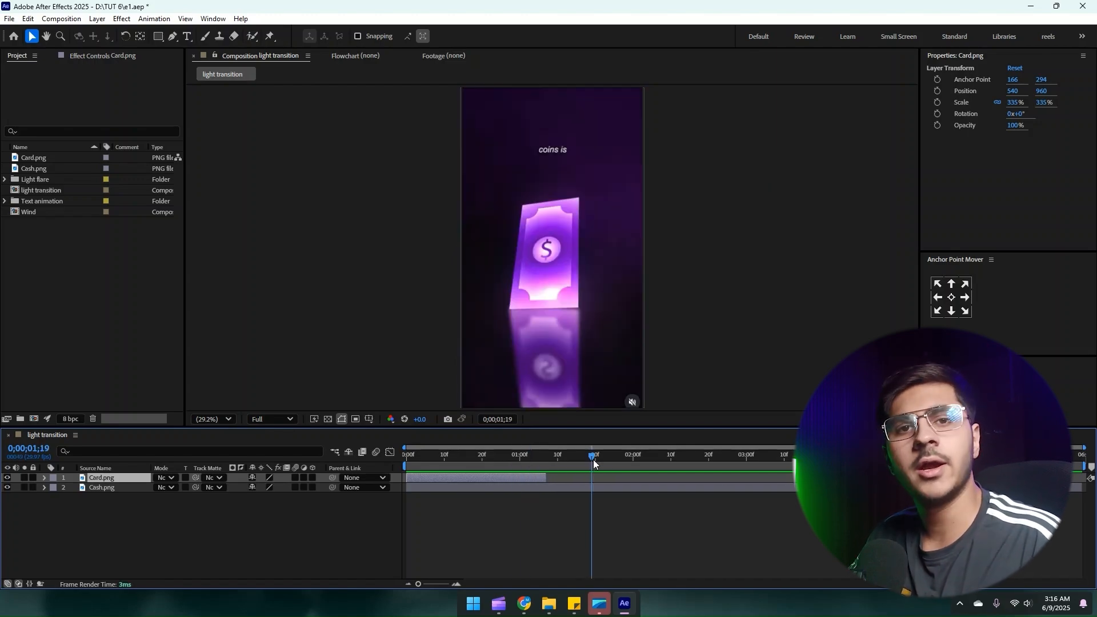
left_click_drag(593, 463, 547, 463)
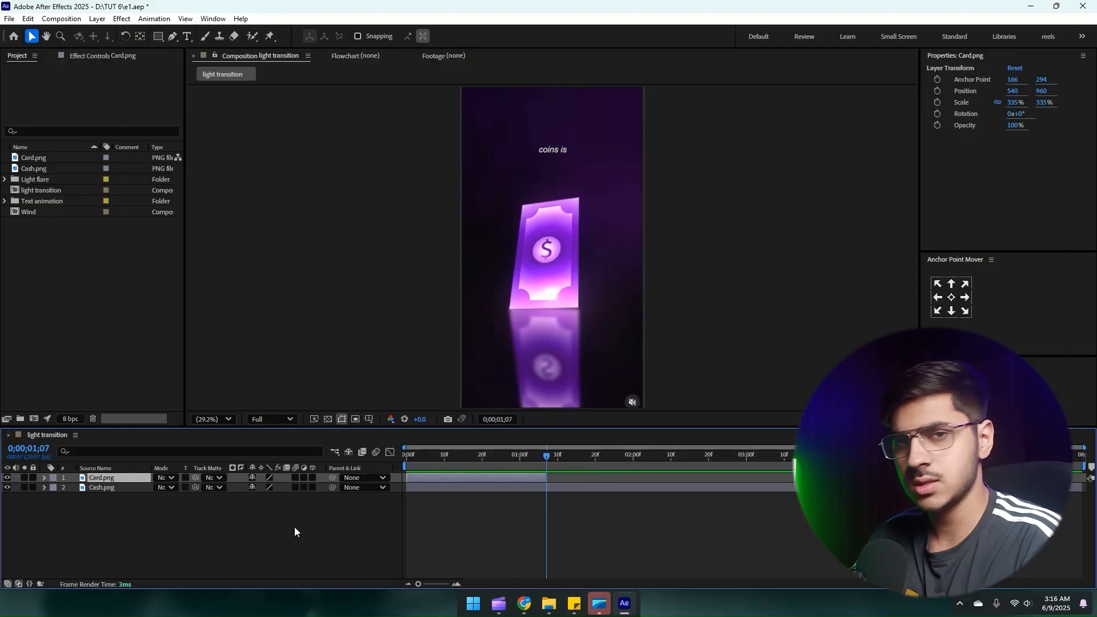
right_click(294, 527)
mouse_move(360, 392)
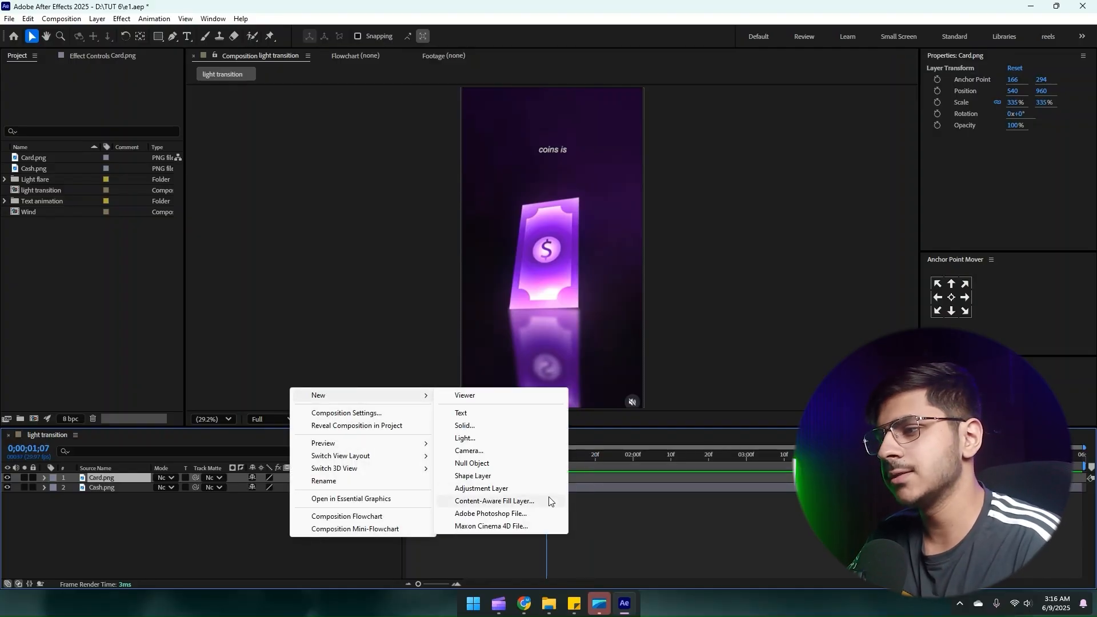
left_click(526, 488)
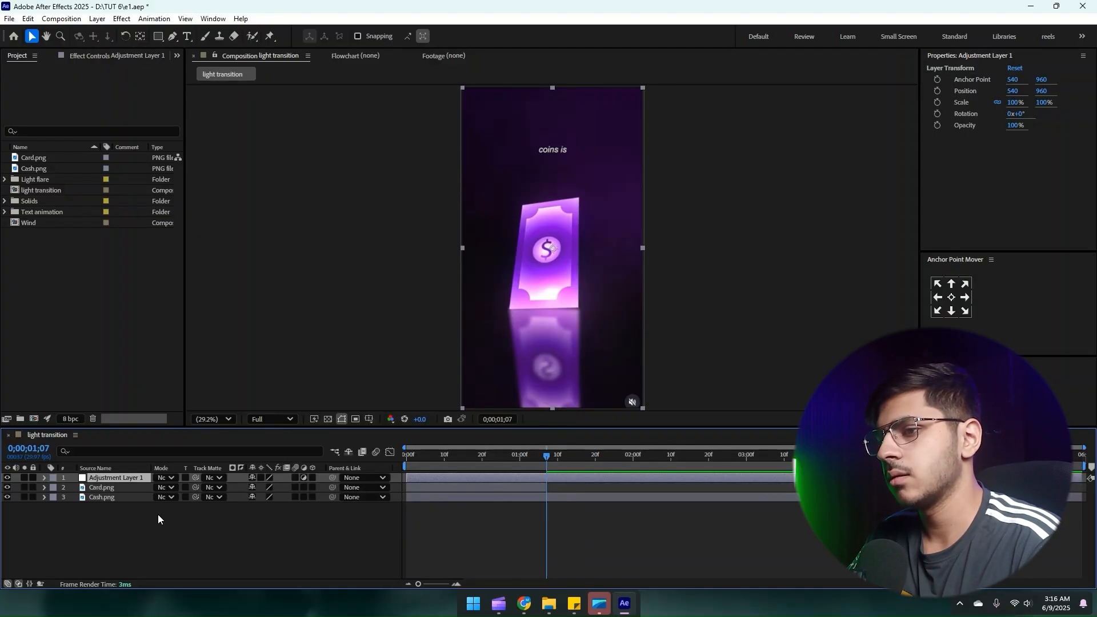
Step: Apply Lens Flare to the adjustment layer with Lens Type 105mm Prime and its center outside the upper-right corner, at about 1195.2, 1.4
key("ctrl+space")
type("lens")
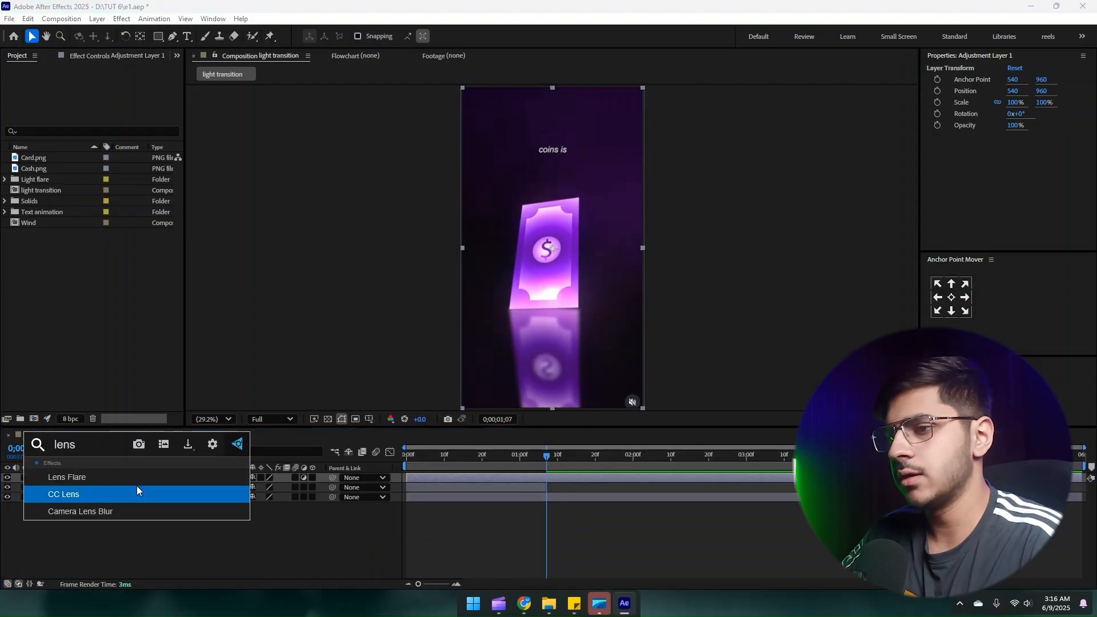
key("Up")
key("Return")
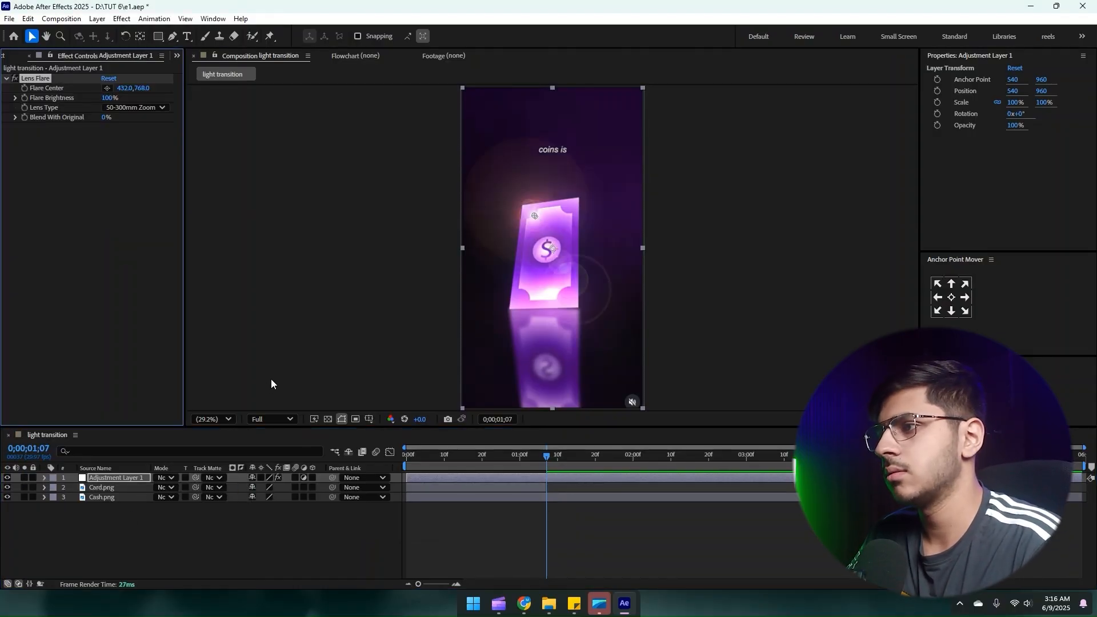
left_click_drag(534, 216, 662, 88)
left_click(130, 107)
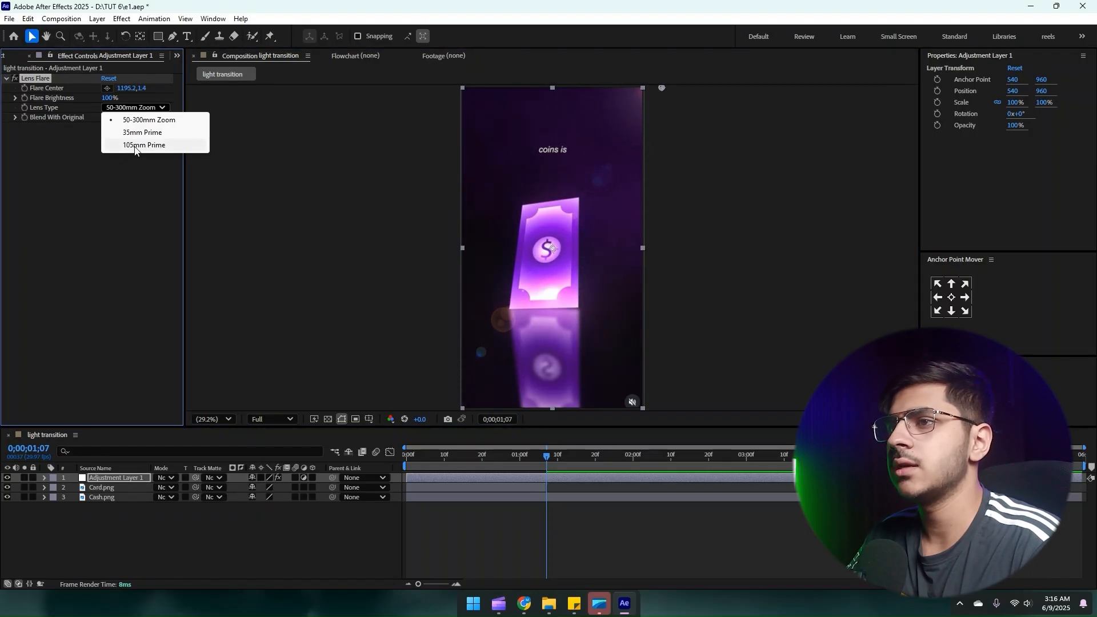
left_click(130, 148)
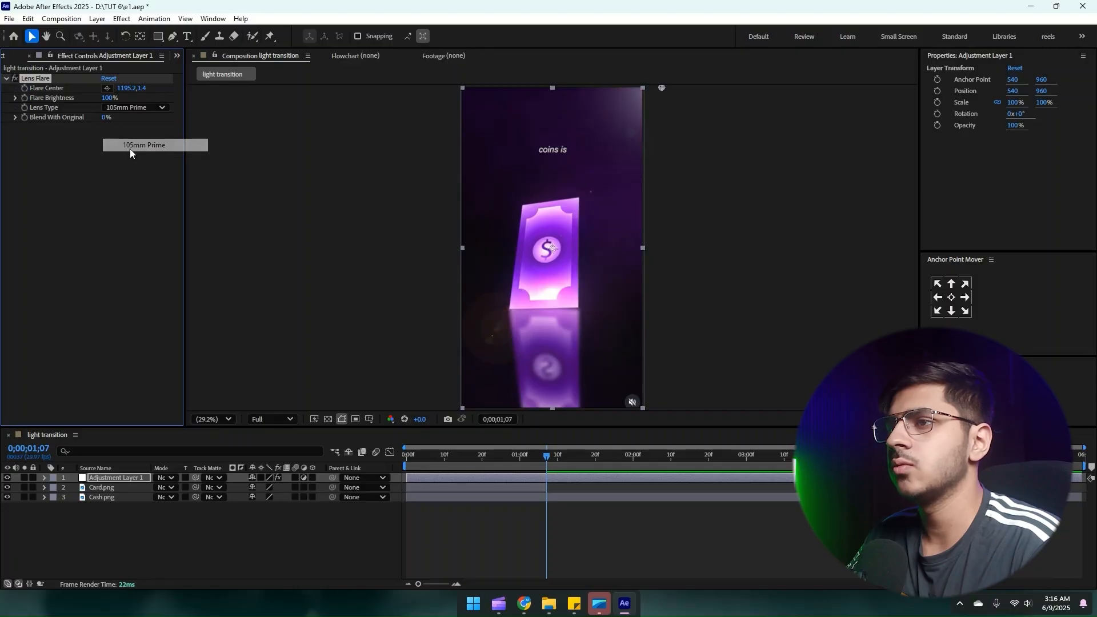
Step: Set Flare Brightness to 20% and add starting keyframes for Flare Center and Flare Brightness at 0;00;00;29
left_click(109, 98)
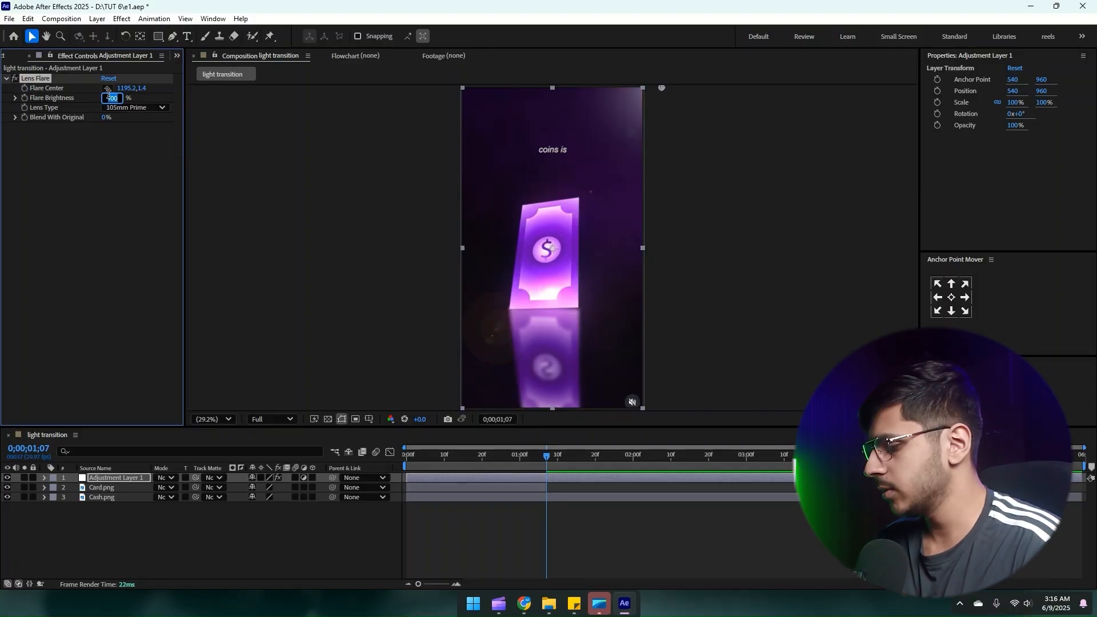
type("200")
key("Return")
key("=")
left_click_drag(544, 457, 485, 460)
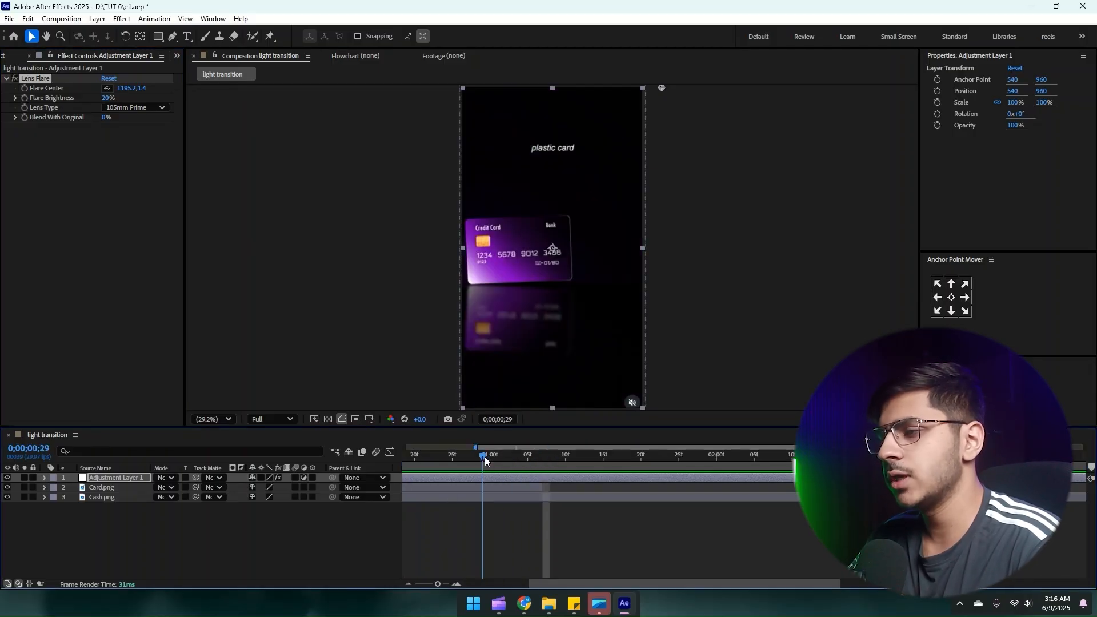
left_click(23, 92)
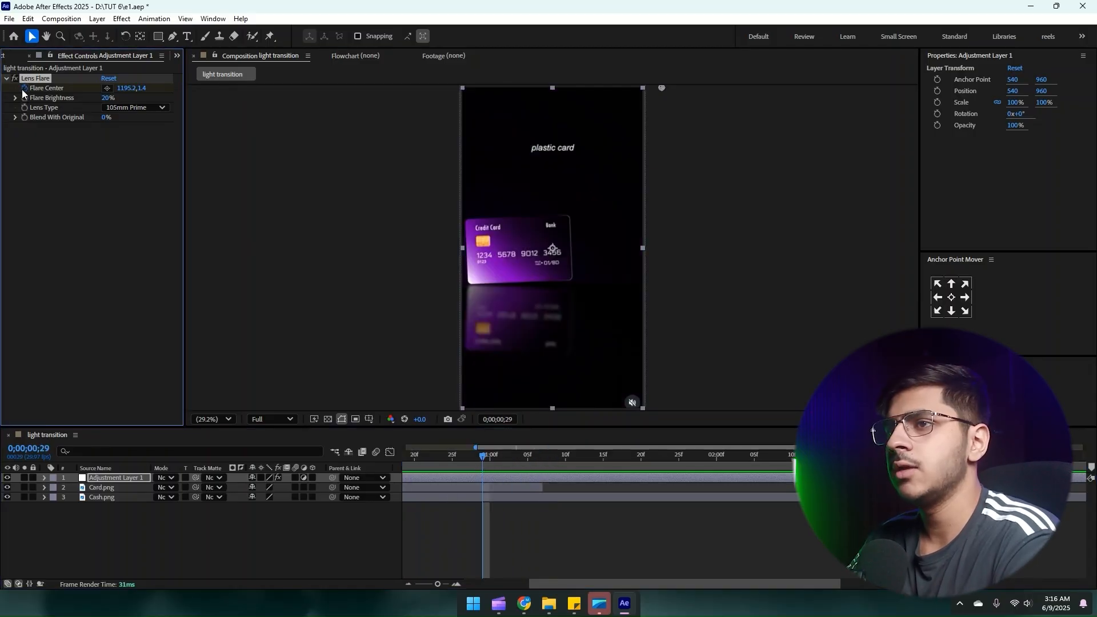
key("u")
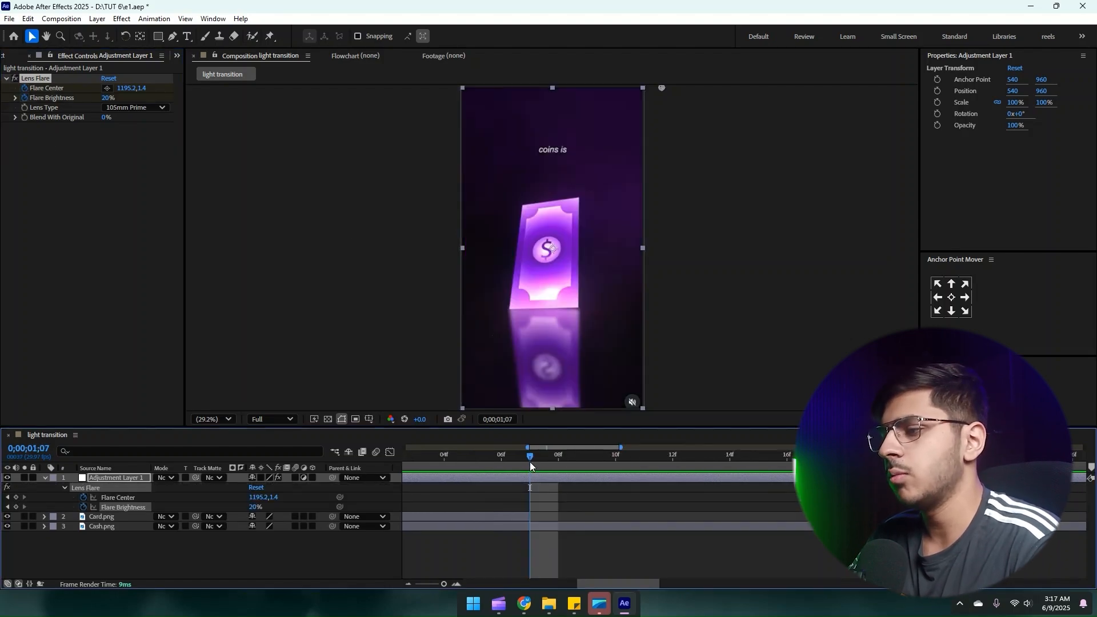
Step: At 0;00;01;07, move the Flare Center to the middle of the frame, about 530.5, 978.8, and raise Flare Brightness to 279%
left_click_drag(530, 462, 526, 464)
left_click_drag(663, 89, 551, 250)
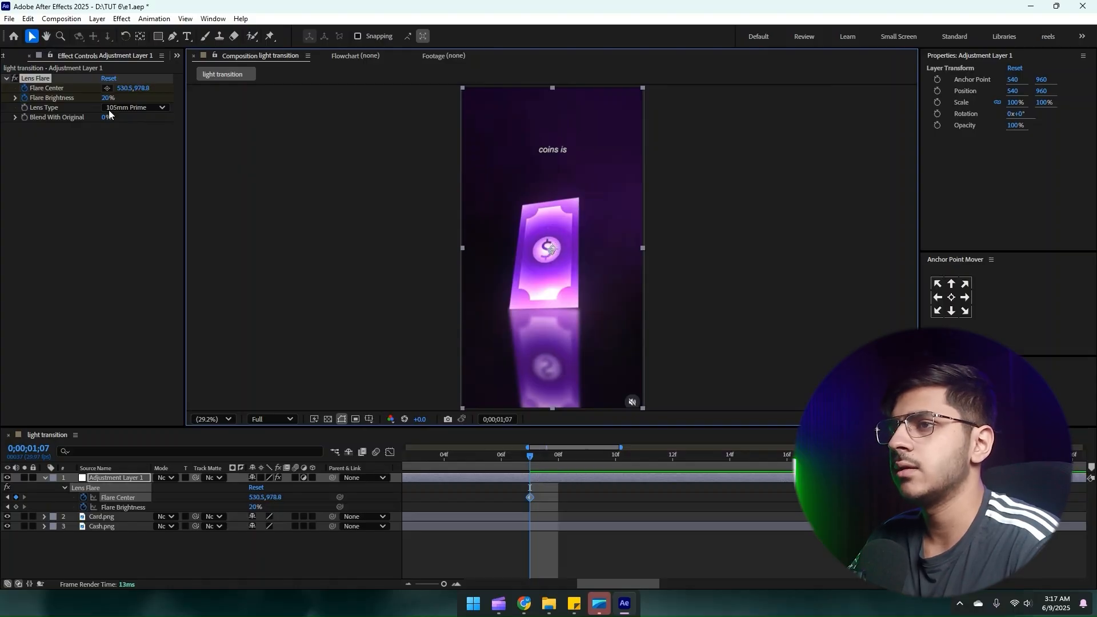
left_click_drag(105, 97, 269, 108)
Step: Keyframe Flare Brightness at 0% at 0;00;01;12
scroll(577, 502, "down", 1)
left_click_drag(554, 462, 624, 465)
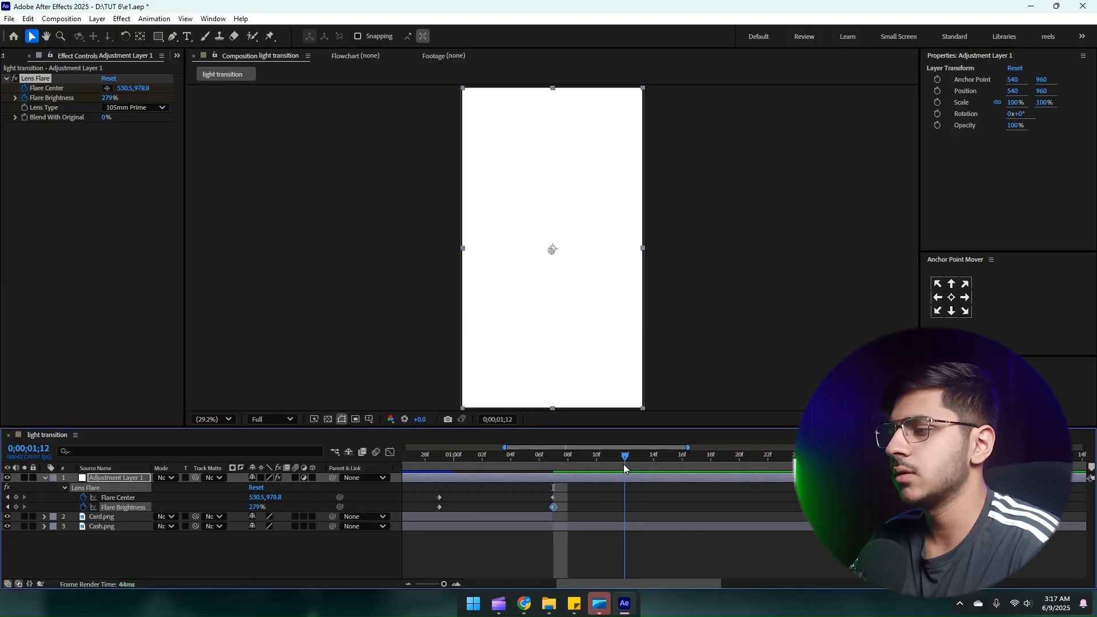
left_click(108, 98)
type("0")
key("Return")
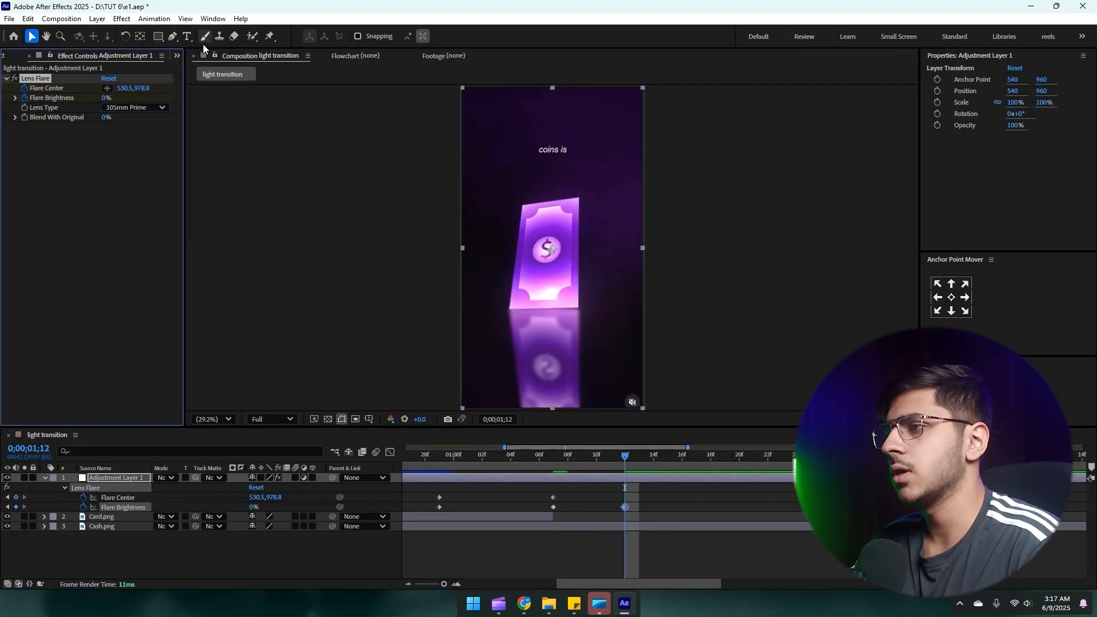
Step: Ease all the Lens Flare keyframes and reshape their speed curves so the change is fastest around the cut
left_click_drag(619, 457, 411, 459)
left_click_drag(646, 495, 433, 509)
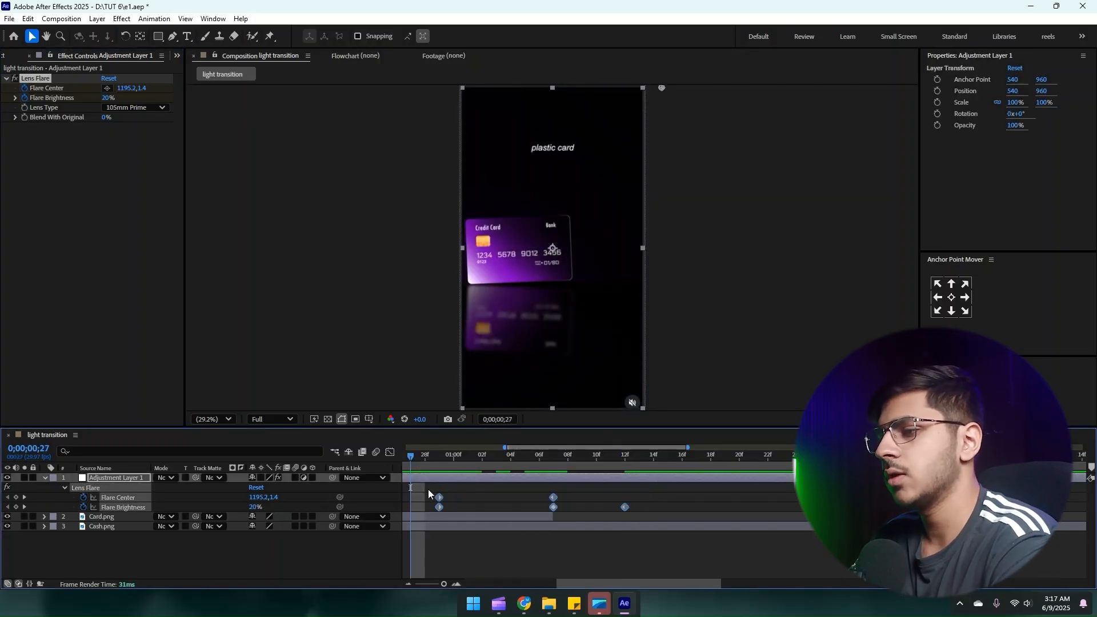
left_click(391, 452)
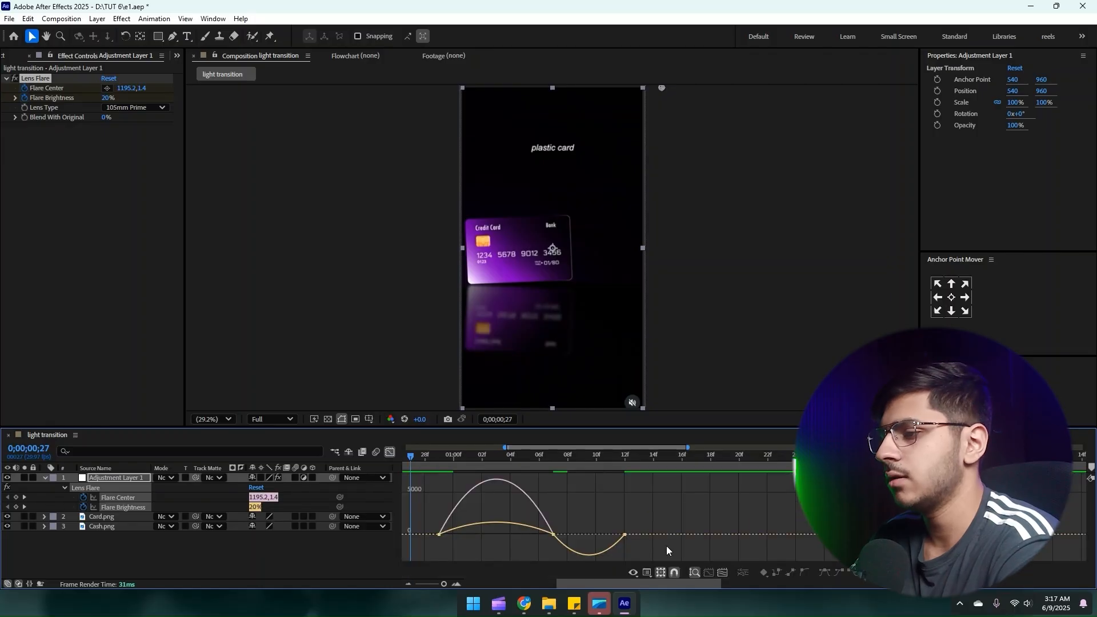
left_click_drag(642, 524, 597, 521)
left_click_drag(432, 511, 426, 476)
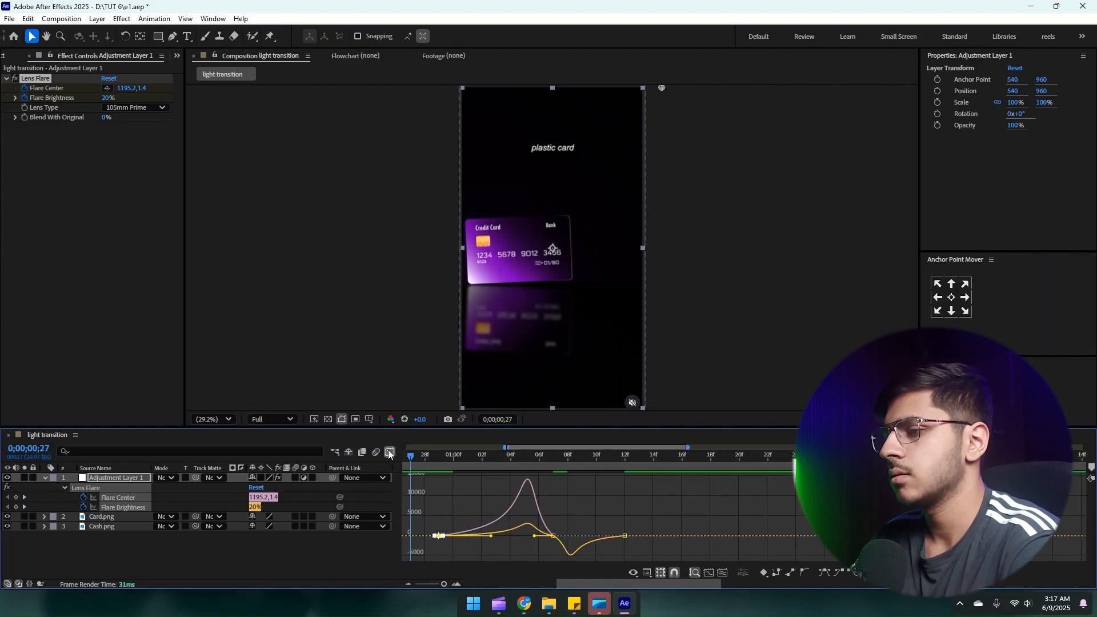
left_click(390, 452)
Step: Spread the Lens Flare keyframes, moving the first pair to about 0;00;00;21 and the last brightness keyframe to about 0;00;01;18
left_click(443, 486)
key("space")
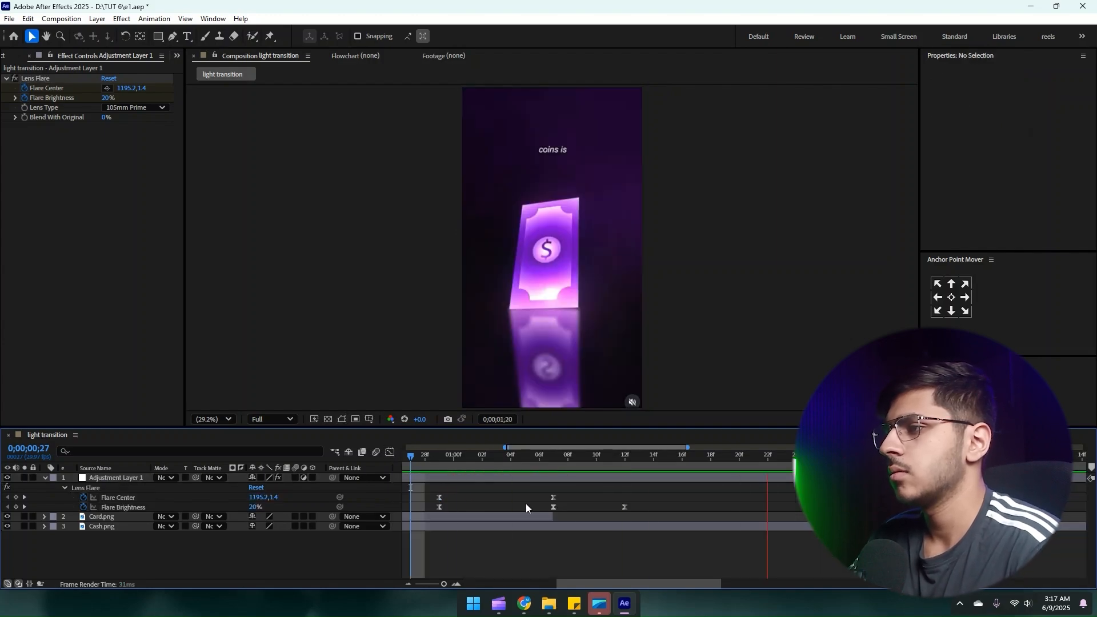
key("space")
scroll(655, 519, "down", 4)
scroll(560, 500, "up", 2)
left_click_drag(576, 493, 648, 507)
left_click_drag(524, 485, 422, 506)
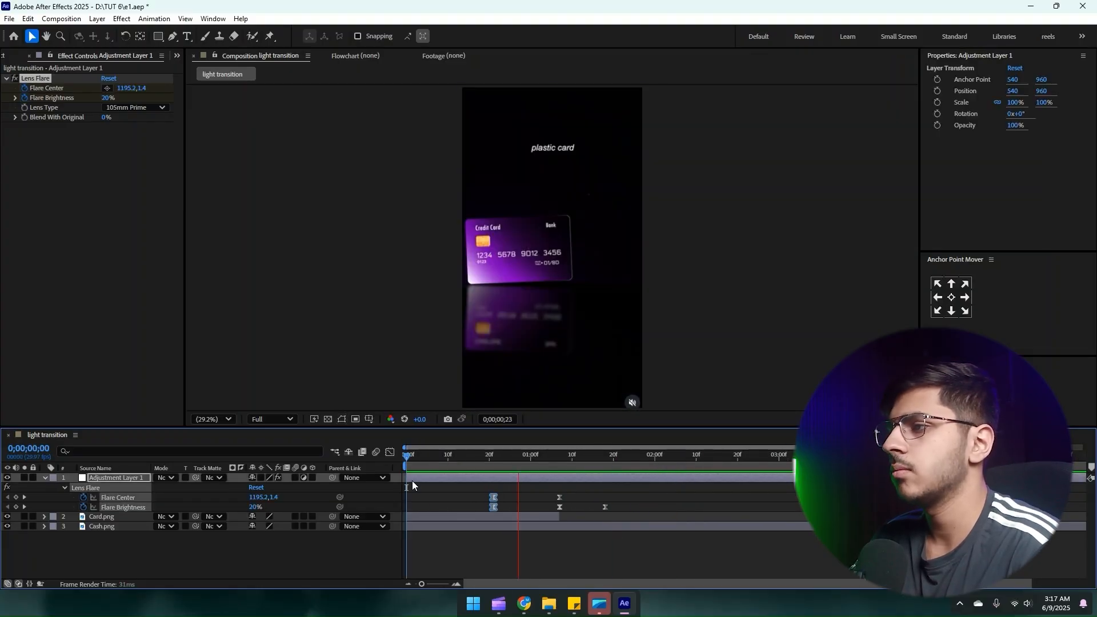
Step: Select all the Lens Flare keyframes and preview the light transition from the start of the composition
left_click_drag(463, 484, 664, 512)
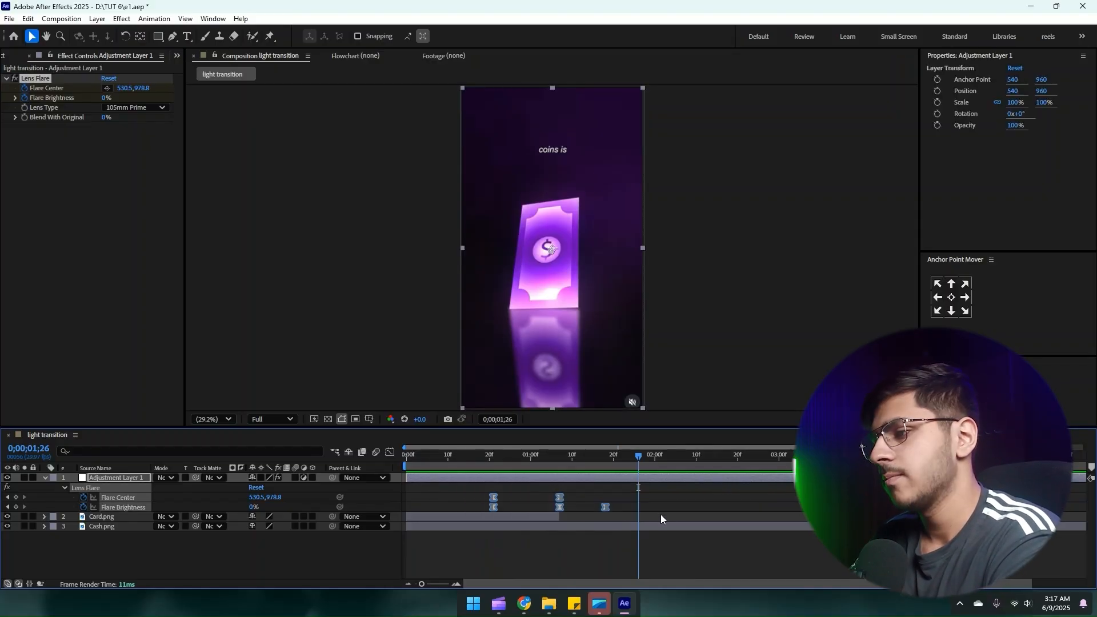
left_click_drag(486, 452, 405, 455)
key("space")
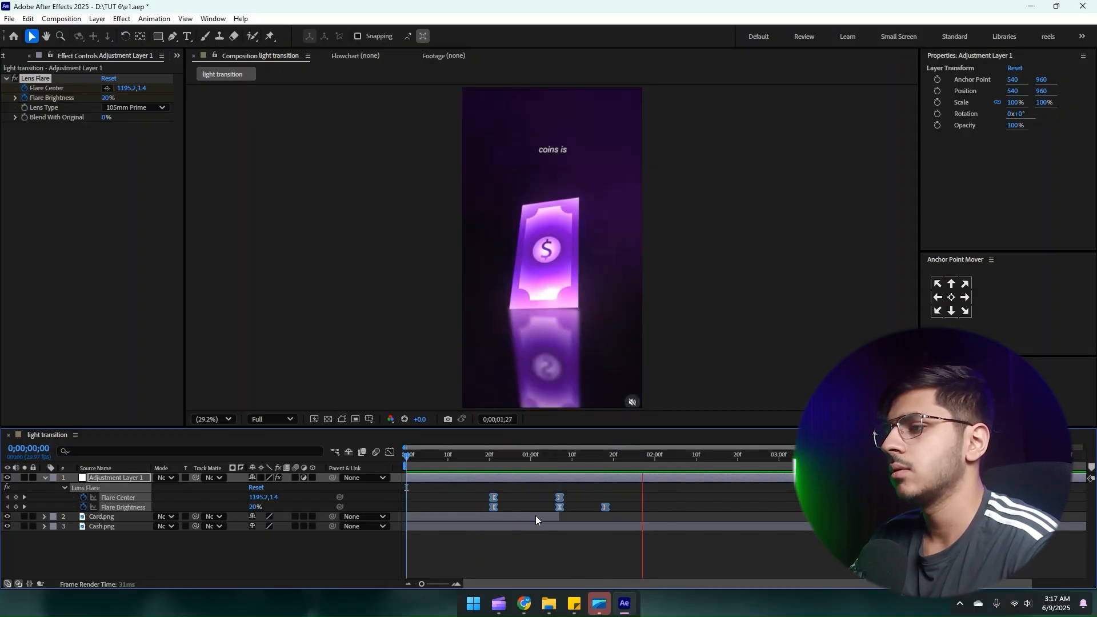
key("space")
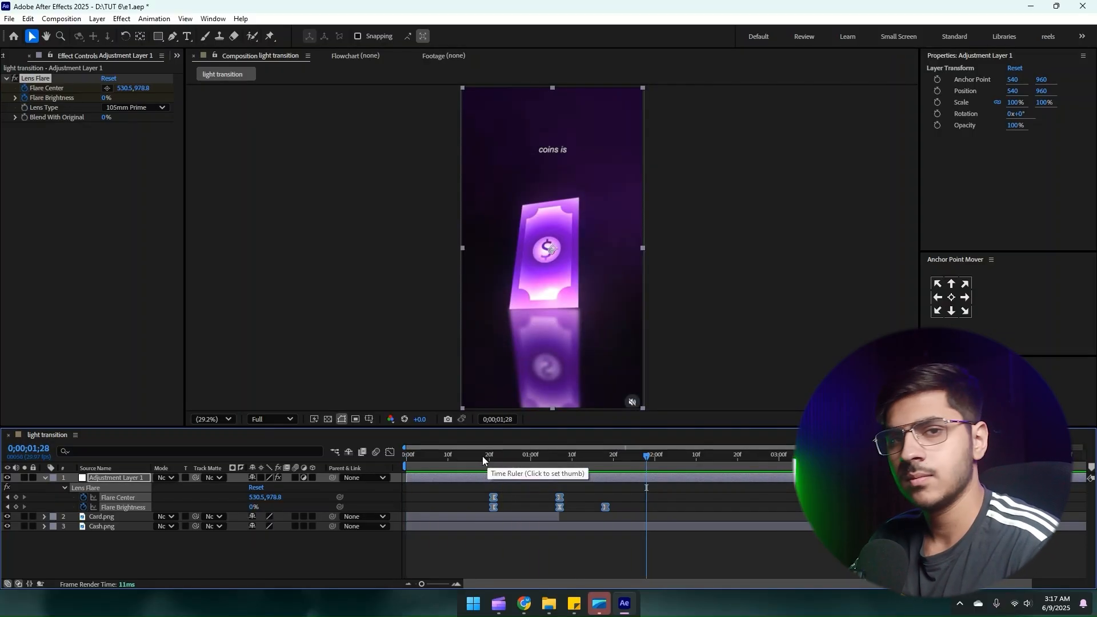
key("space")
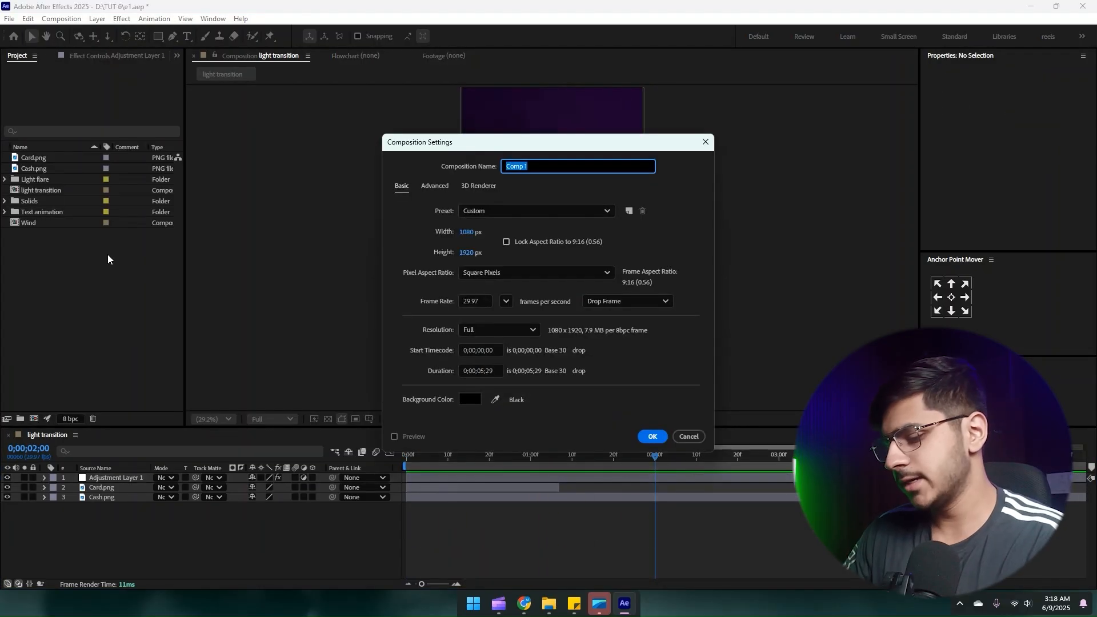
Step: Create a new 1080 x 1920 composition named Dot
type("D")
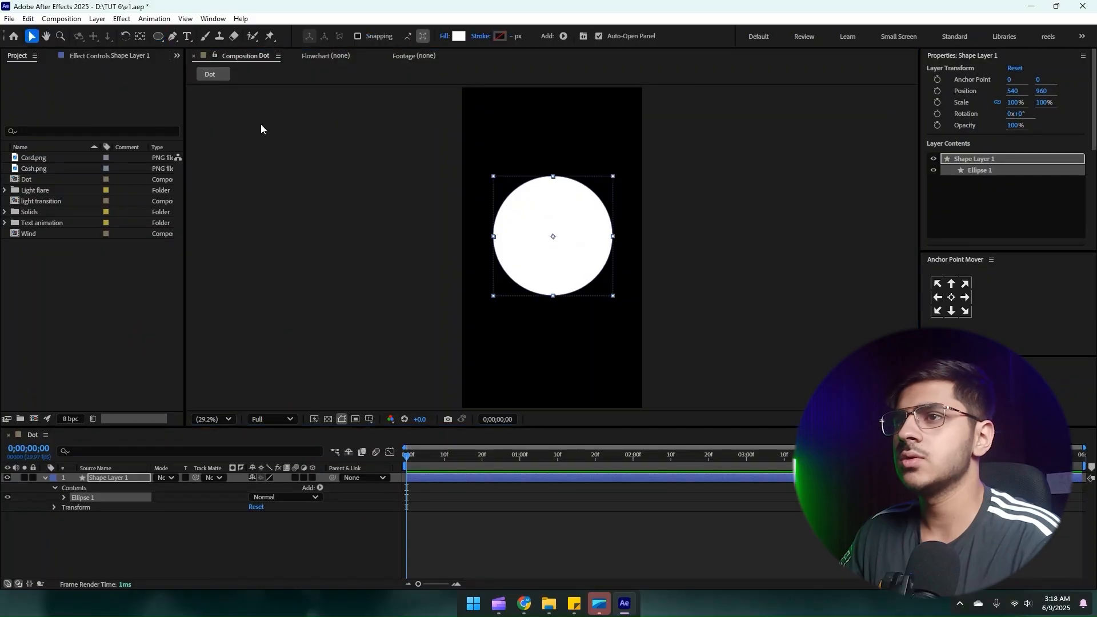
Step: Move the circle to the middle of the frame, center its anchor point and change its fill to bright orange
left_click_drag(559, 216, 561, 227)
left_click(952, 298)
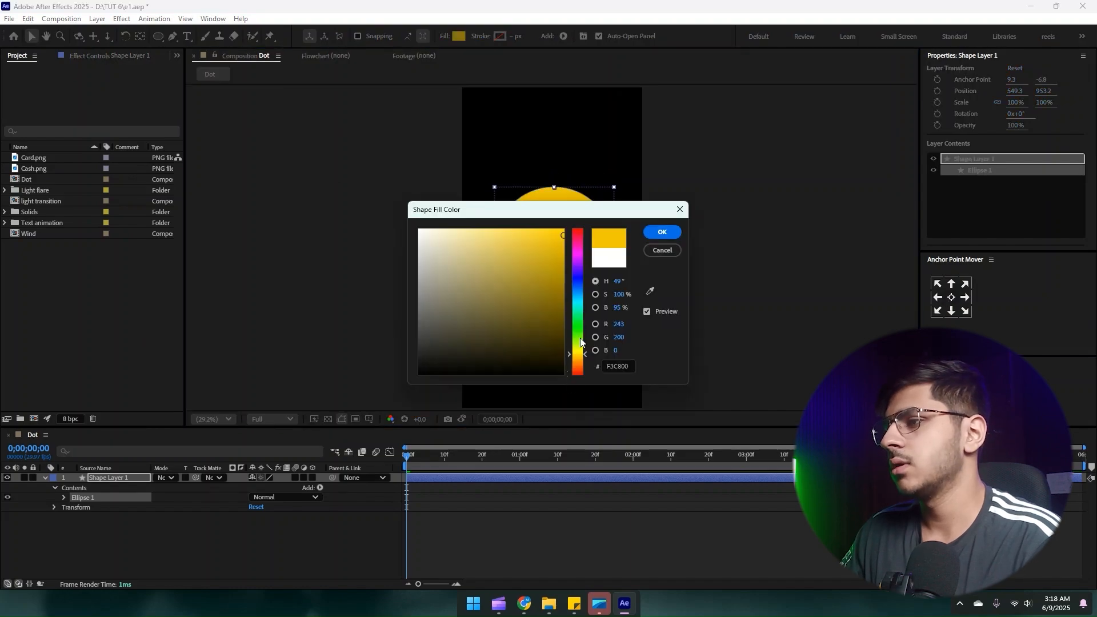
left_click_drag(577, 354, 578, 360)
left_click_drag(552, 280, 565, 231)
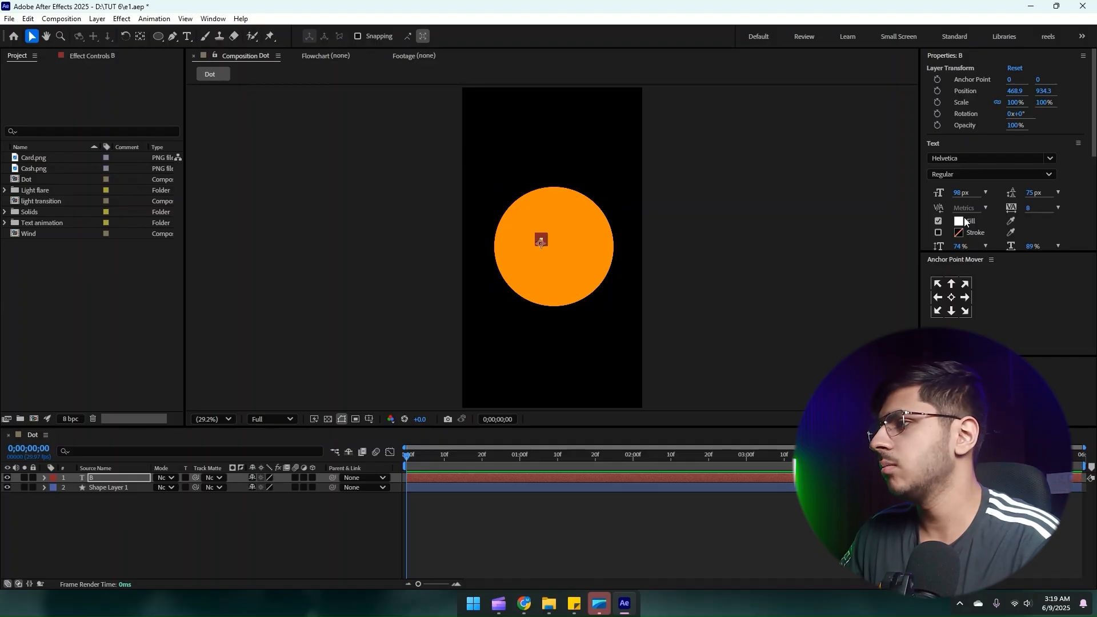
Step: Enlarge the letter B text to 591 px and center it over the orange circle
left_click_drag(960, 195, 972, 195)
left_click_drag(547, 219, 563, 245)
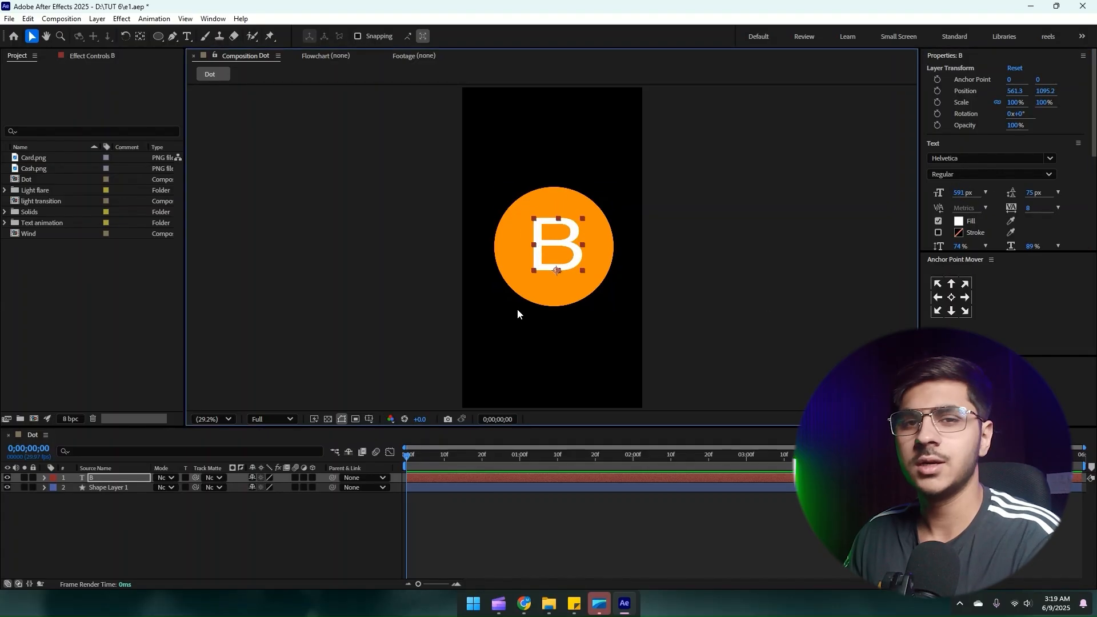
left_click(516, 307)
Step: Apply the Lens Flare effect to the orange circle layer and place the flare center near the circle's upper-right edge
left_click(98, 487)
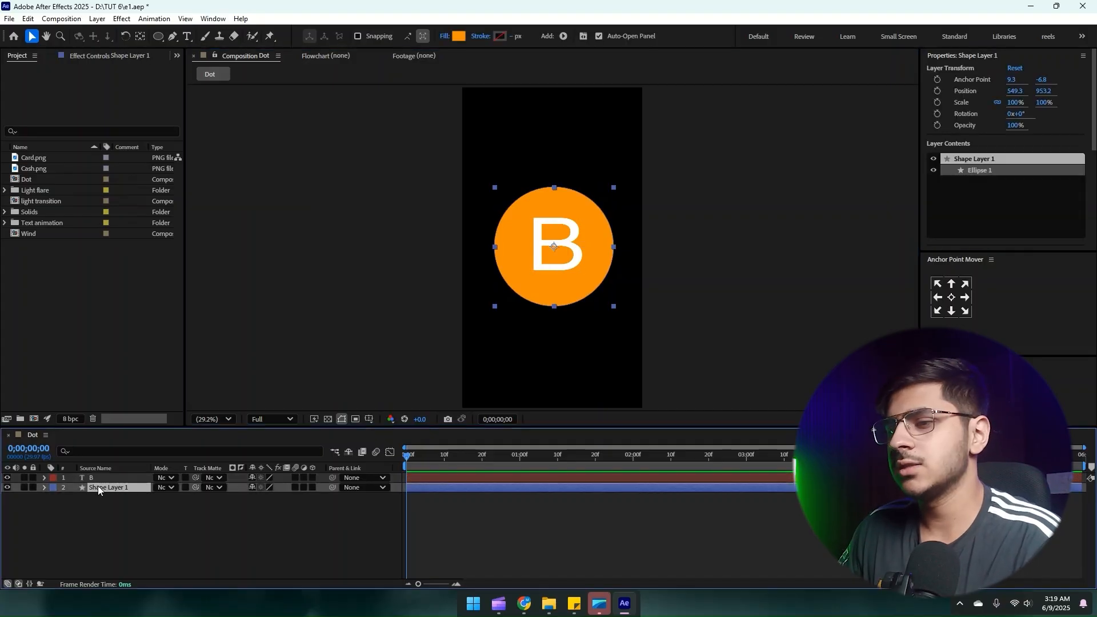
key("ctrl+space")
type("lens")
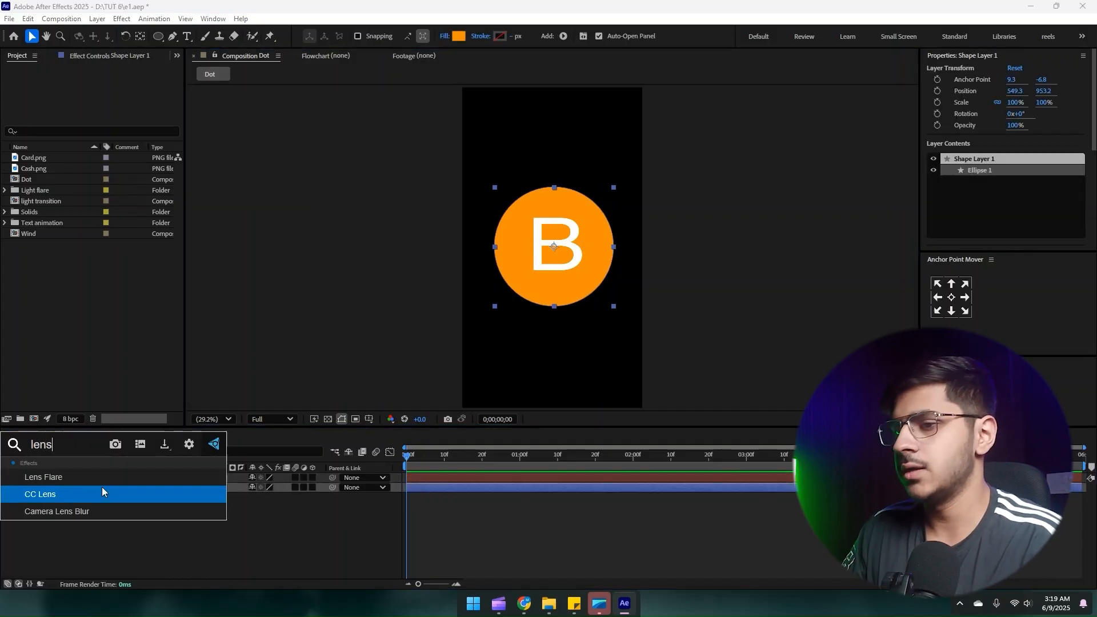
key("Return")
left_click_drag(536, 217, 593, 208)
Step: Set the flare's lens type to 105mm Prime, raise its brightness to about 123% and move its center to the circle's lower edge
left_click(120, 108)
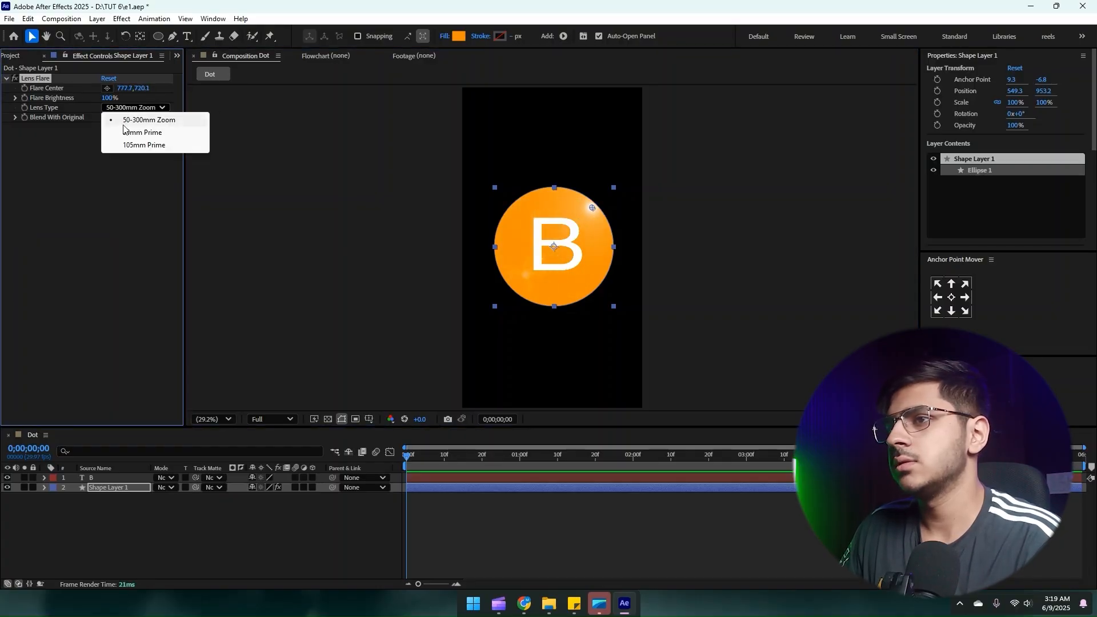
left_click(144, 145)
mouse_move(108, 98)
left_mouse_down()
mouse_move(139, 103)
mouse_move(130, 105)
left_mouse_up()
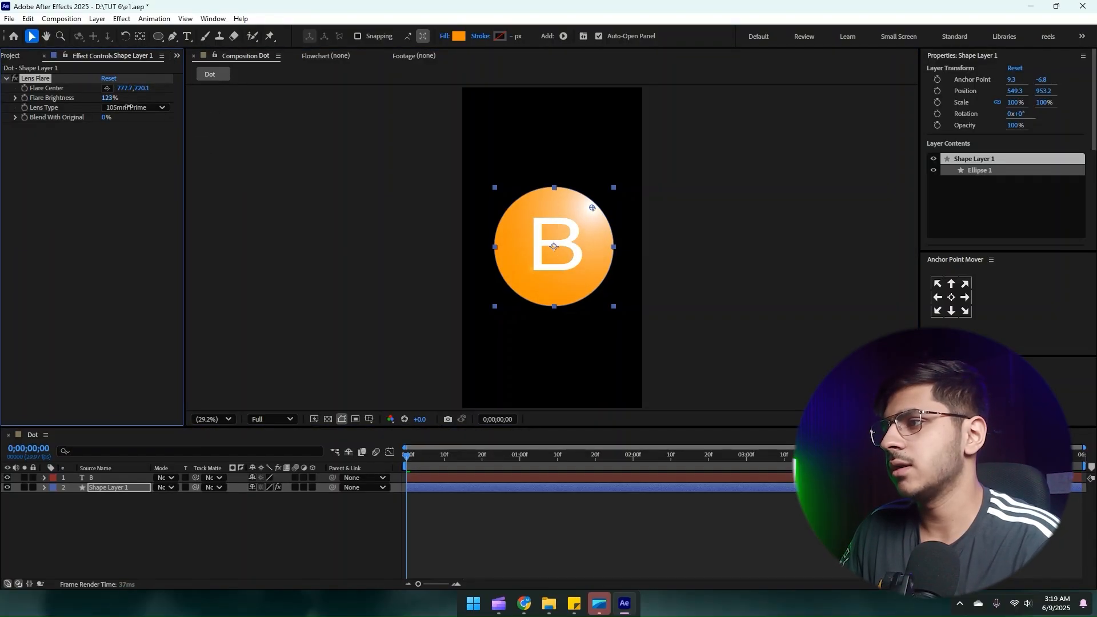
left_click_drag(588, 209, 544, 301)
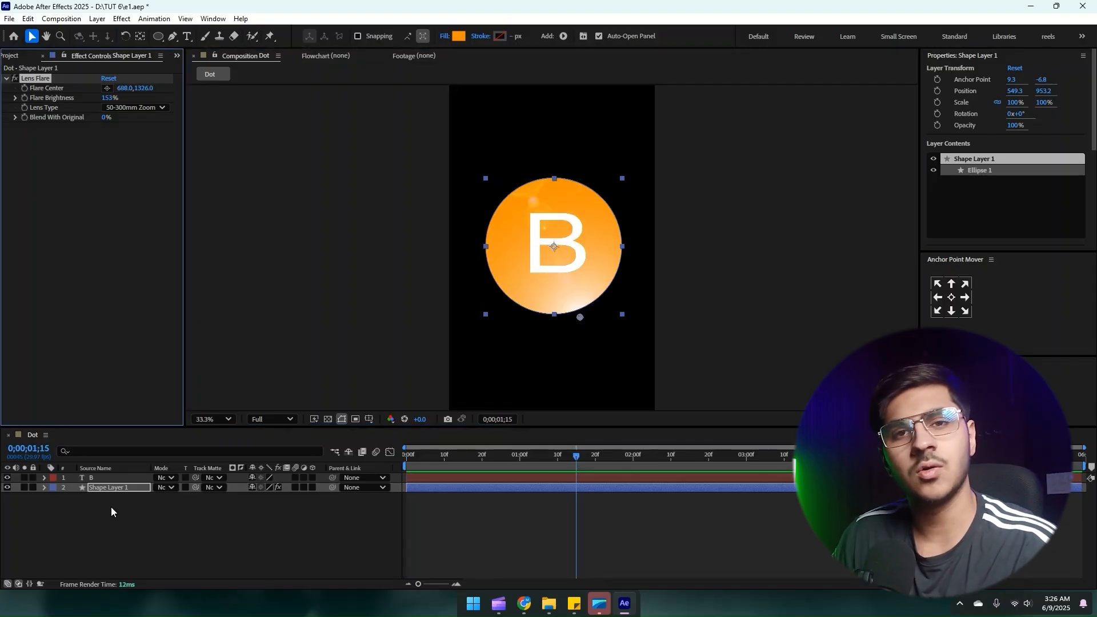
Step: Disable the Lens Flare effect on the orange circle layer while keeping it on the layer
left_click(111, 506)
left_click(101, 488)
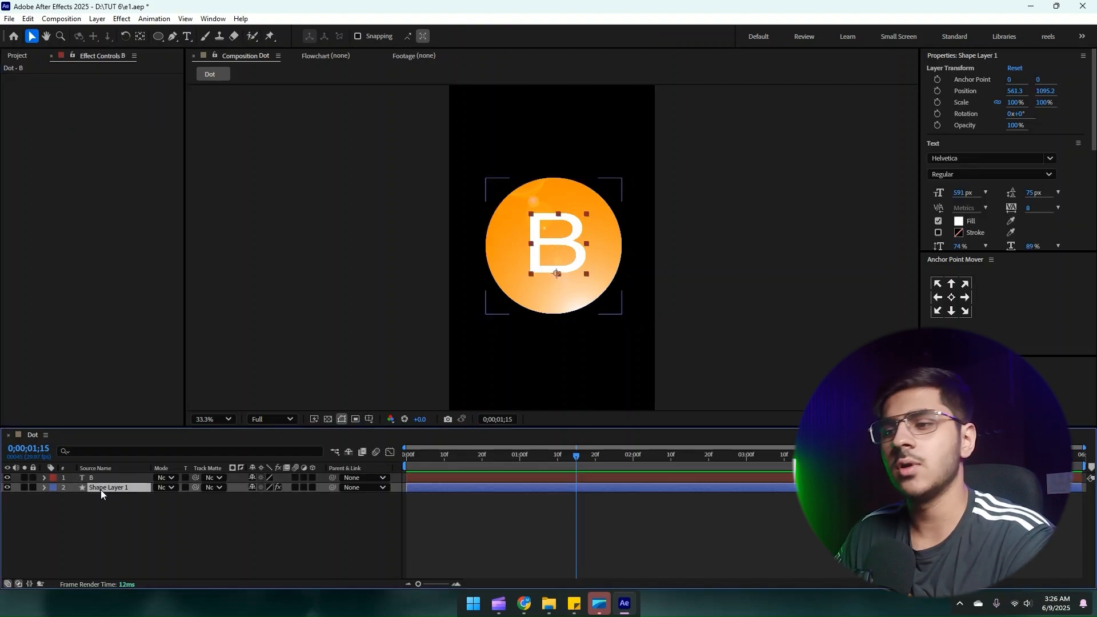
key("Delete")
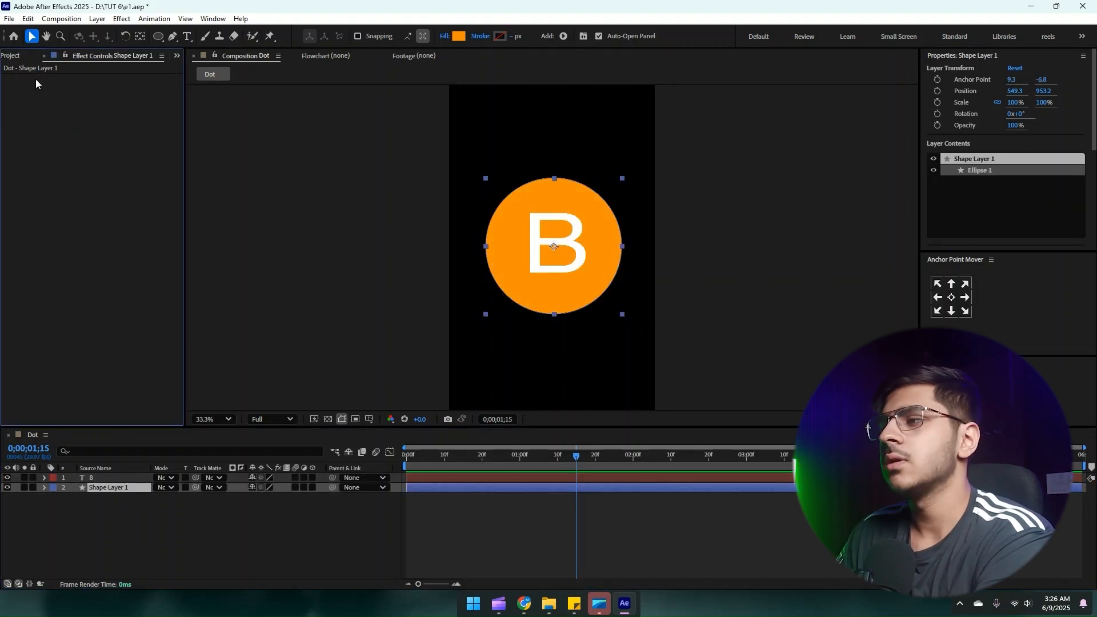
key("ctrl+z")
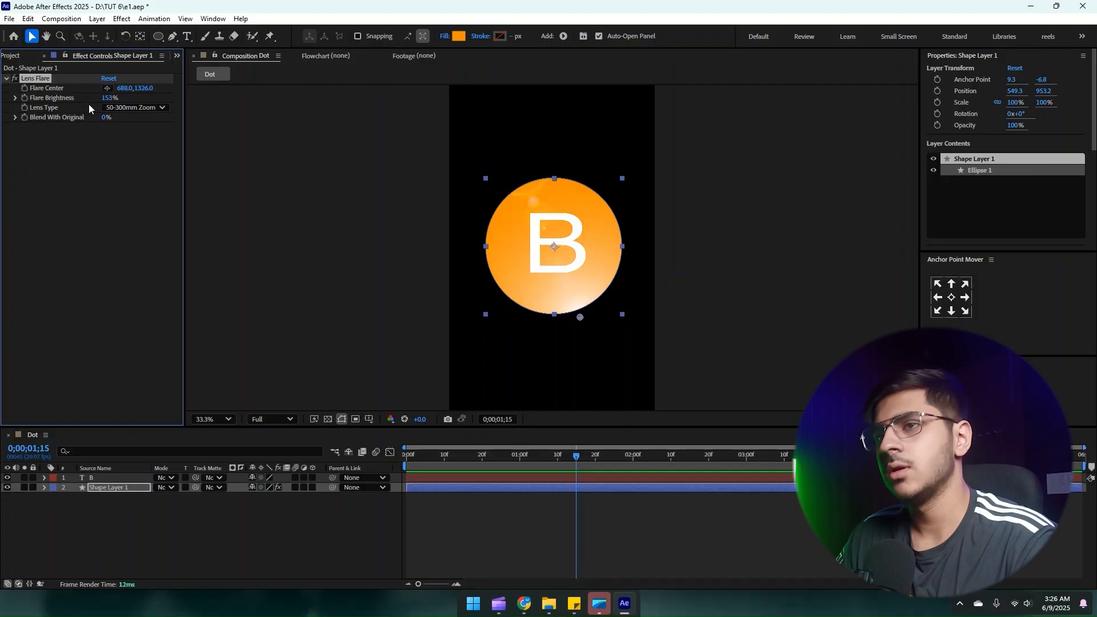
left_click(14, 79)
Step: Draw a smaller circle on a new shape layer over the coin's left half and give it a radial gradient fill
left_click(272, 213)
left_click(160, 37)
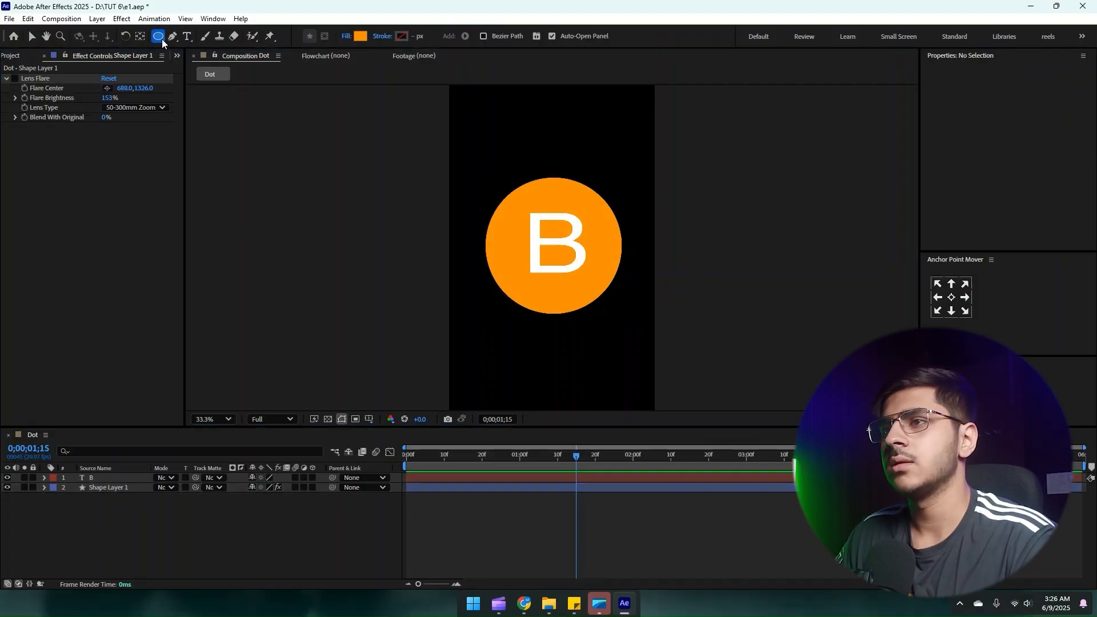
left_click_drag(494, 219, 551, 277)
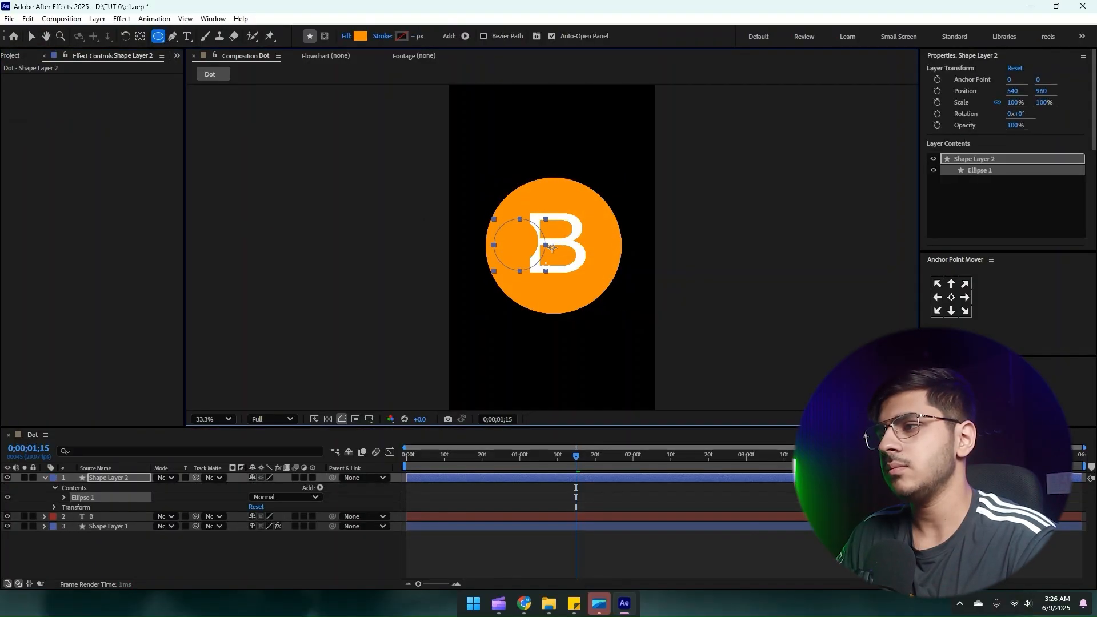
left_click(345, 37)
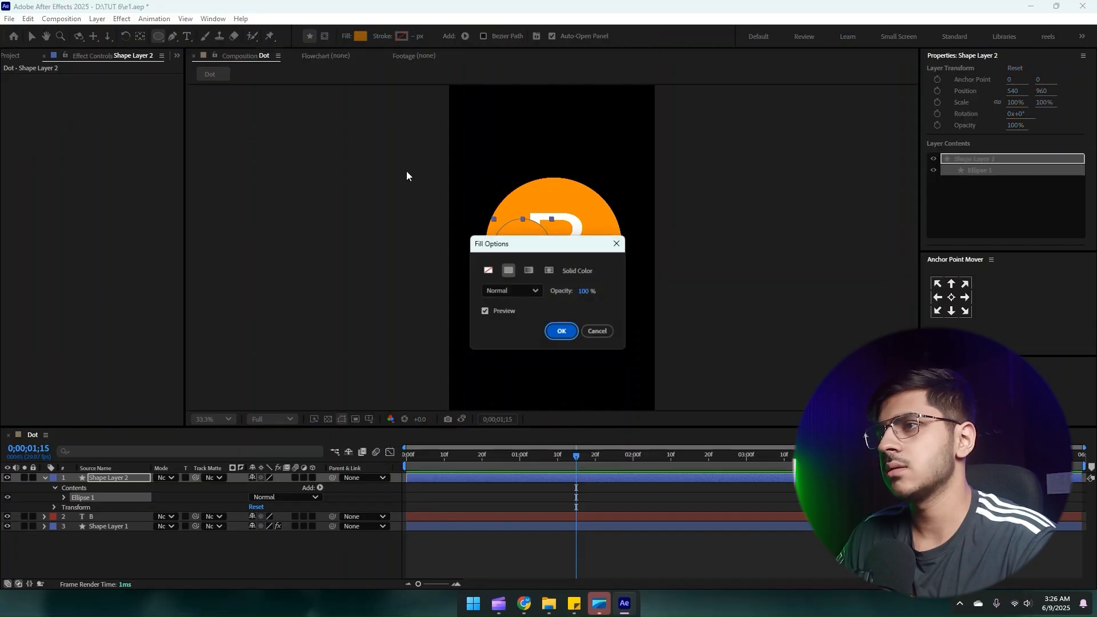
left_click(549, 270)
left_click(562, 332)
Step: Delete the three blue gradient stops, leaving white to black, and shift the midpoint between them to about 20.8%
left_click(360, 38)
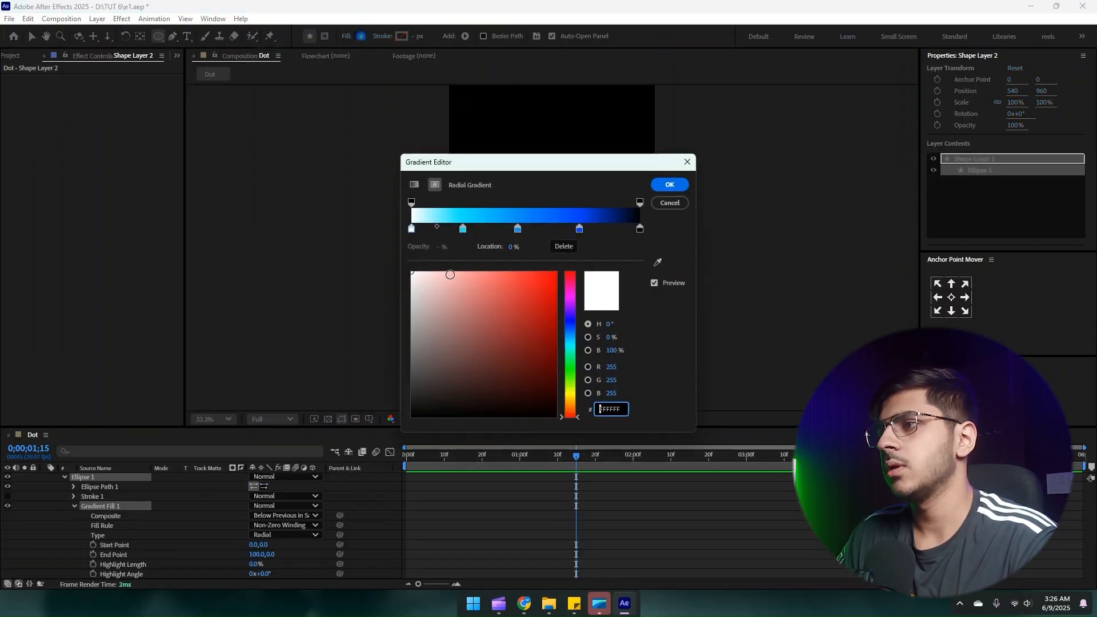
left_click(519, 229)
left_click(559, 247)
left_click(579, 230)
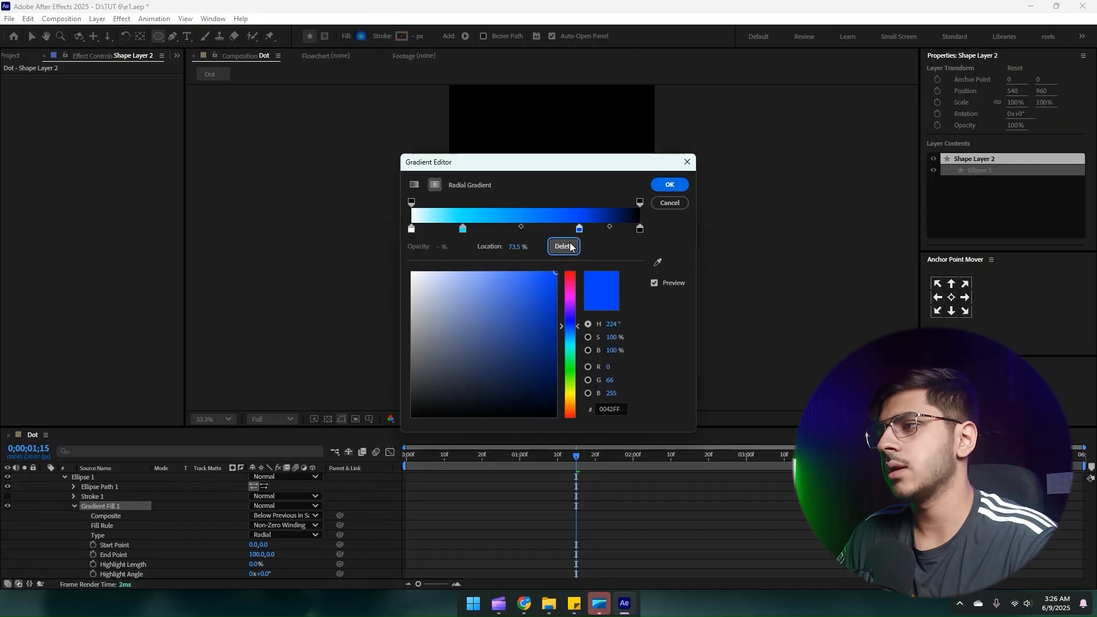
left_click(564, 247)
left_click(463, 229)
left_click(564, 246)
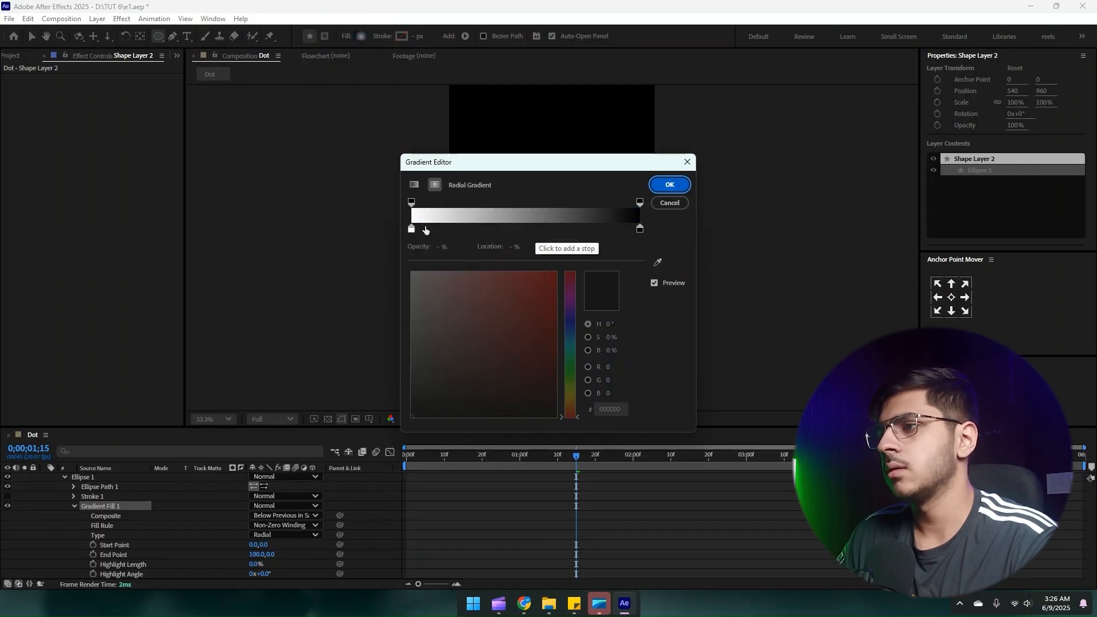
left_click(525, 227)
left_click_drag(525, 228, 459, 228)
left_click(669, 185)
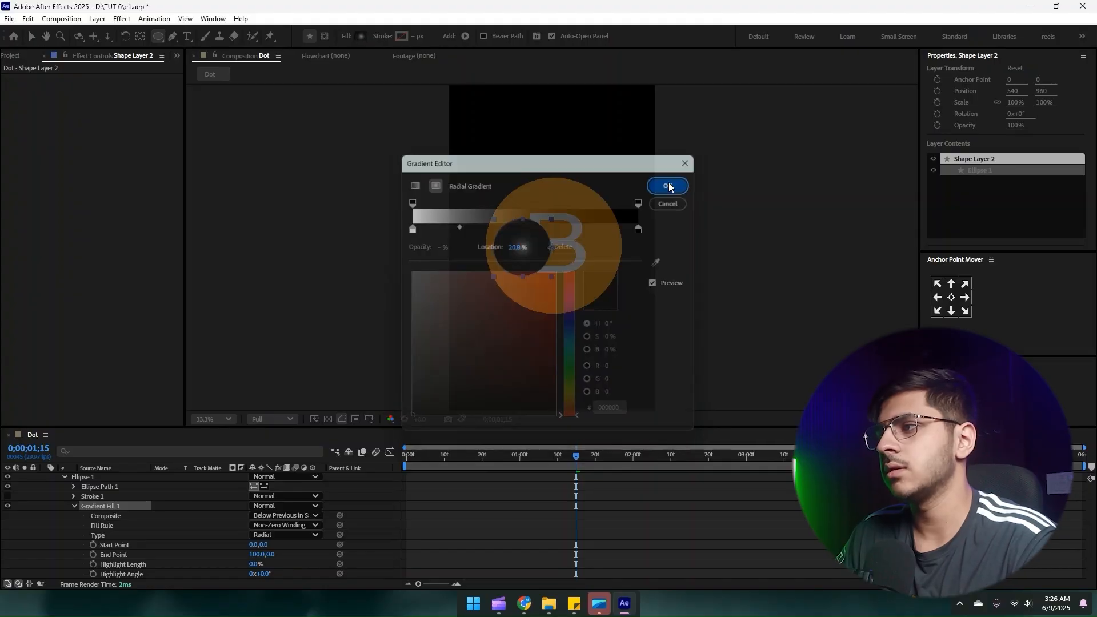
Step: Set the gradient circle layer's blending mode to Color Dodge
left_click(31, 36)
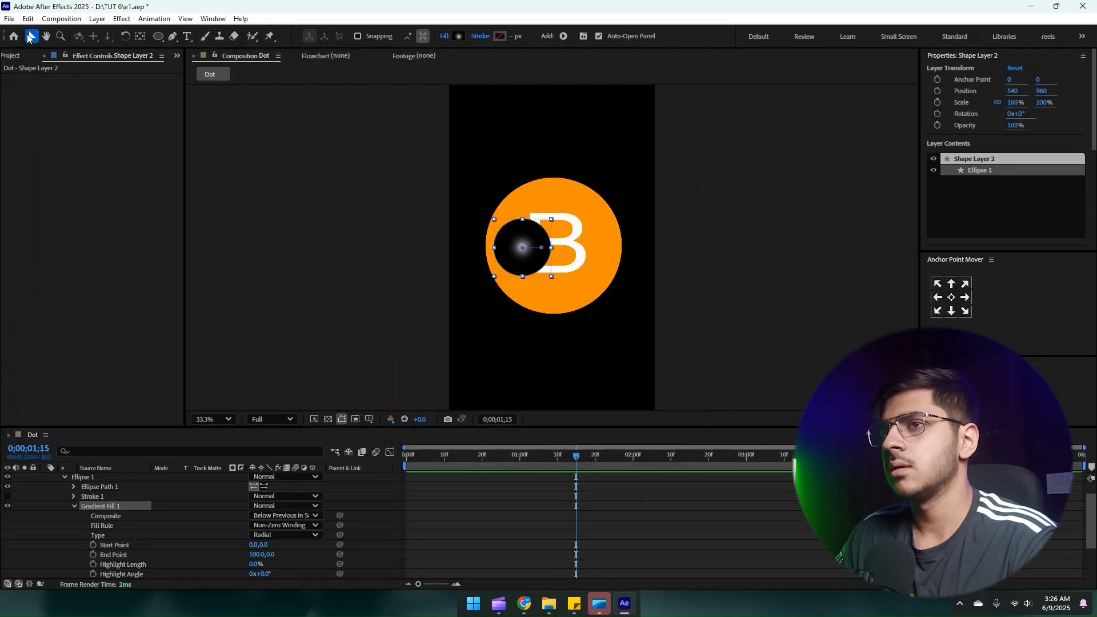
scroll(125, 485, "up", 1)
left_click(165, 478)
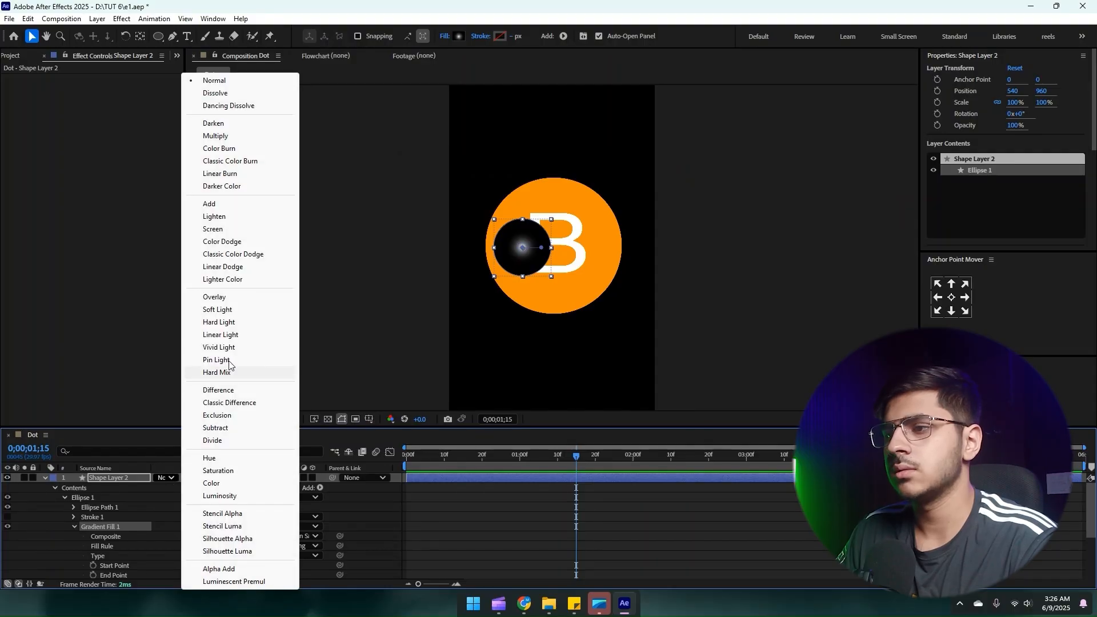
left_click(222, 242)
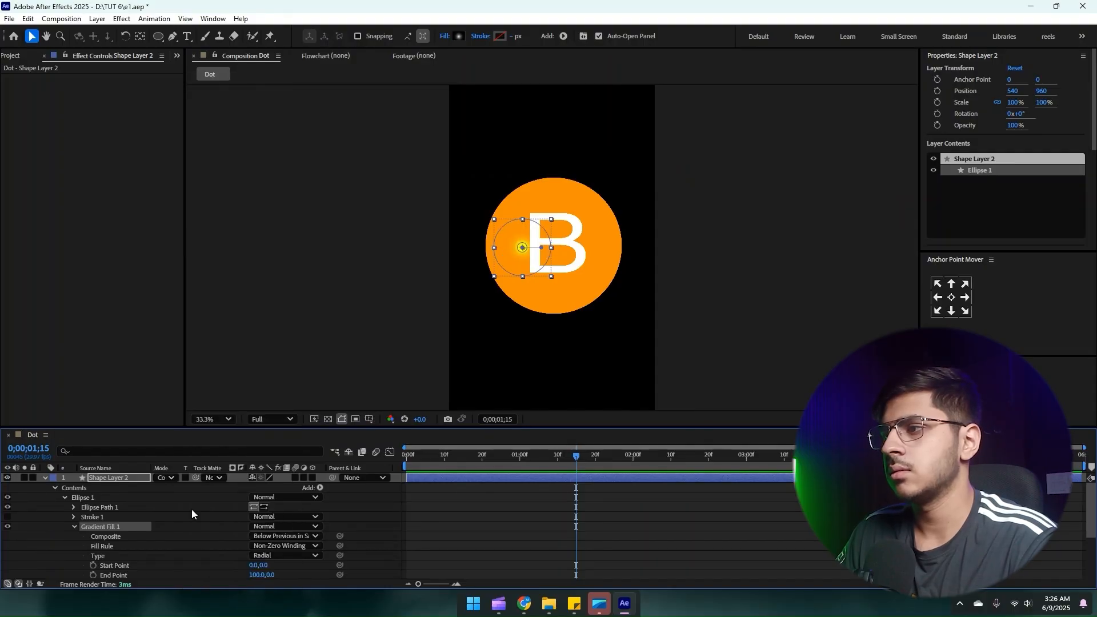
Step: Scale the gradient circle layer to 179%, move its glow to the coin's lower-left edge and center its anchor point
left_click(130, 479)
key("s")
left_click_drag(269, 487, 314, 488)
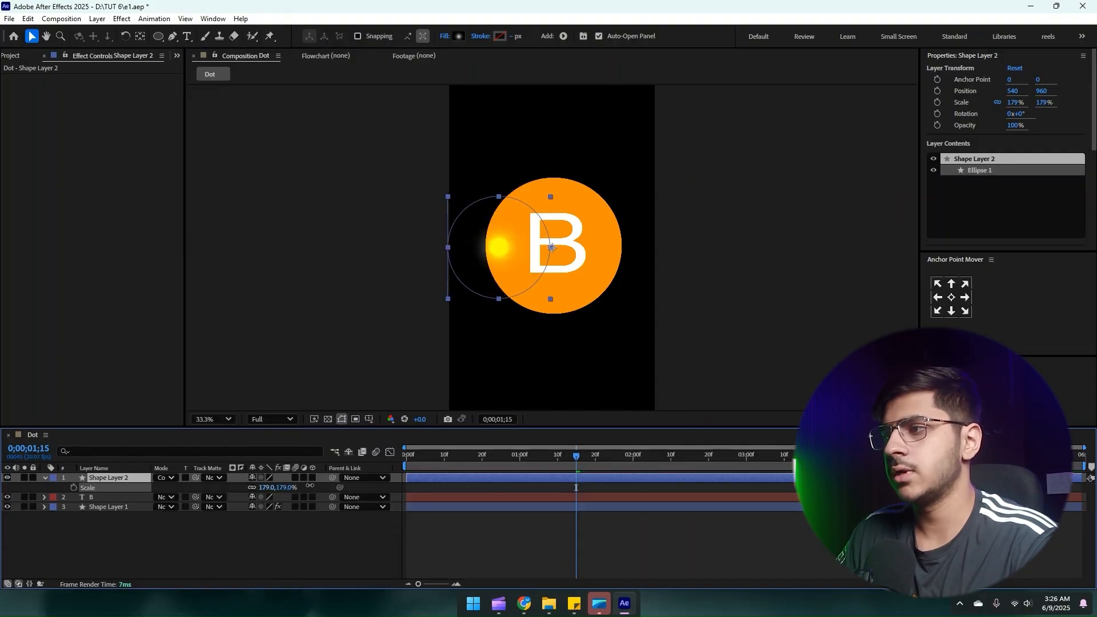
left_click_drag(497, 244, 538, 322)
left_click(952, 297)
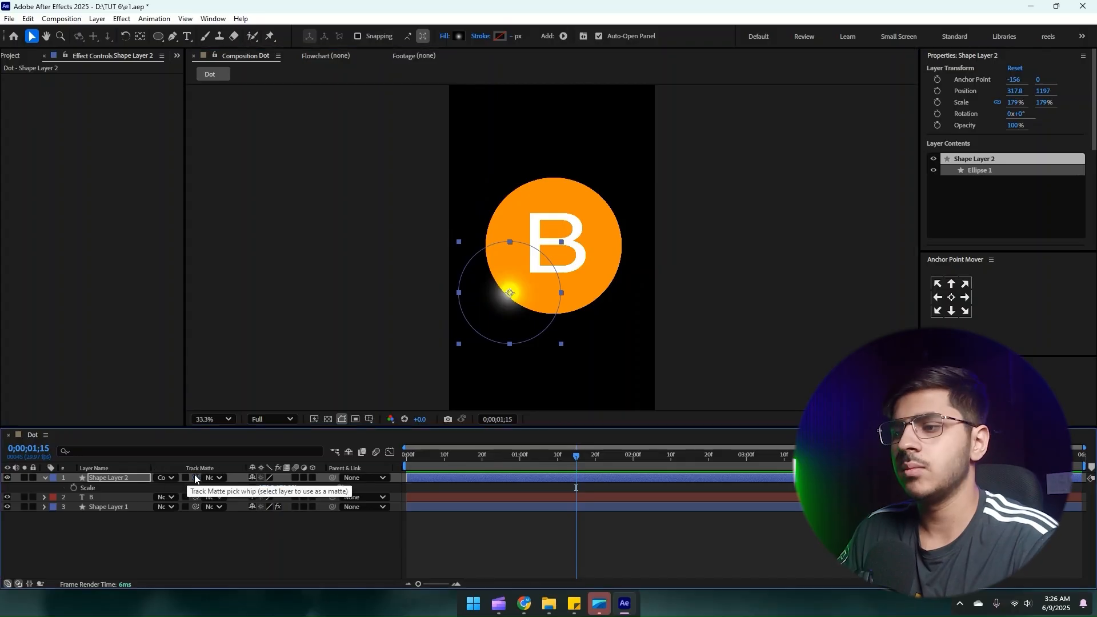
Step: Use the orange circle layer as the glow's track matte, shift the glow along the coin's lower edge and make the orange circle visible again
left_click_drag(195, 478, 108, 507)
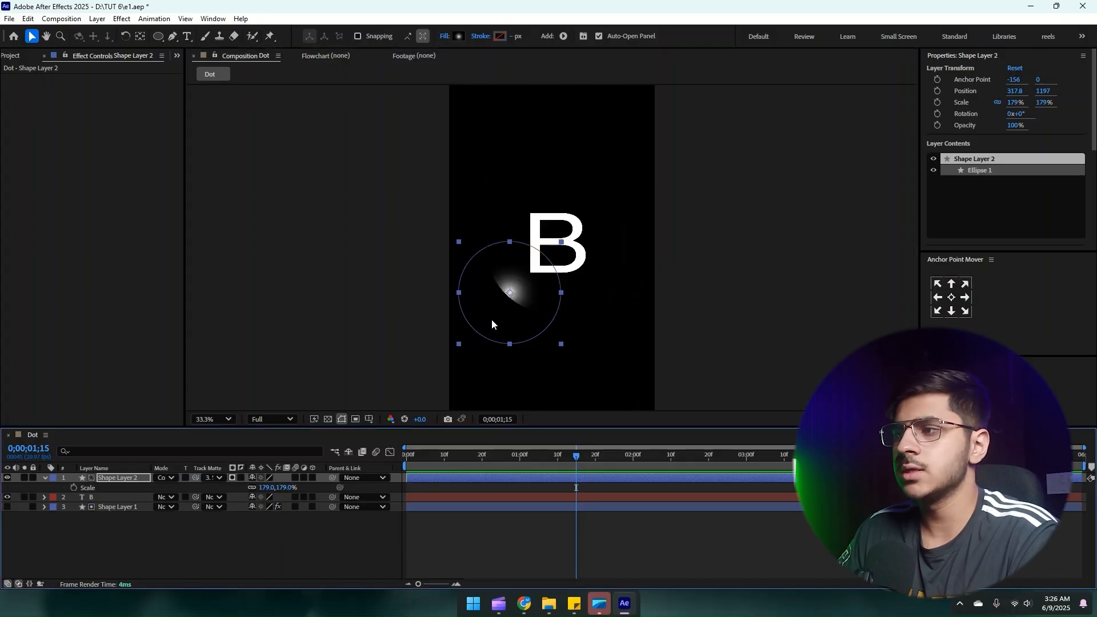
left_click_drag(499, 313, 525, 339)
left_click(8, 507)
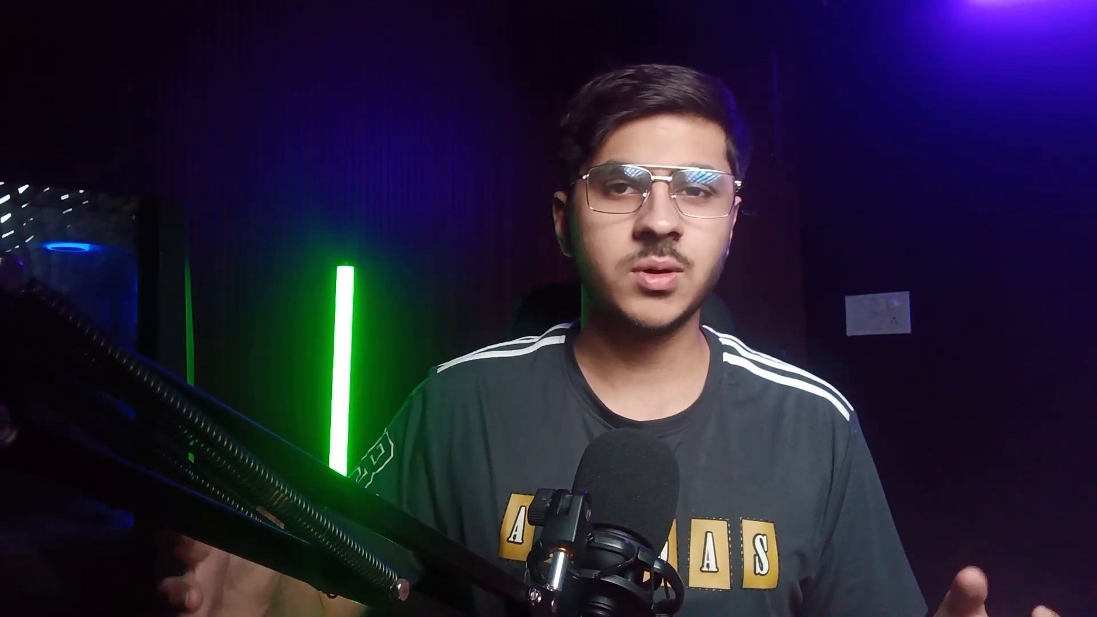